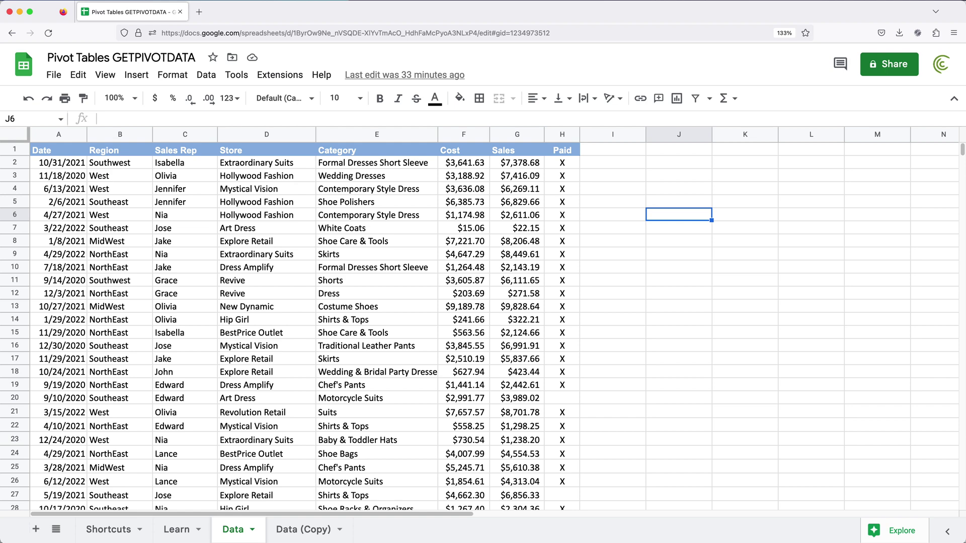
- Create a pivot table from the range Data!A1:H1650 on a new sheet
click(116, 162)
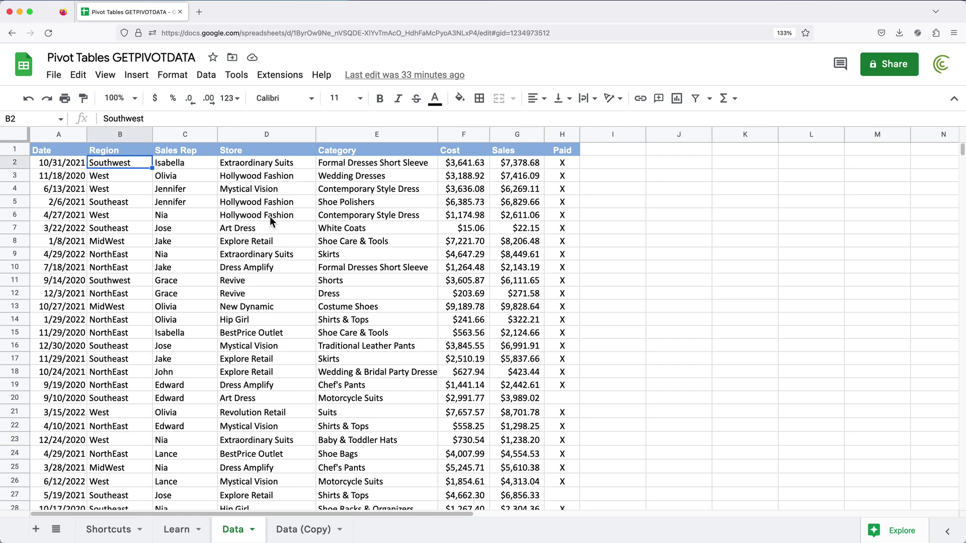
click(216, 150)
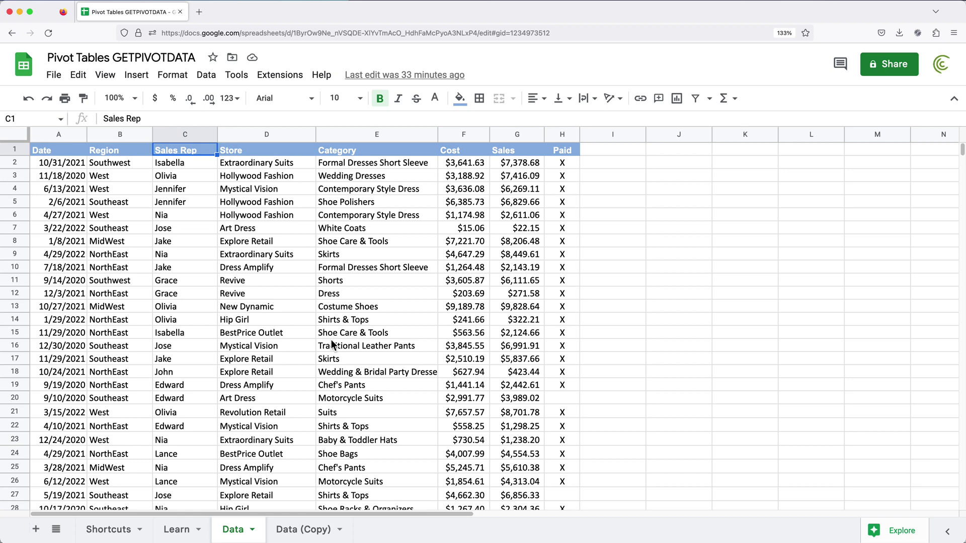
click(142, 82)
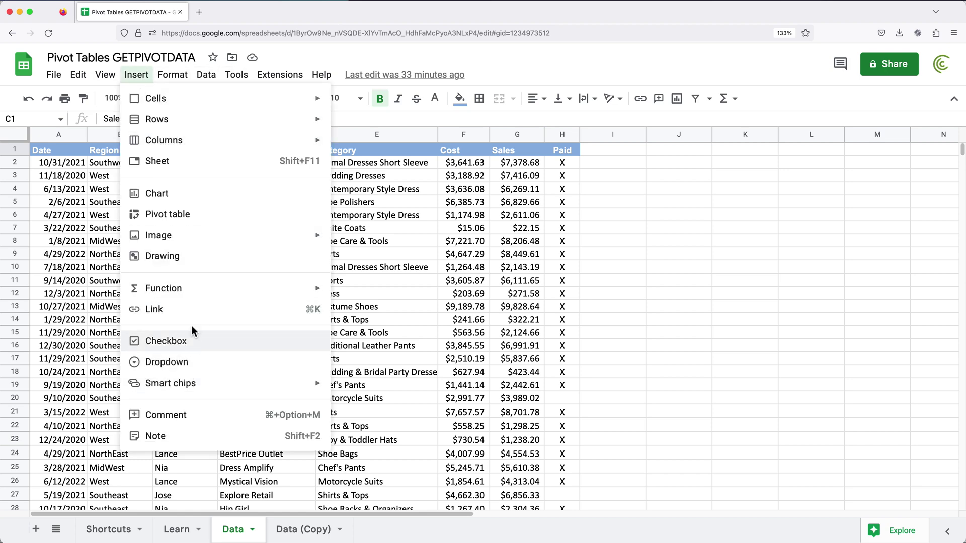
click(181, 216)
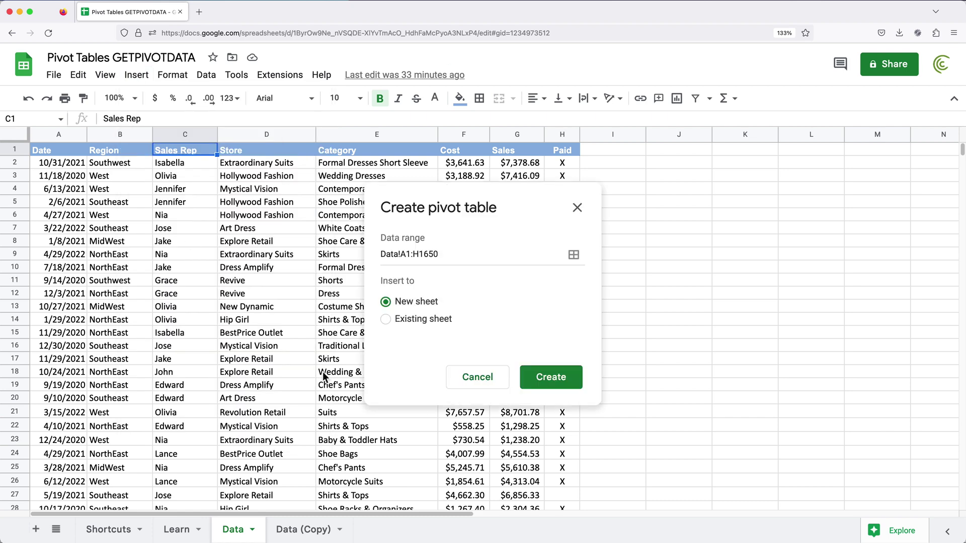
click(561, 386)
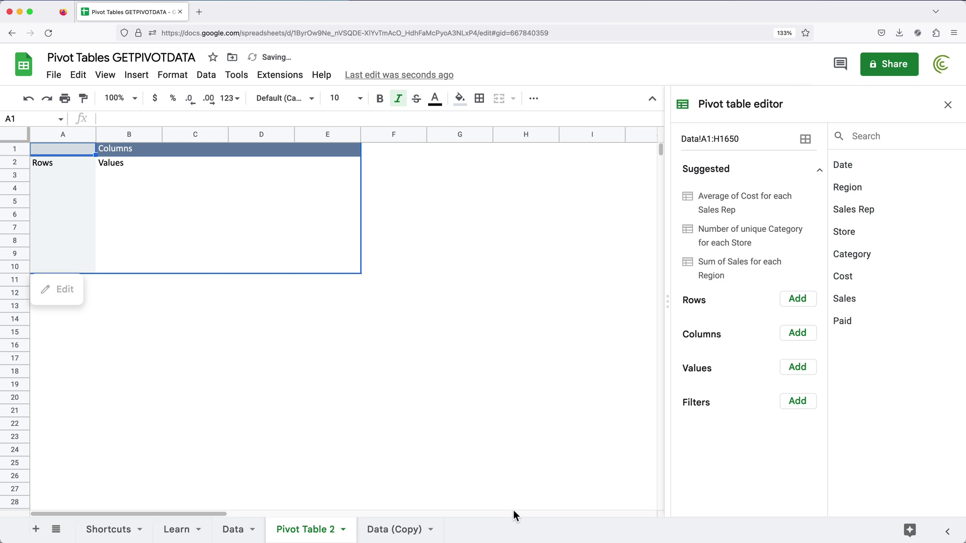
- Add Sales to the pivot table as values summarized by SUM, and Region as rows
click(810, 371)
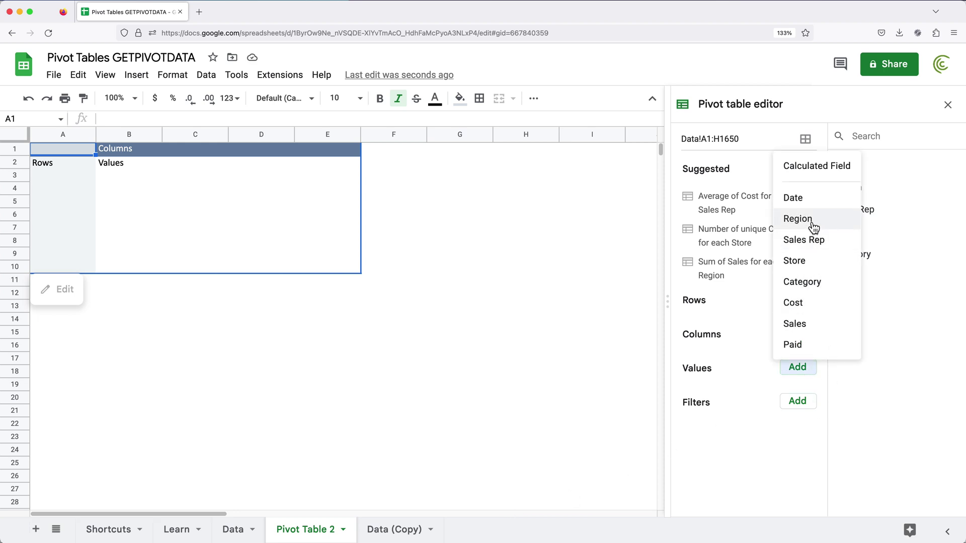
click(812, 328)
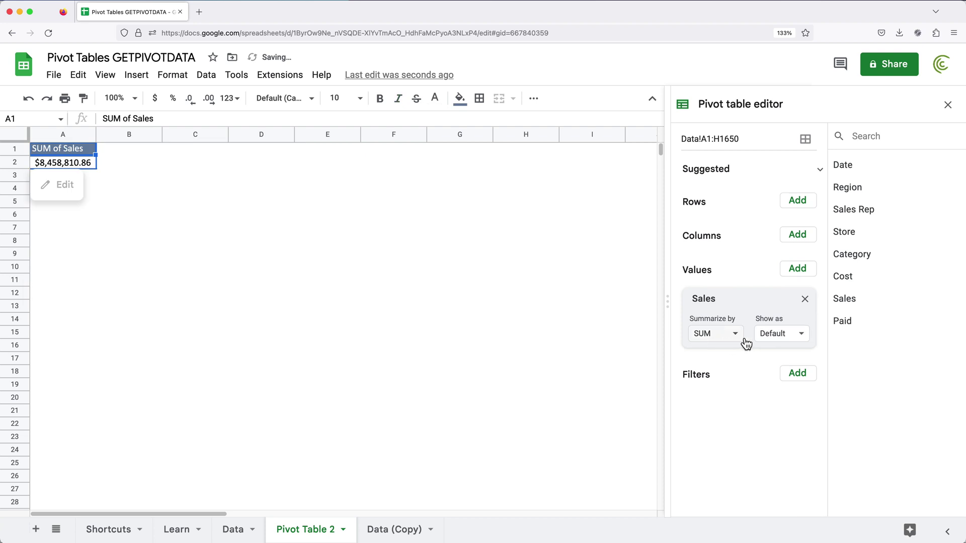
click(800, 203)
click(803, 246)
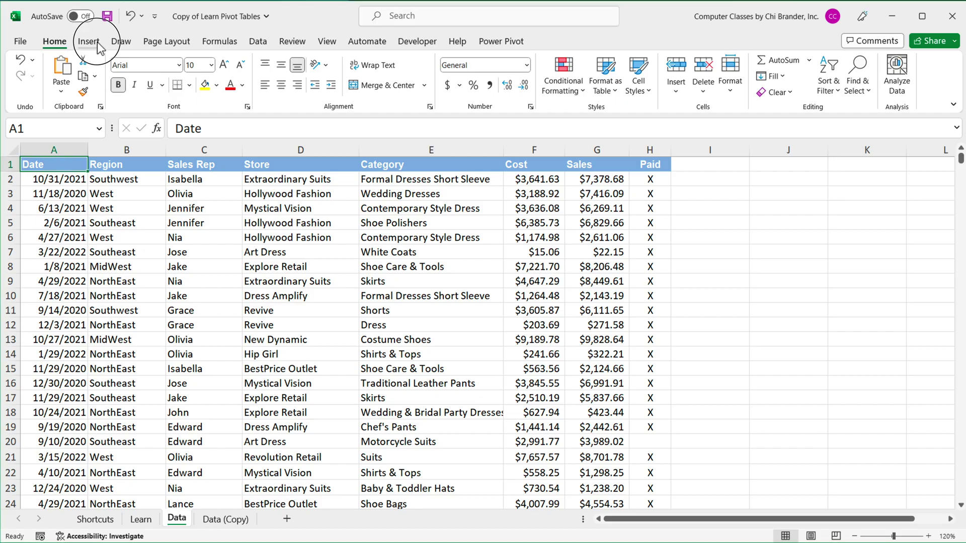
- In Excel, create a PivotTable from the Data sheet on a new worksheet, with Sales as values and Region as rows
click(89, 41)
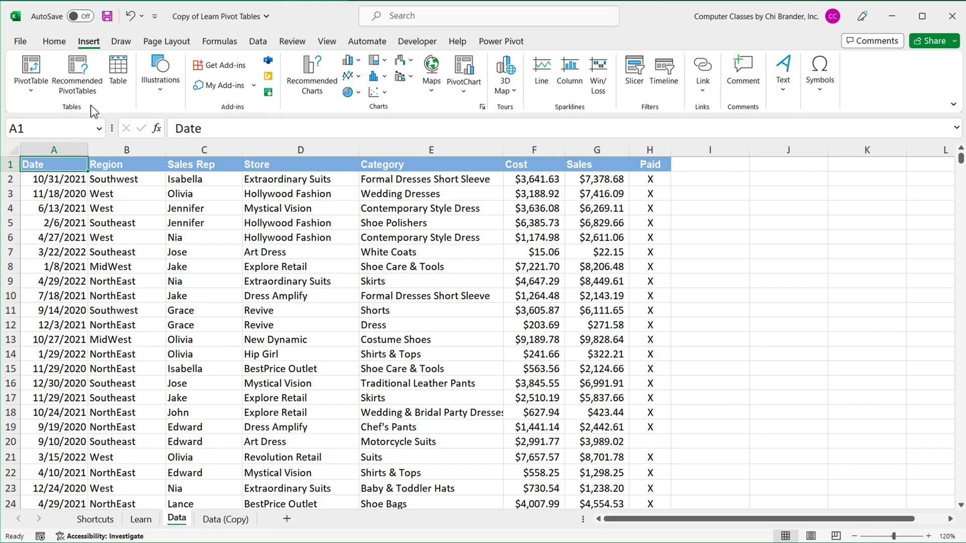
click(31, 68)
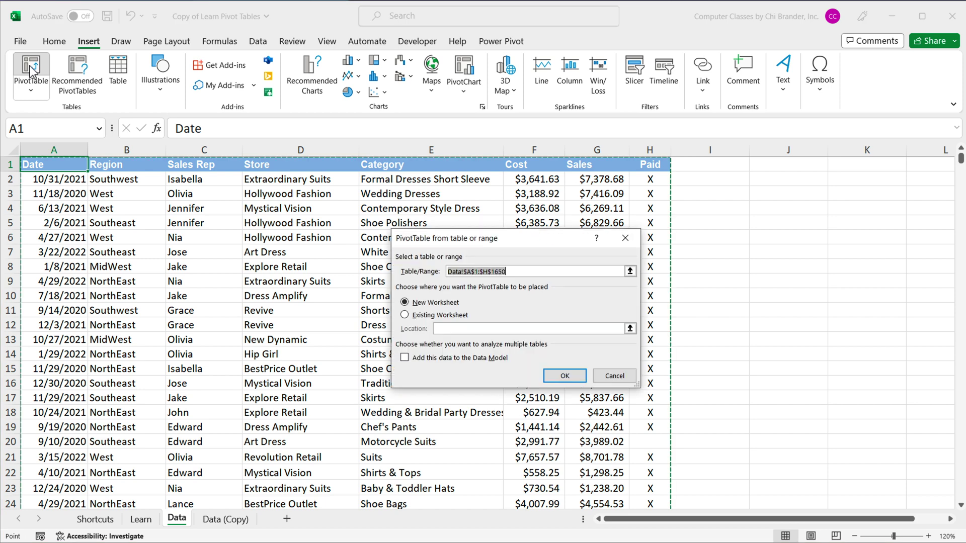
click(563, 377)
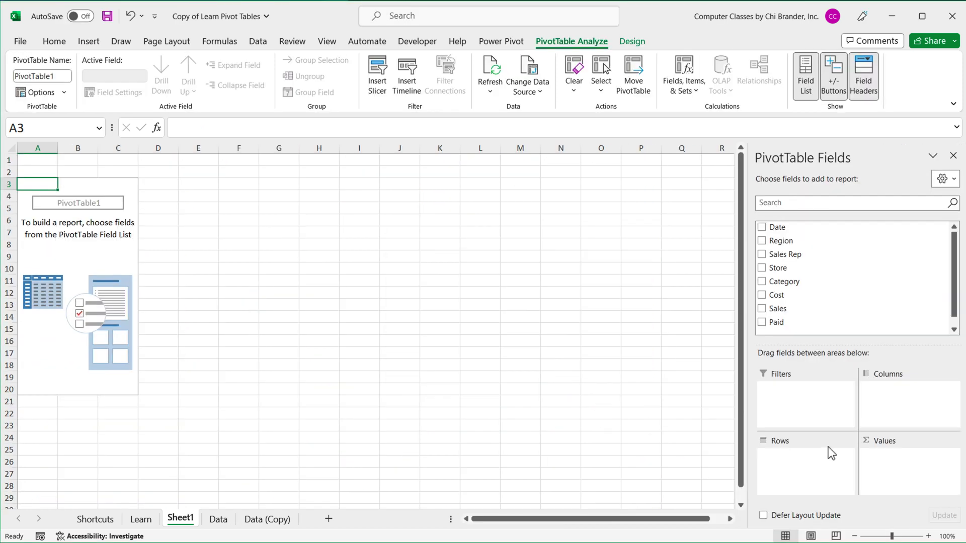
drag(775, 316, 911, 462)
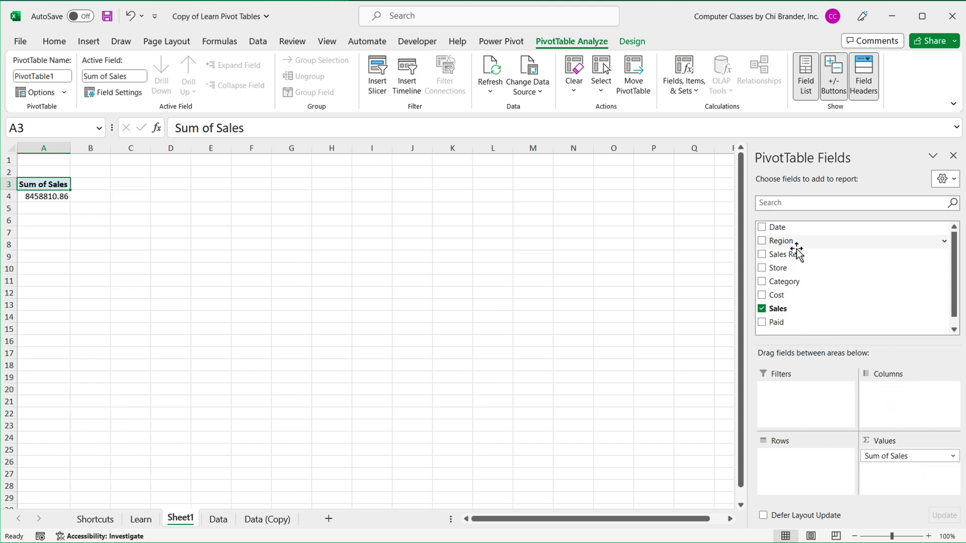
drag(791, 243, 817, 461)
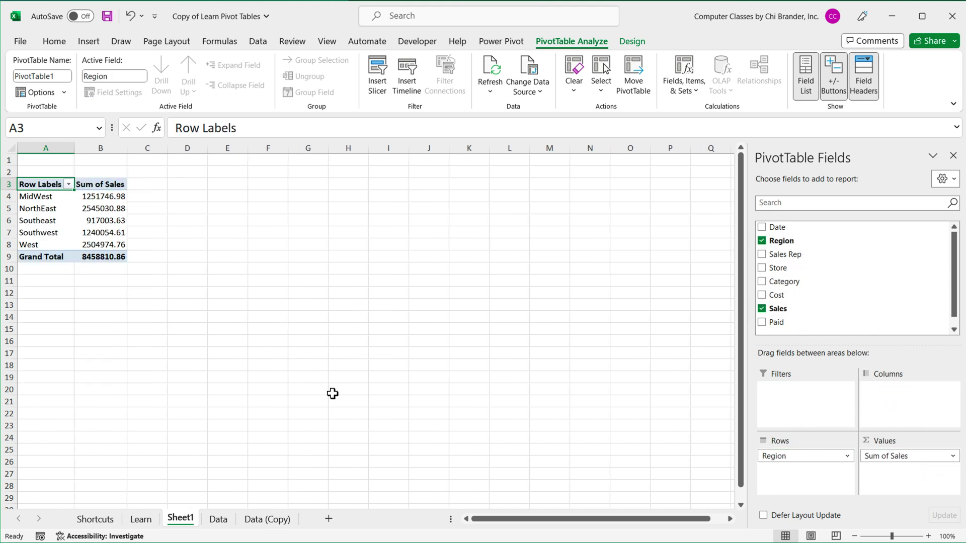
- Format the PivotTable's Sum of Sales values as Currency with the $ symbol and two decimal places
scroll(73, 257, up, 1)
click(73, 254)
right_click(129, 222)
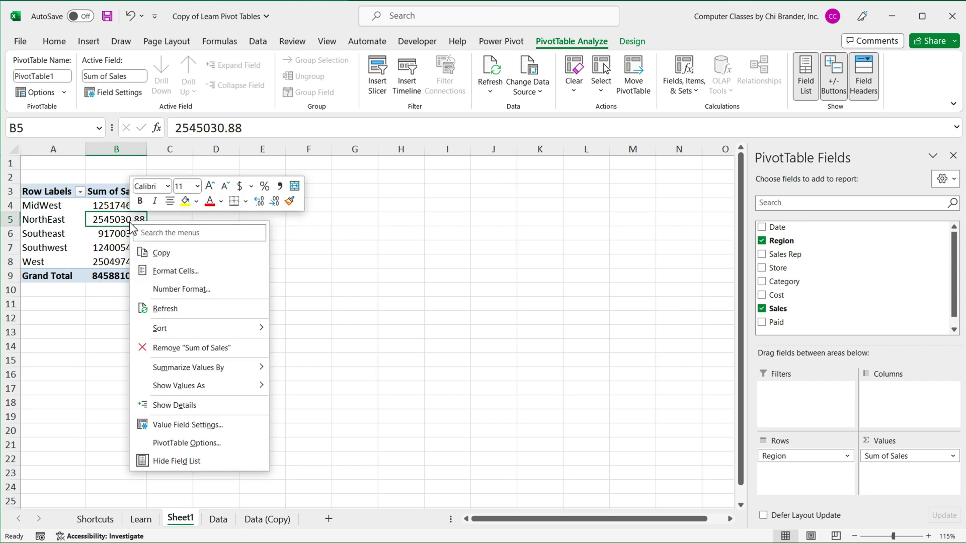
click(190, 290)
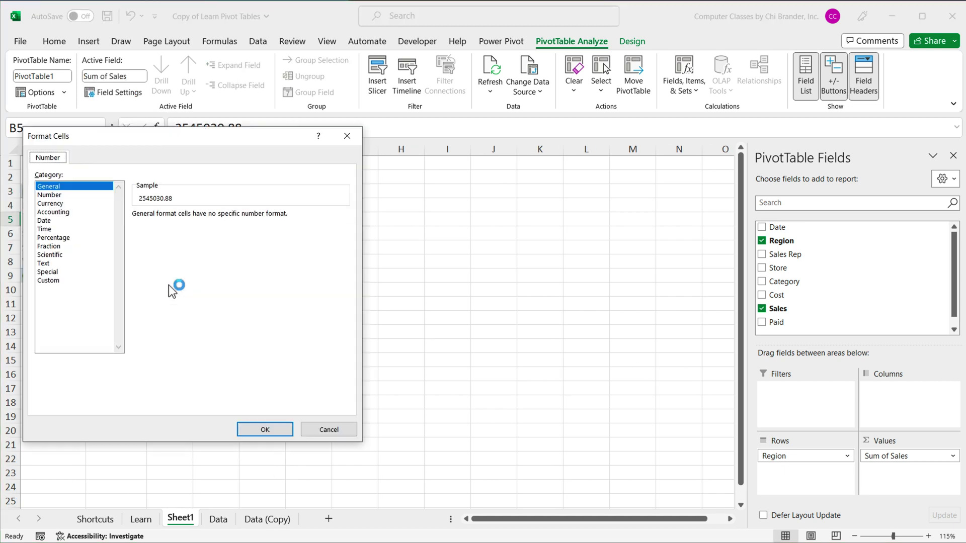
click(98, 204)
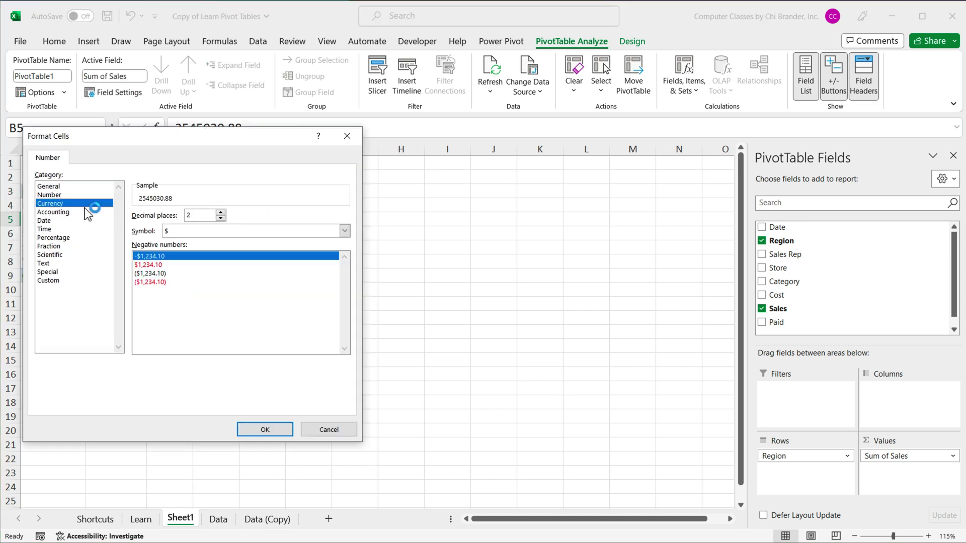
click(264, 428)
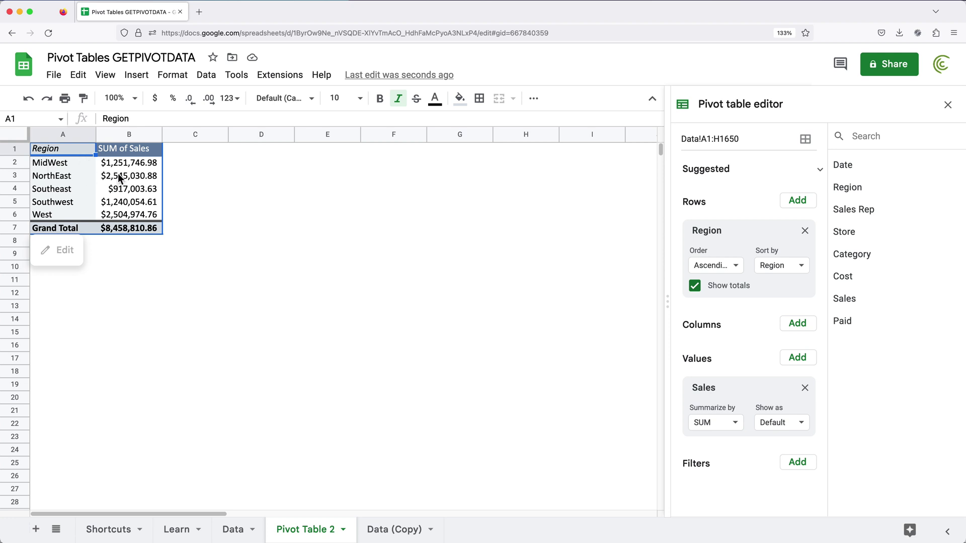
- In Google Sheets, compare the regions summarized in the pivot table with the Region column on the Data sheet
drag(77, 168, 143, 216)
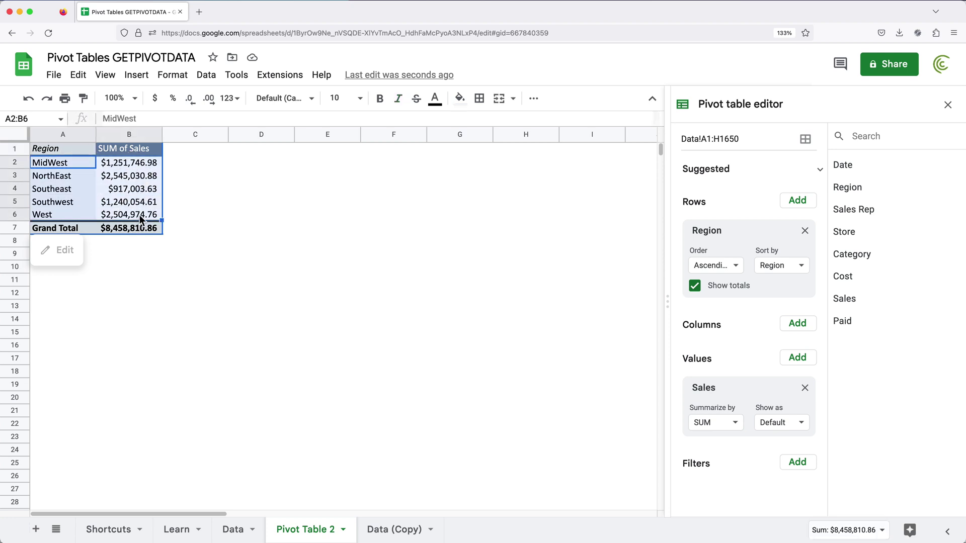
click(229, 535)
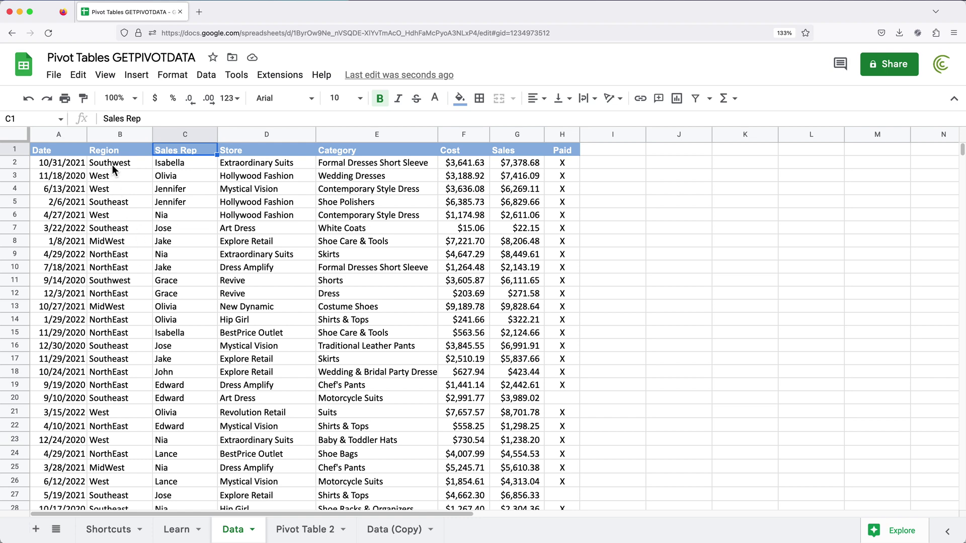
drag(115, 167, 115, 332)
click(297, 531)
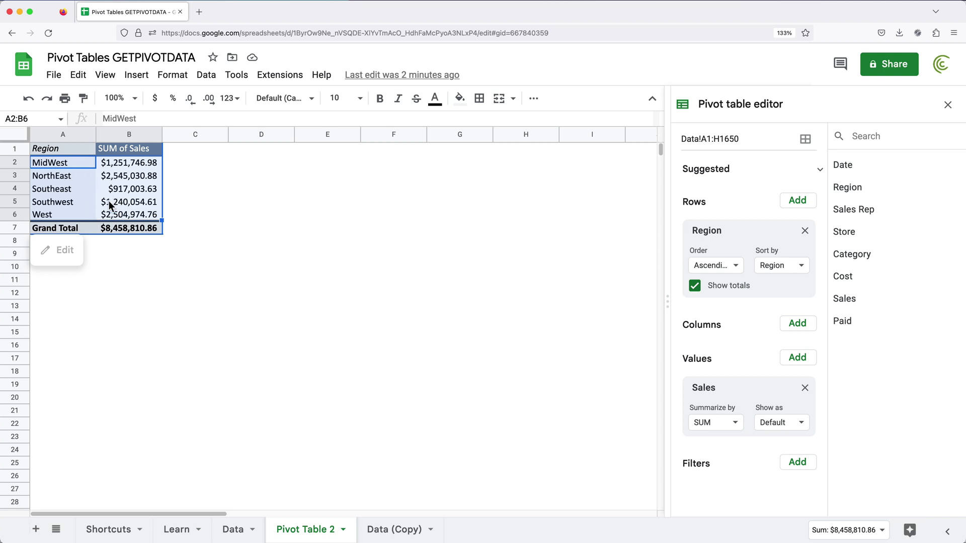
click(75, 166)
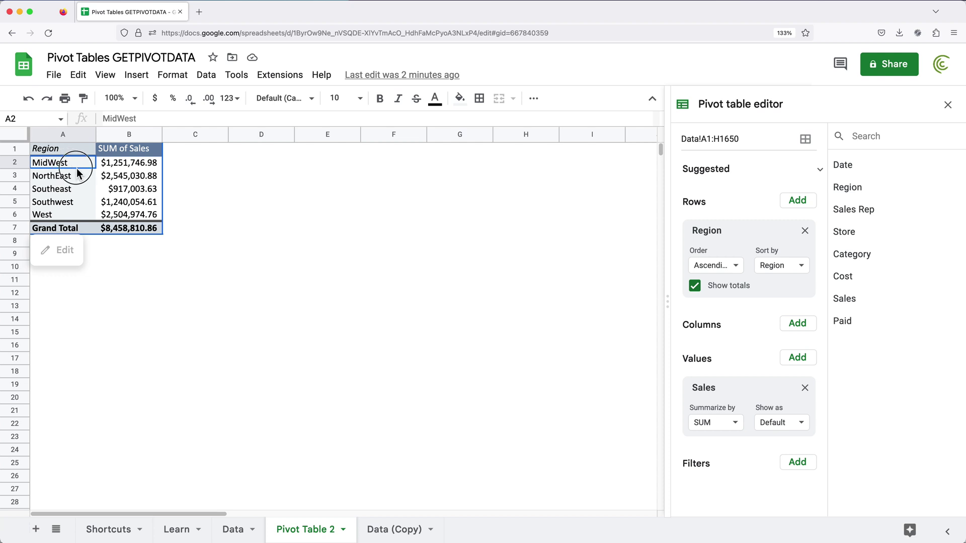
drag(77, 172, 80, 216)
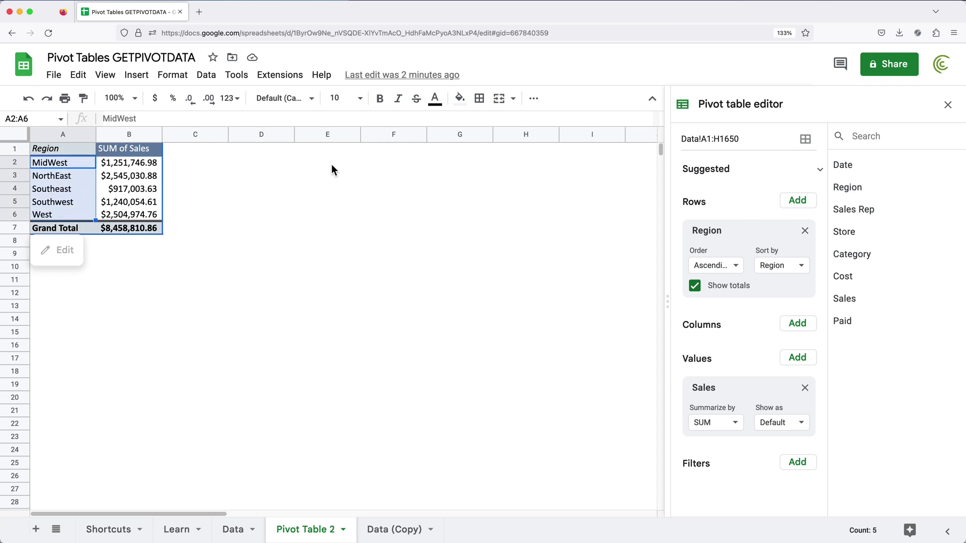
- Enter the formula =B7*20% in cell E7 to calculate 20% of the Grand Total
click(350, 164)
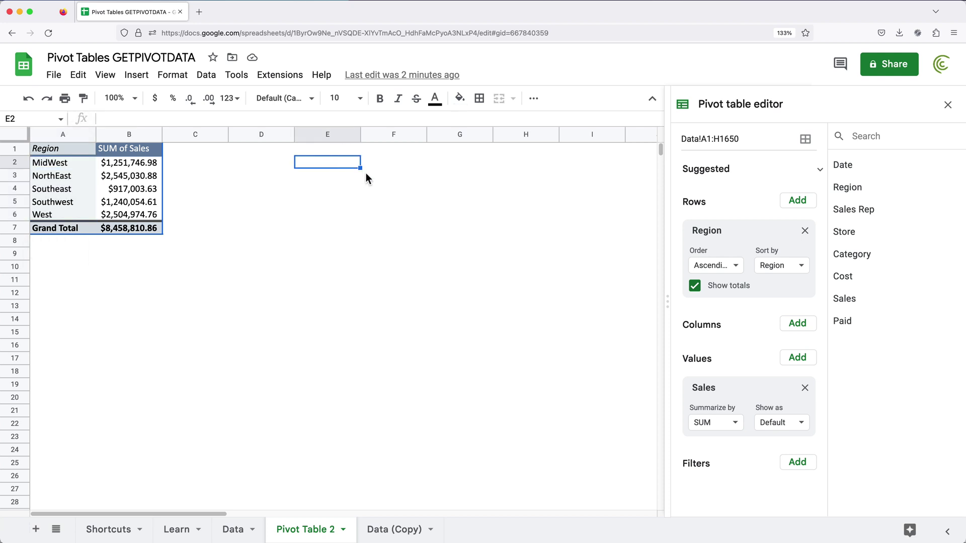
key(Down)
key(Down)
key(Down)
key(Down)
key(Down)
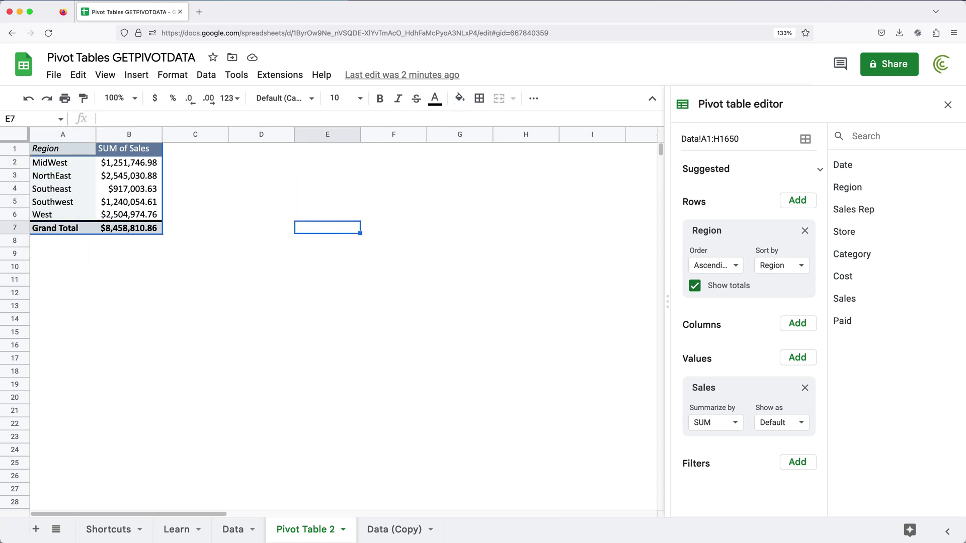
text(=)
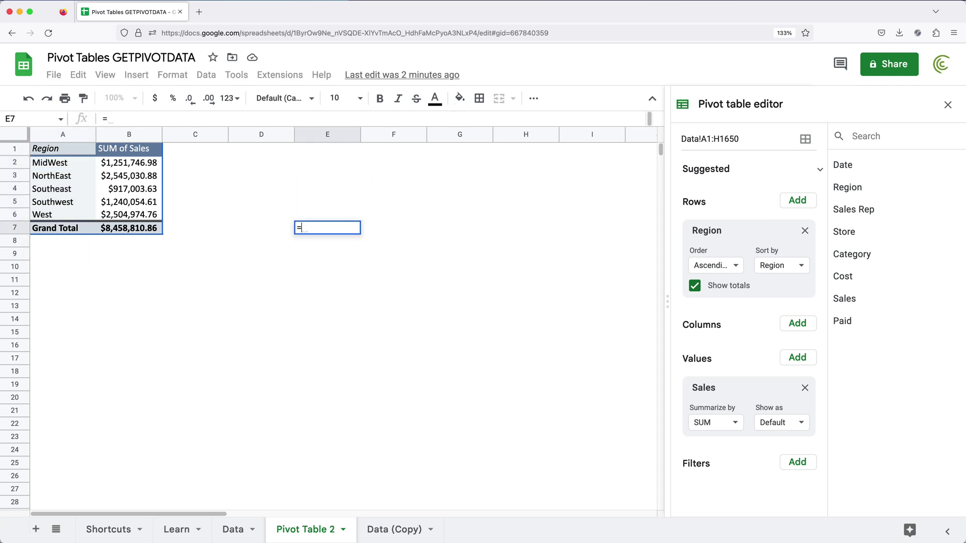
click(136, 230)
text(*2)
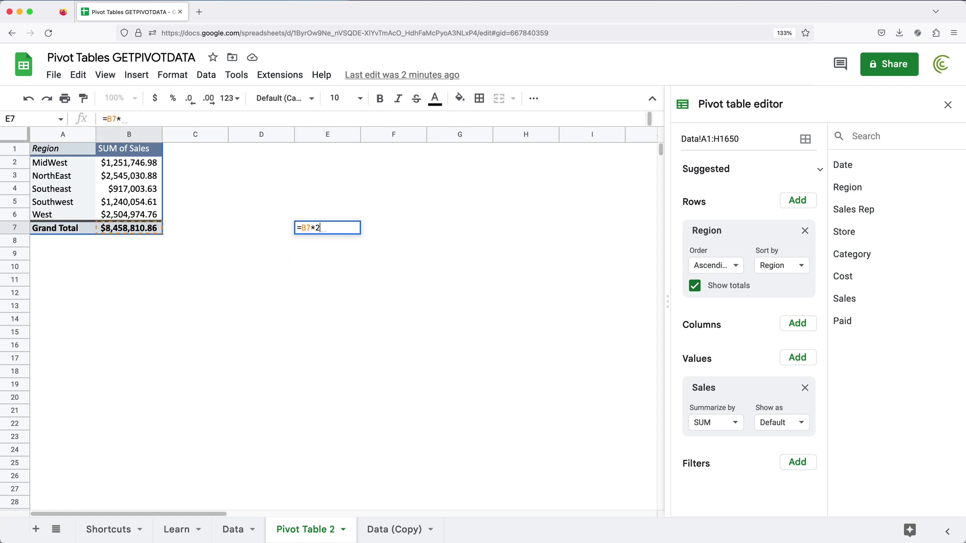
text(0%)
key(Return)
click(327, 233)
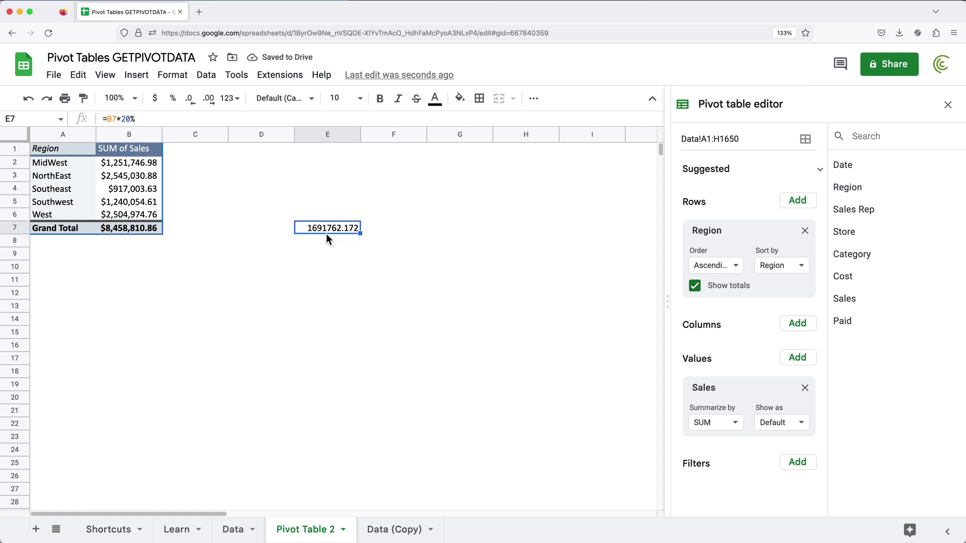
- Examine the pivot table's region rows, the Grand Total row, the empty row below it and the formula in E7
drag(55, 163, 140, 213)
drag(68, 232, 126, 228)
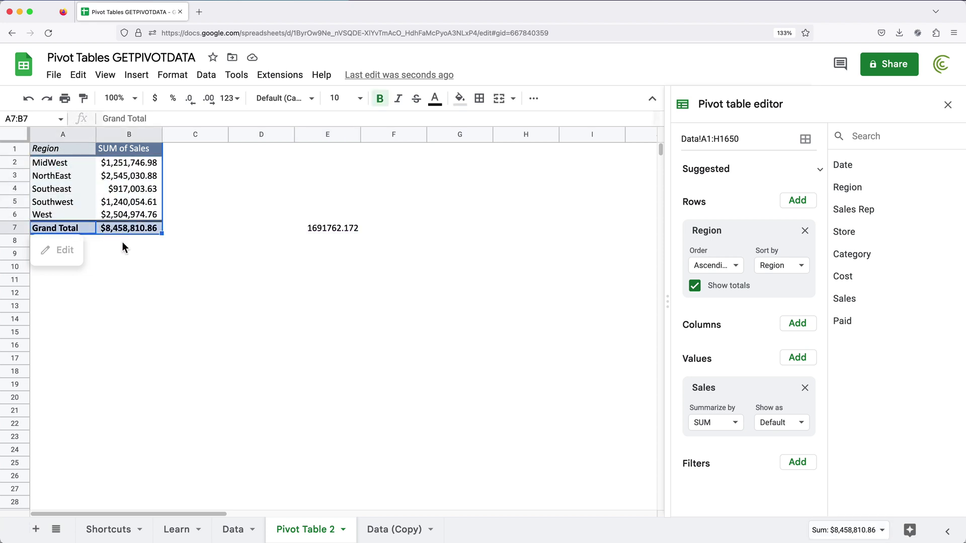
click(121, 244)
drag(61, 243, 126, 245)
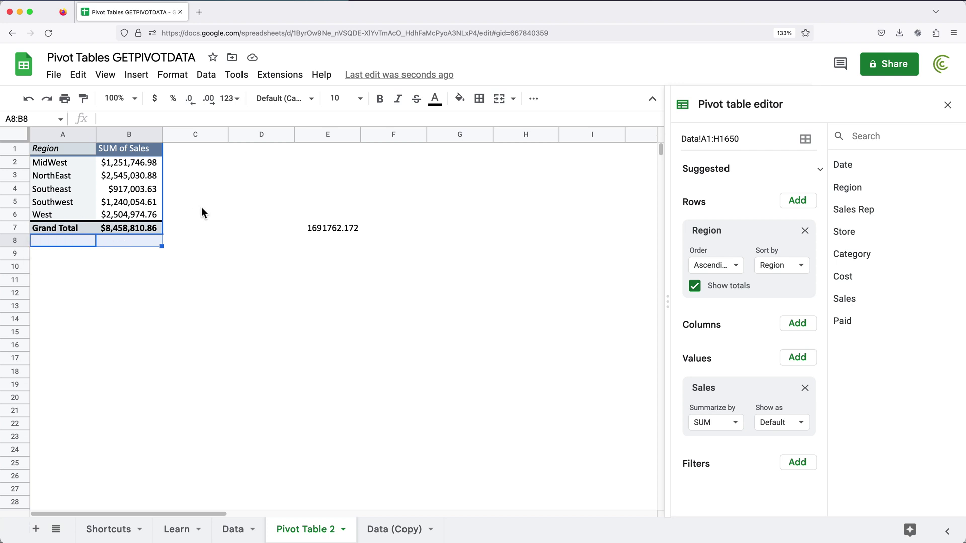
click(320, 230)
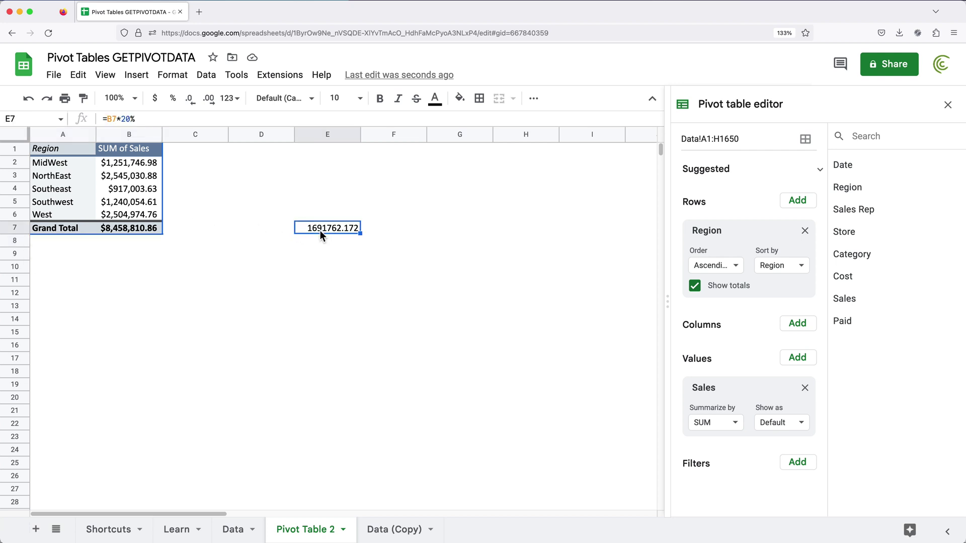
double_click(320, 230)
key(Escape)
mouse_move(143, 176)
drag(143, 167, 141, 215)
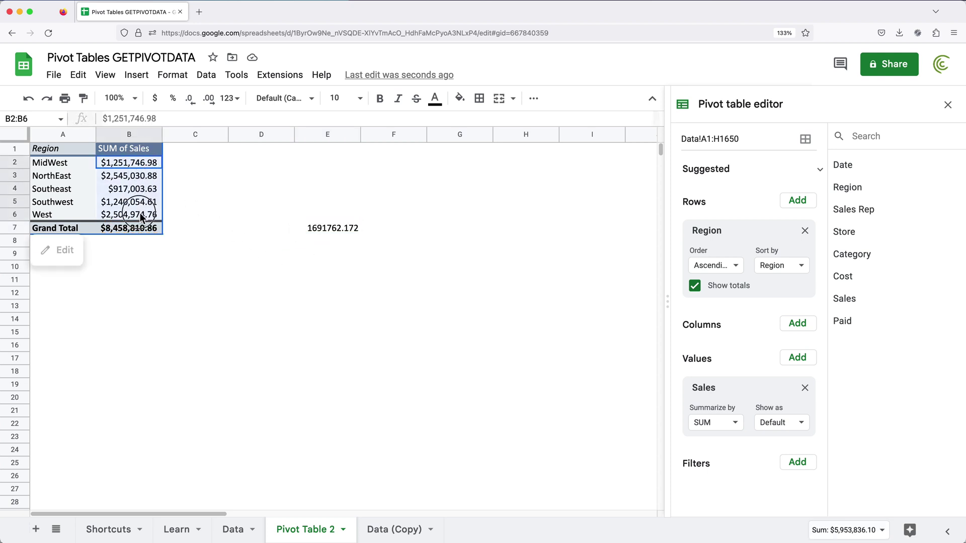
- Clear the formula from cell E7 and enlarge the page zoom to 170%
click(327, 229)
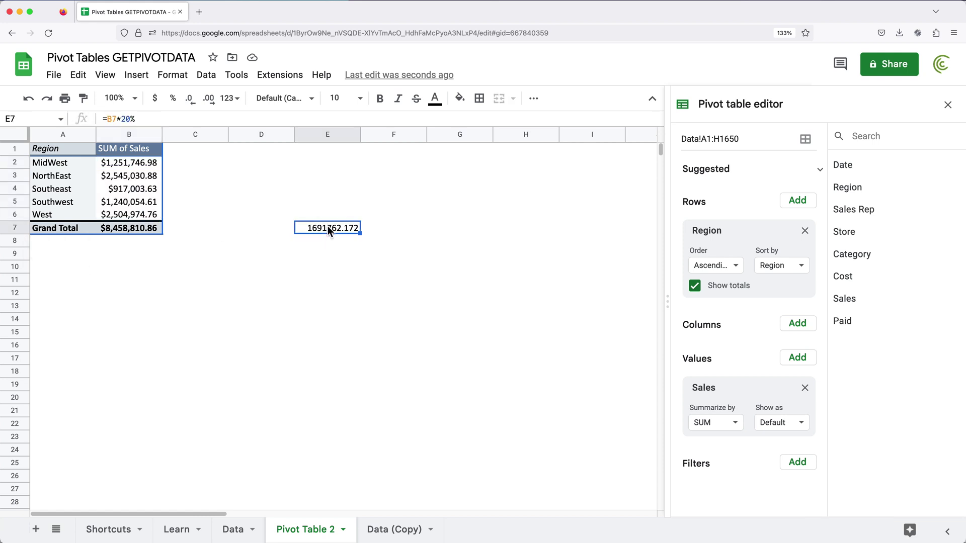
key(Delete)
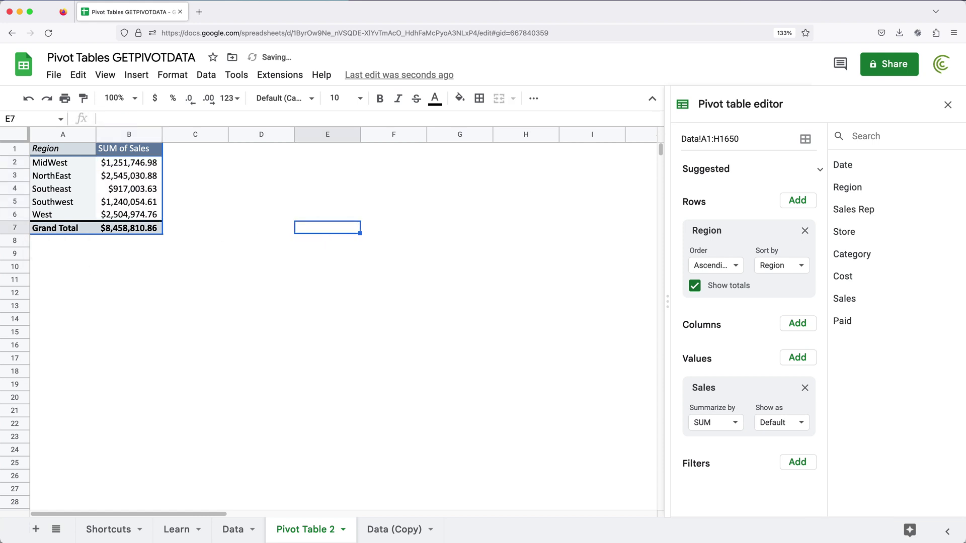
click(328, 214)
key(super+plus)
key(super+plus)
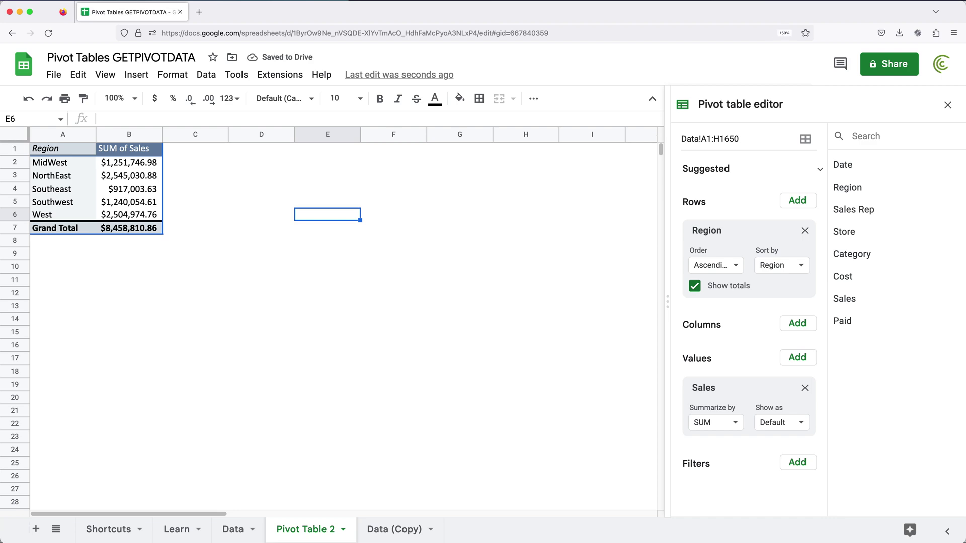
click(420, 247)
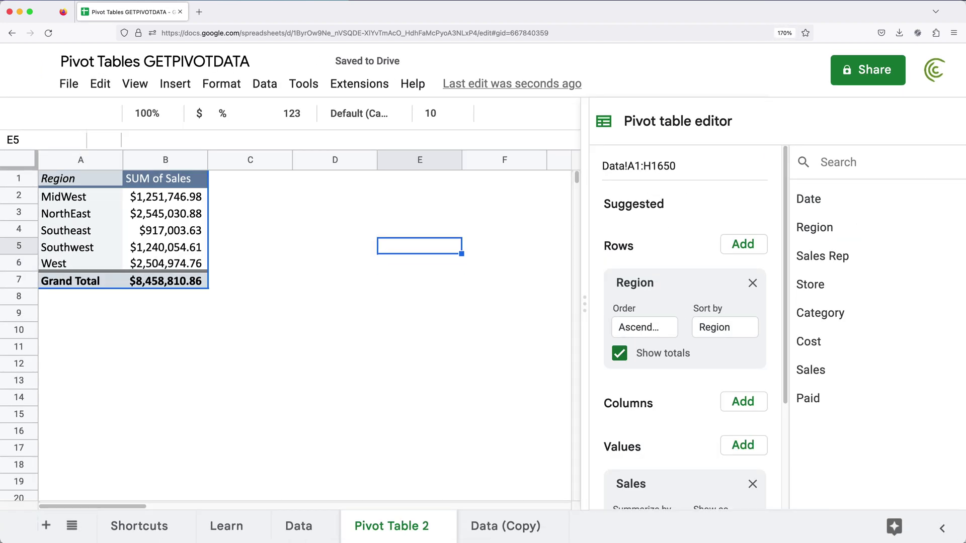
- Enter the formula =GETPIVOTDATA("Sales",A1) in cell D5 to retrieve the total sales from the pivot table
click(335, 247)
text(=GET)
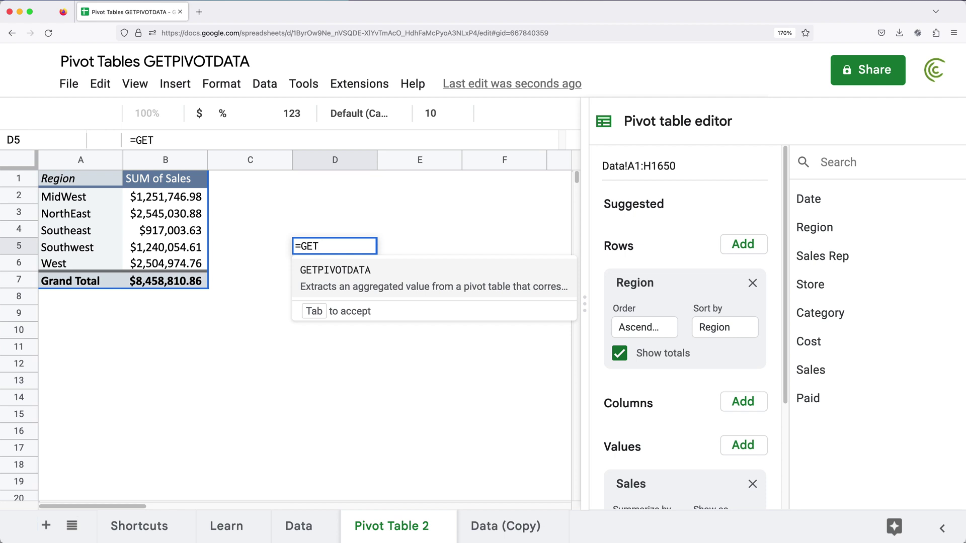
key(Tab)
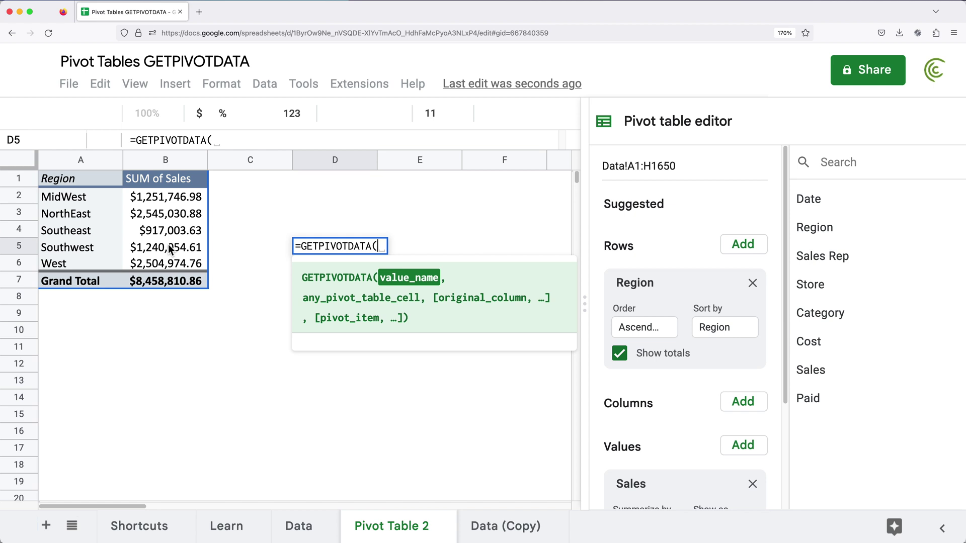
scroll(674, 432, down, 3)
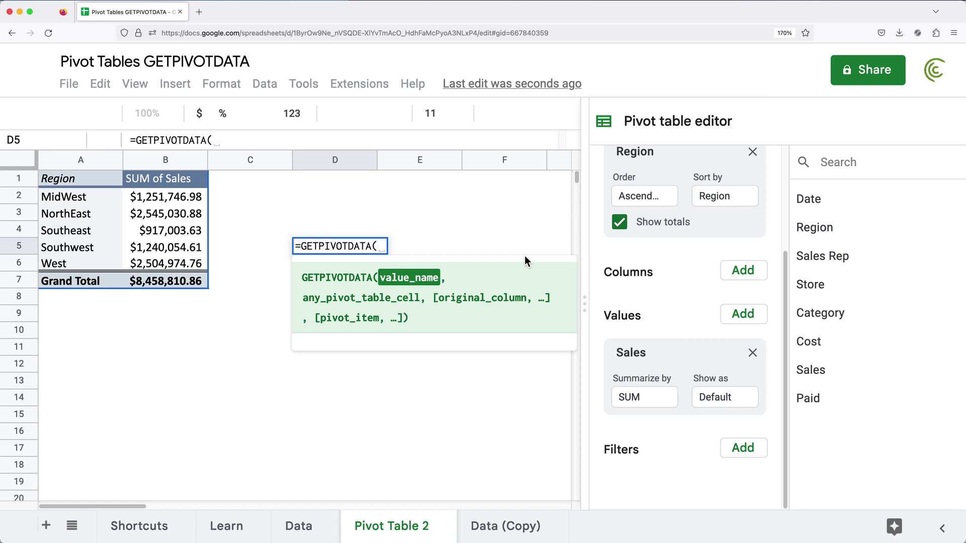
text("Sale)
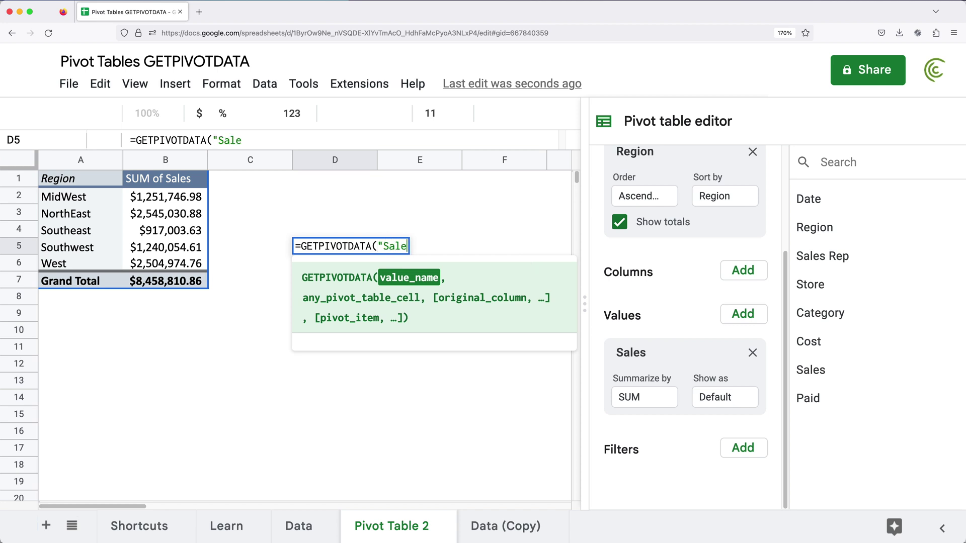
text(s",)
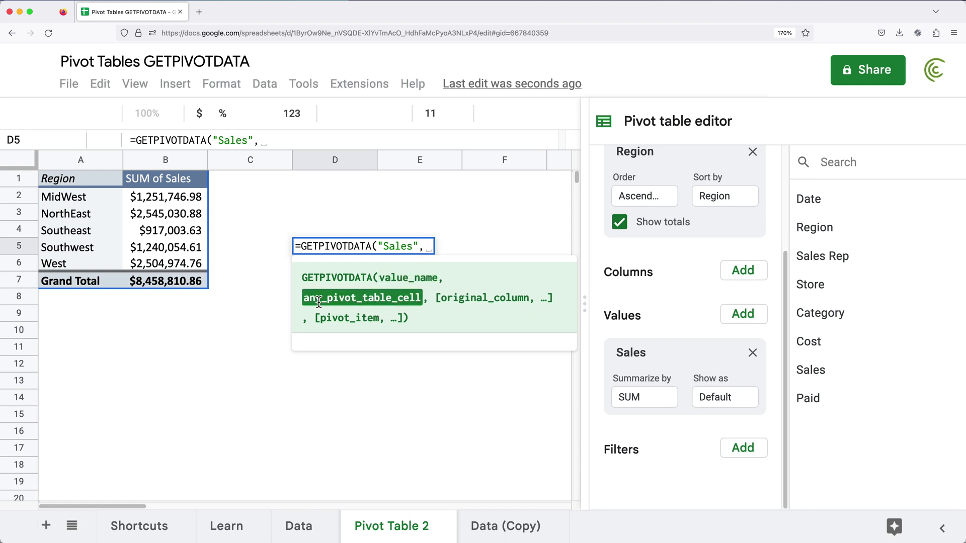
click(80, 181)
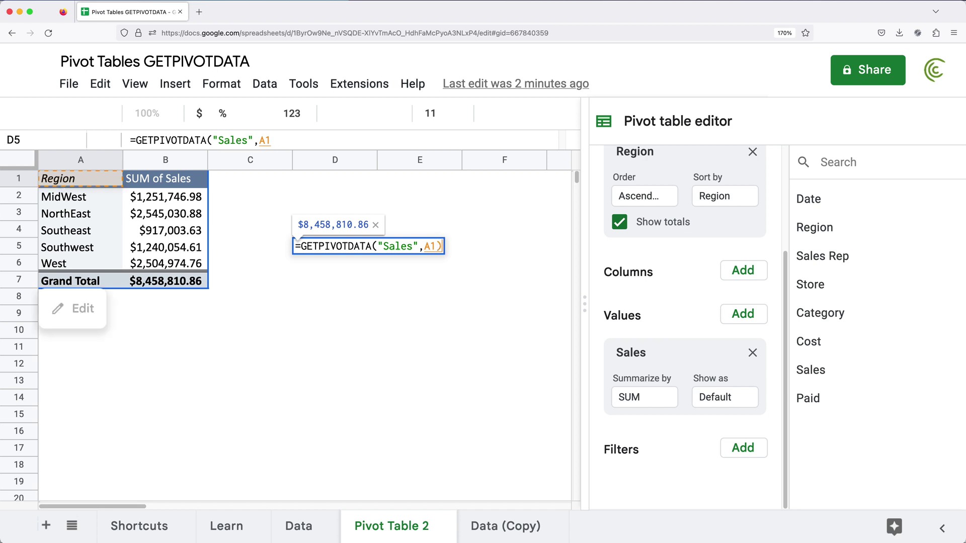
text())
key(Return)
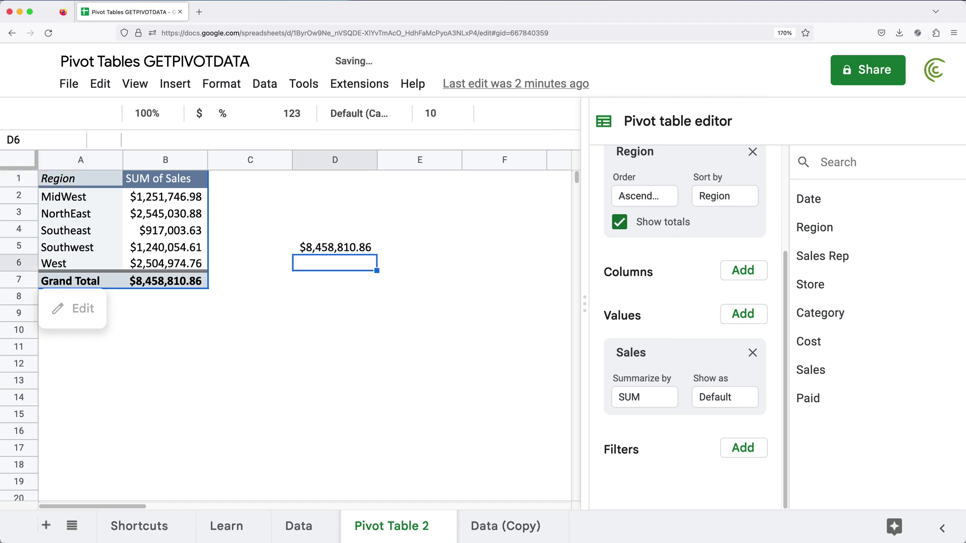
- Check the pivot table's Grand Total in B7 against D5, and copy the complete formula text from D5
click(162, 282)
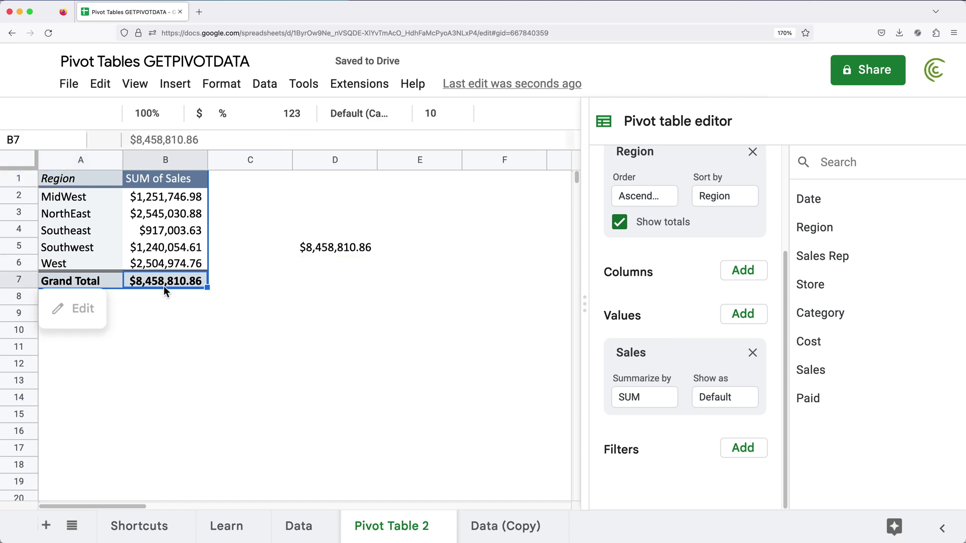
double_click(336, 247)
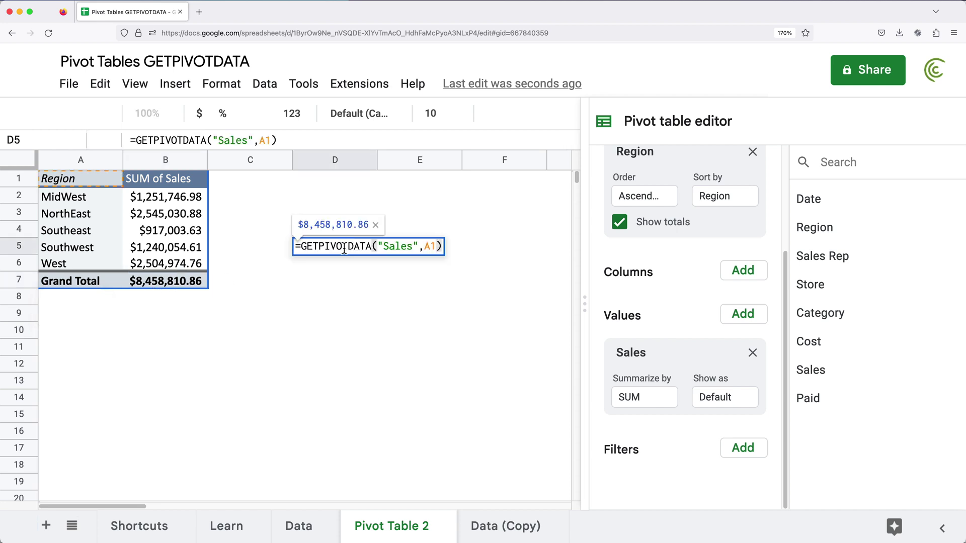
double_click(337, 246)
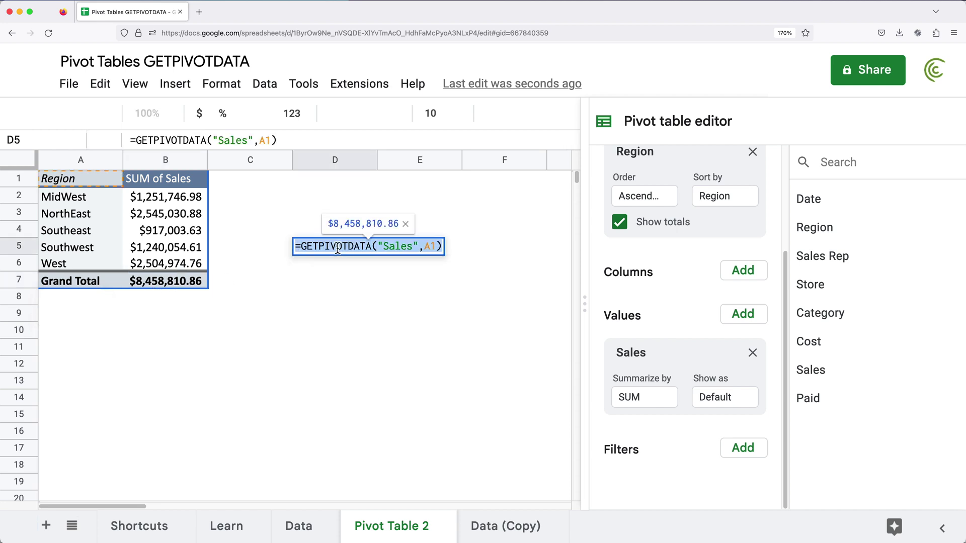
key(Escape)
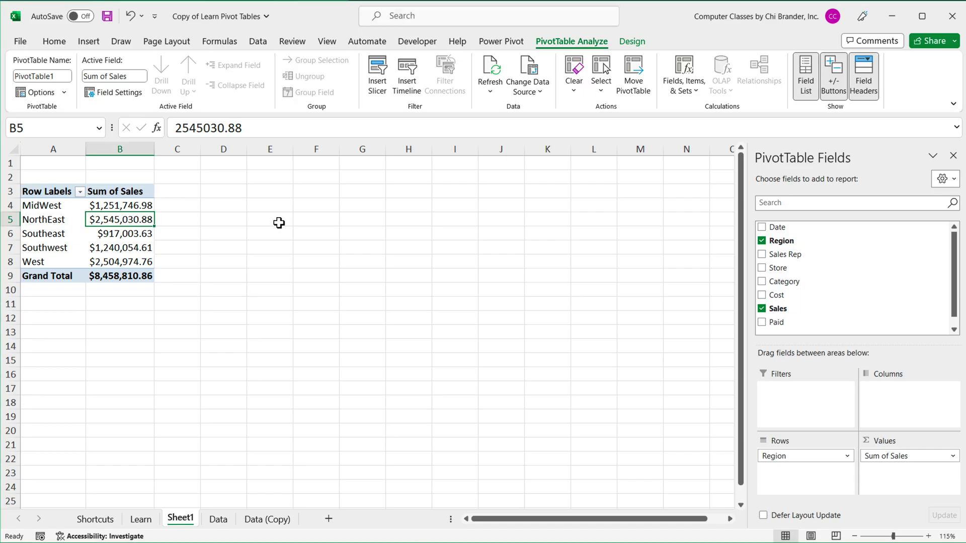
- Switch to Excel and enter the formula =GETPIVOTDATA("Sales",A3) in cell E4 beside the pivot table
double_click(280, 210)
text(=GETPIVOTDATA("Sales",A1))
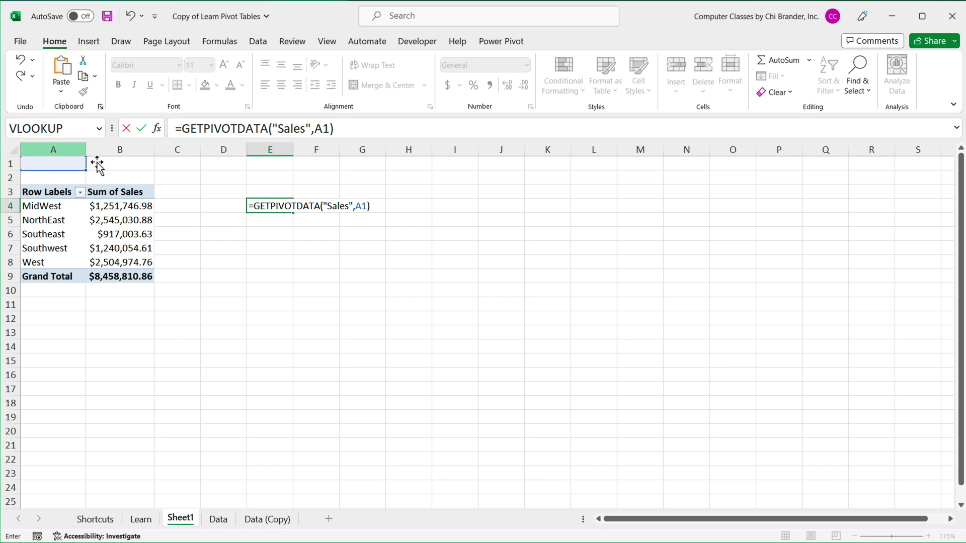
click(370, 209)
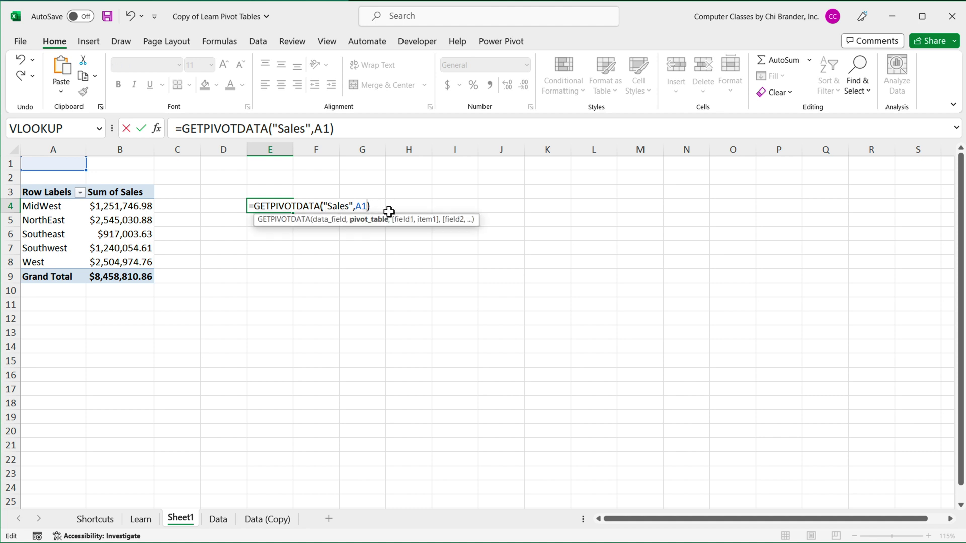
key(BackSpace)
text(3)
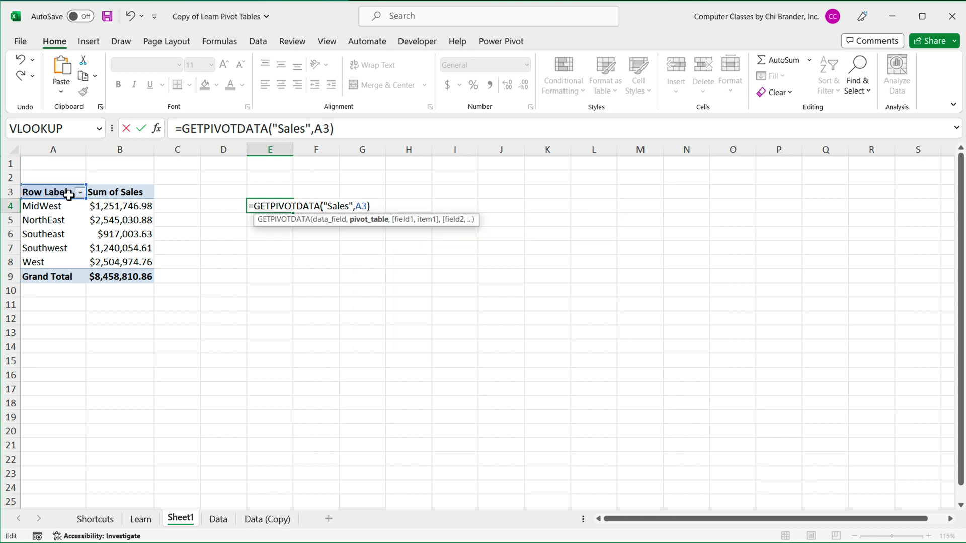
key(Return)
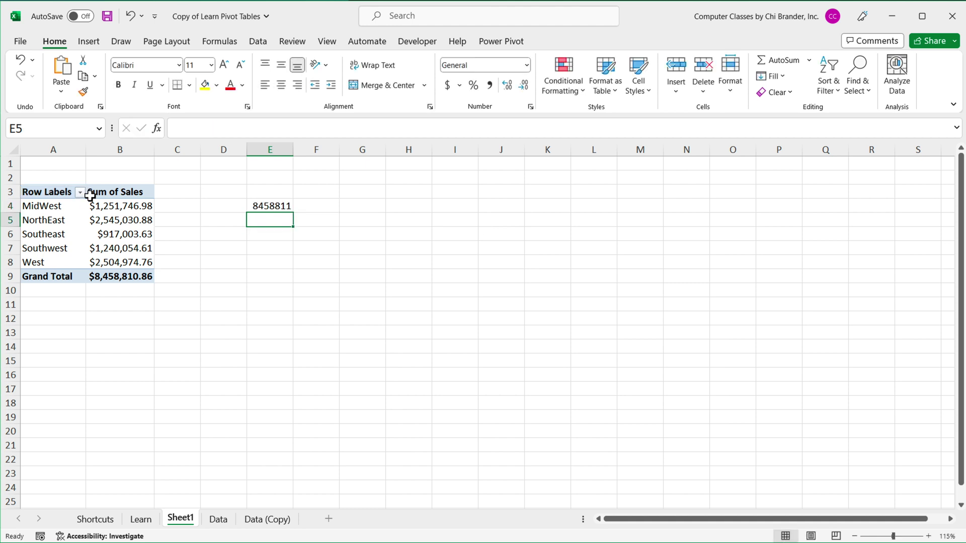
- Compare the E4 result with the pivot table's Grand Total and widen column E to fit the full number
click(270, 207)
click(140, 276)
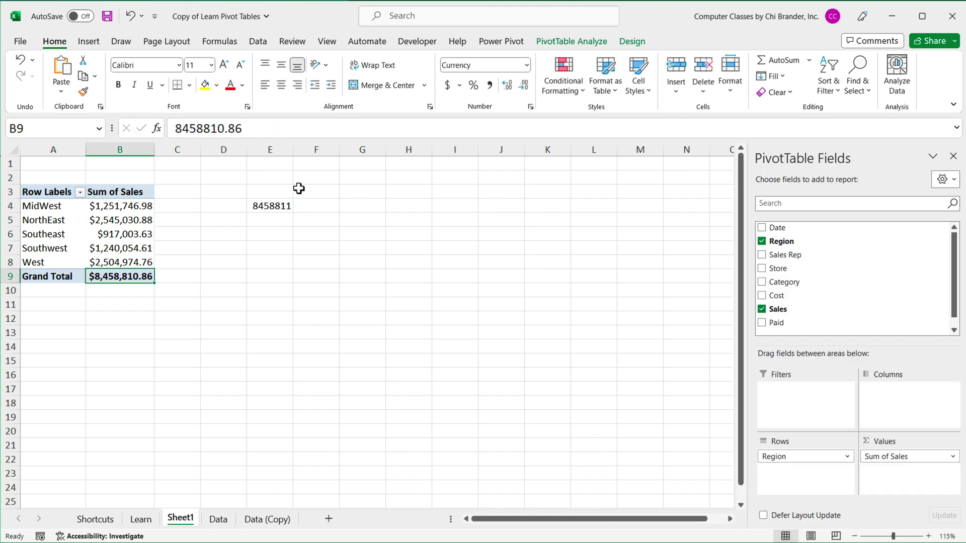
click(287, 205)
drag(293, 150, 353, 150)
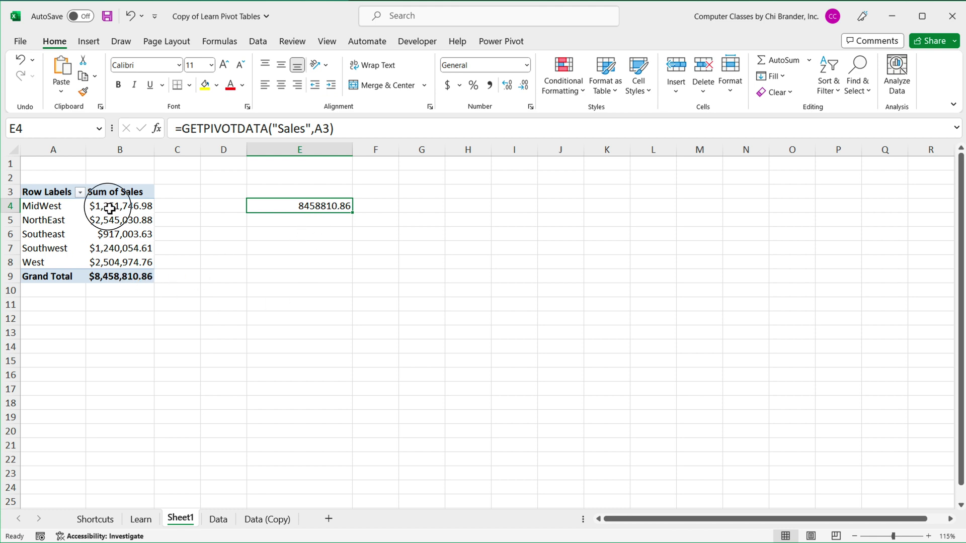
- Examine the individual region sales in B4:B8, including West, alongside the formula in E4
drag(107, 208, 123, 259)
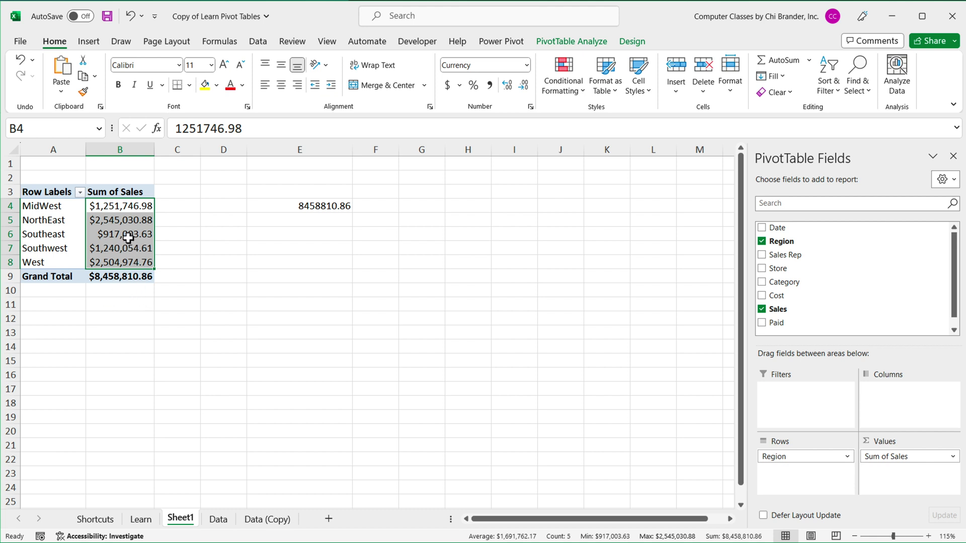
click(125, 262)
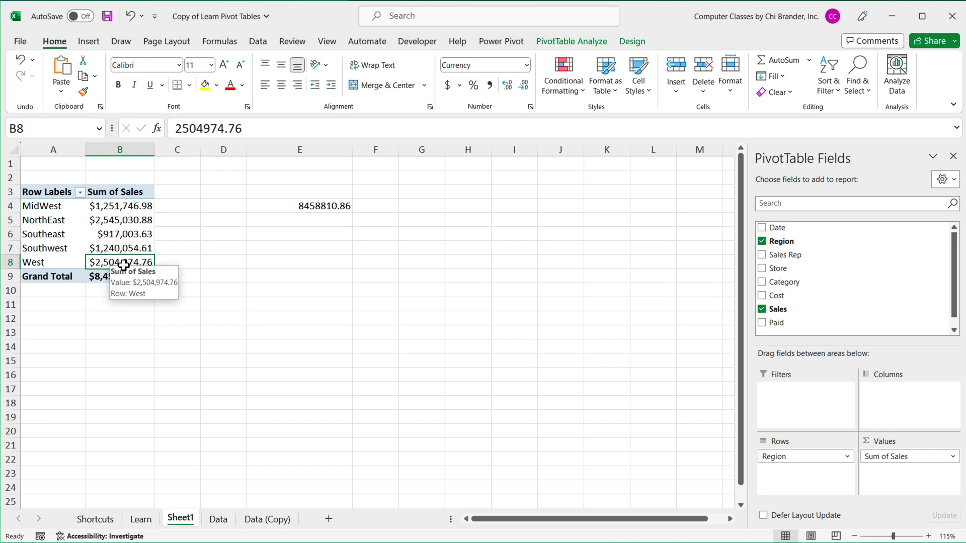
click(332, 209)
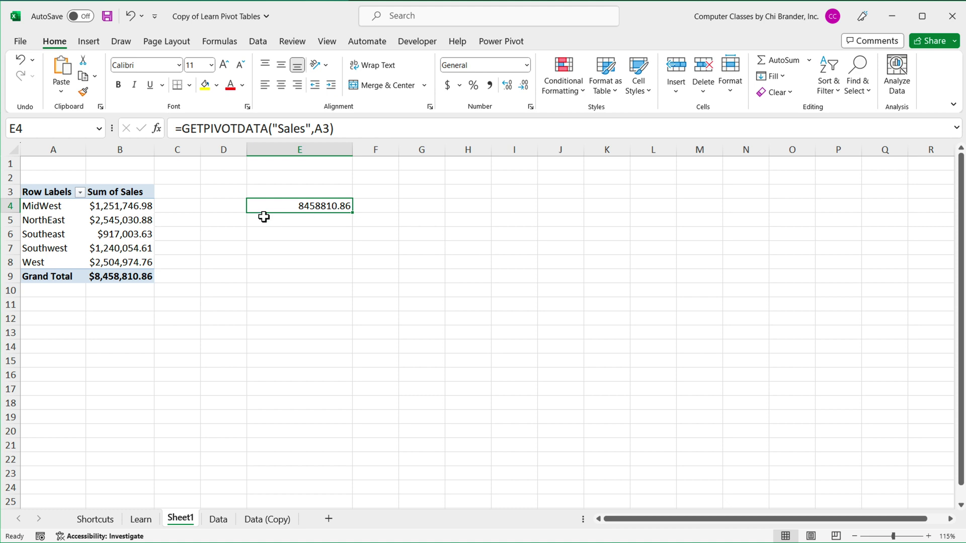
double_click(302, 209)
click(363, 207)
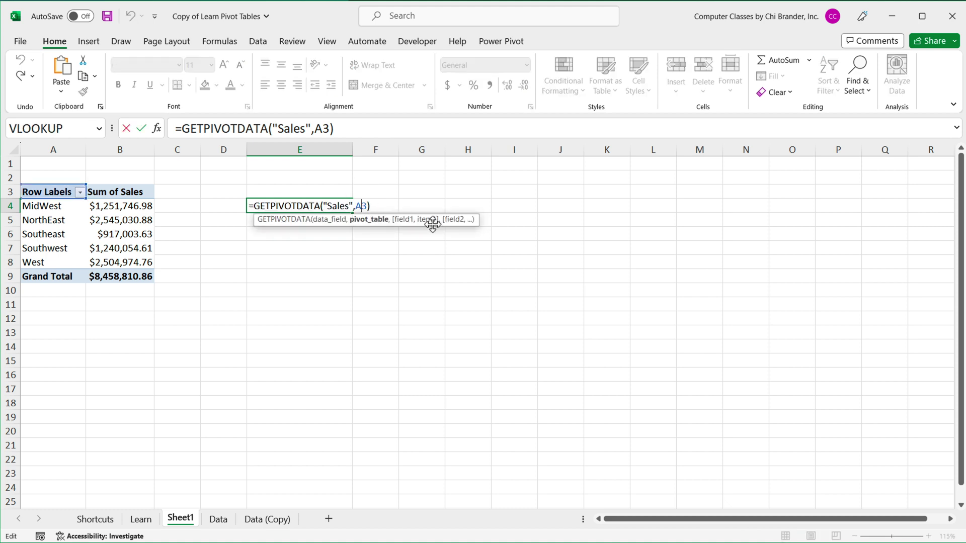
text(,)
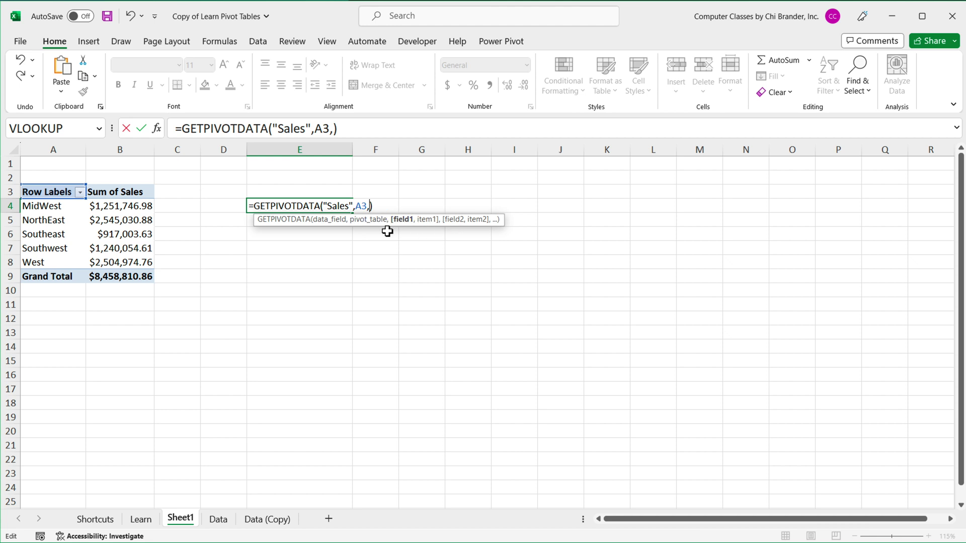
key(BackSpace)
key(ctrl+Return)
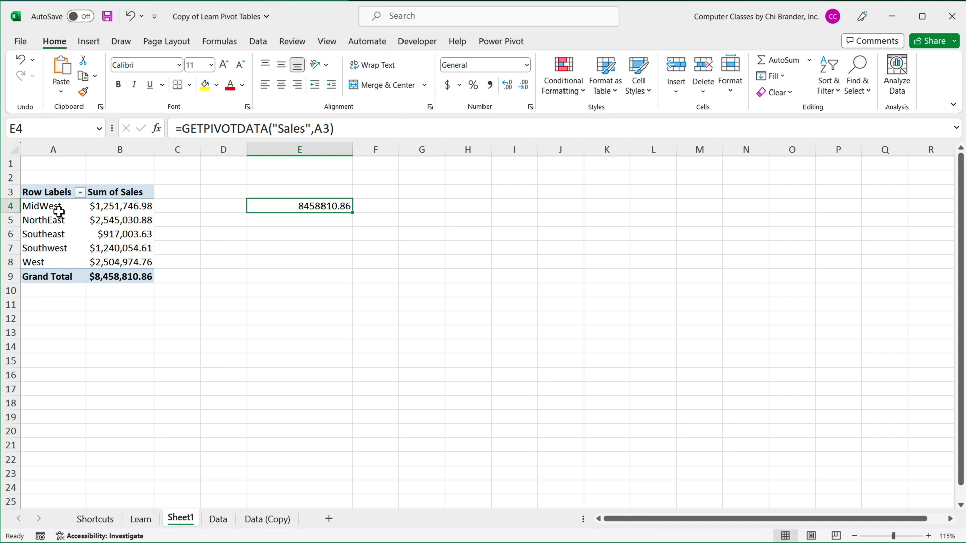
- Extend the formula in E4 to =GETPIVOTDATA("Sales",A3,"Region","West") so it returns only the West region's sales
drag(60, 206, 54, 256)
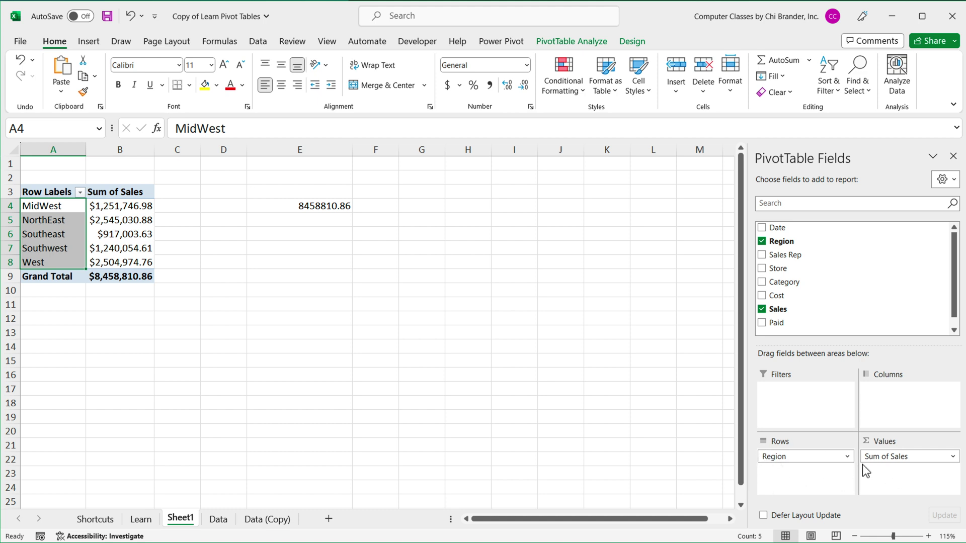
click(304, 206)
double_click(304, 205)
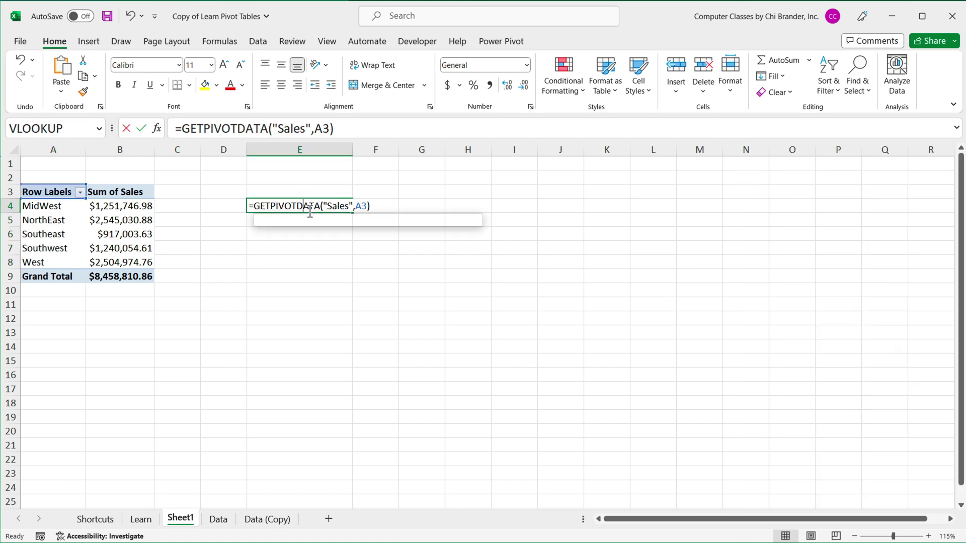
key(Left)
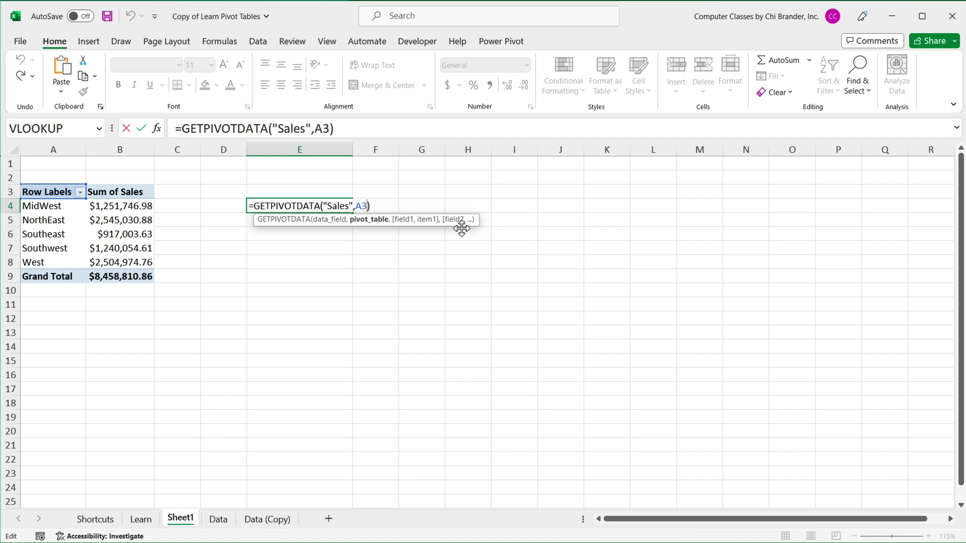
text(,)
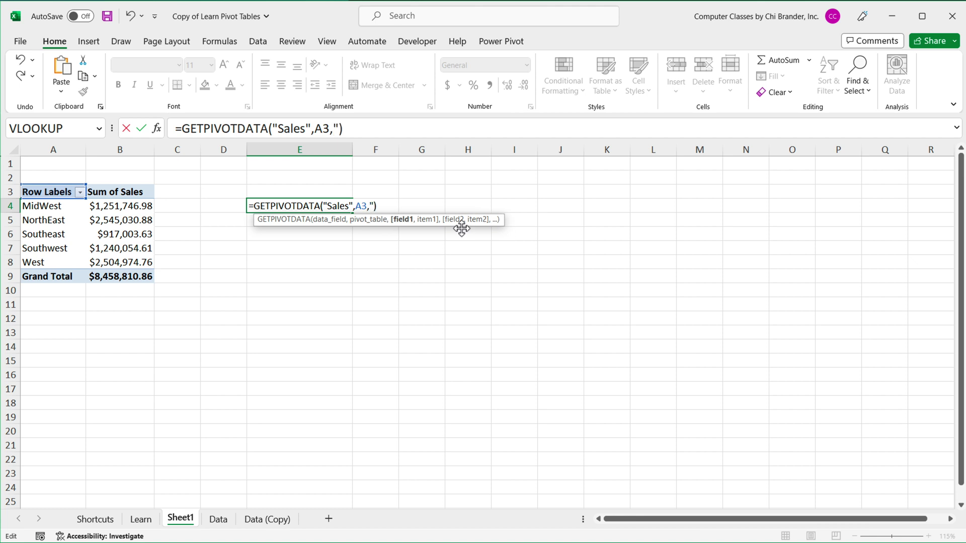
text("Region)
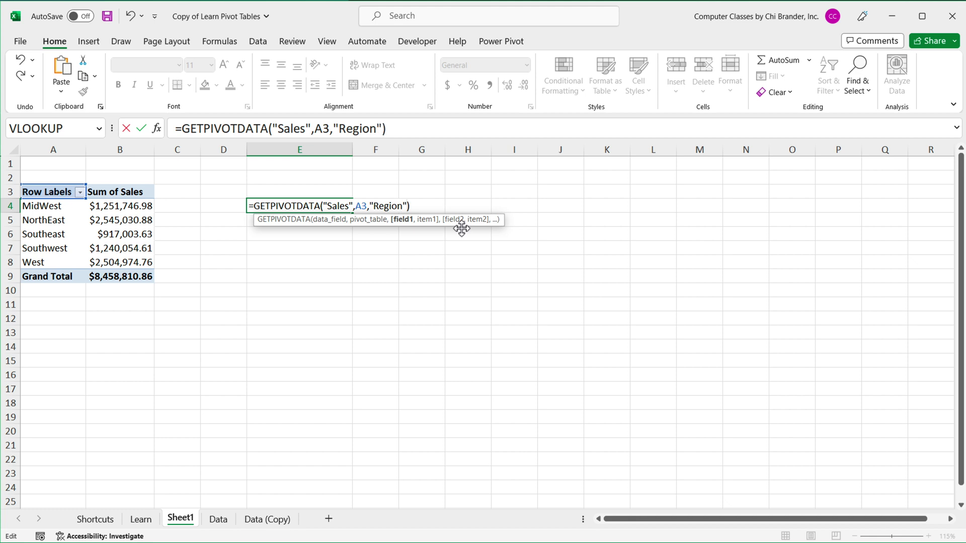
text(",)
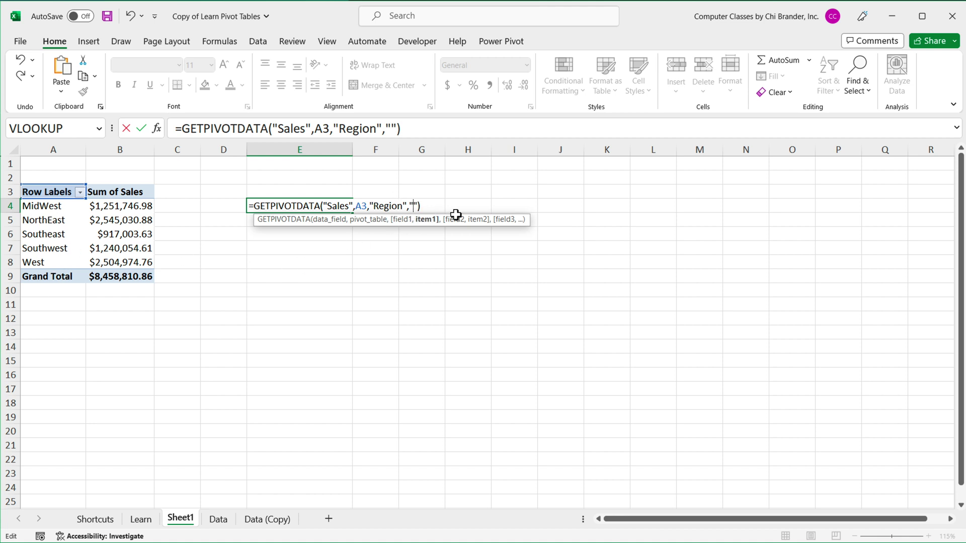
text(West)
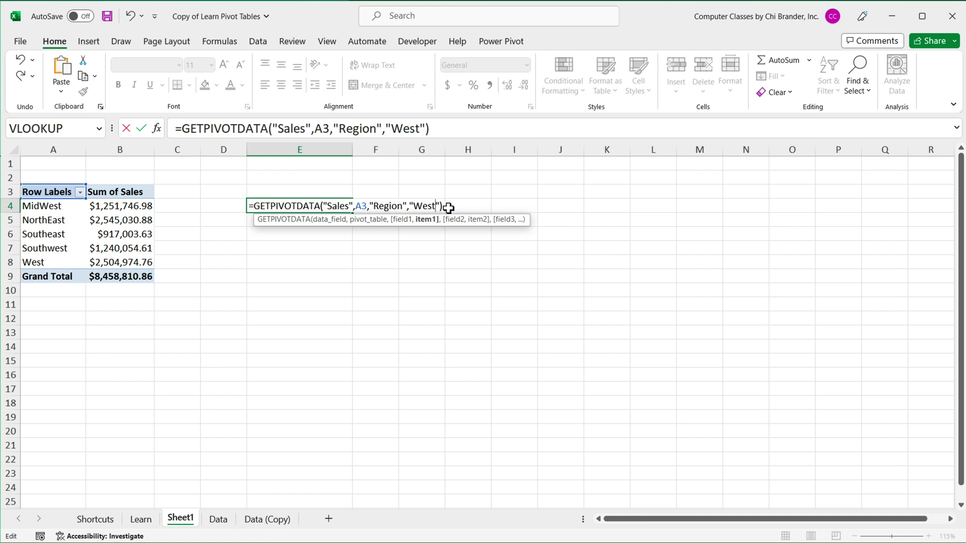
key(End)
key(Return)
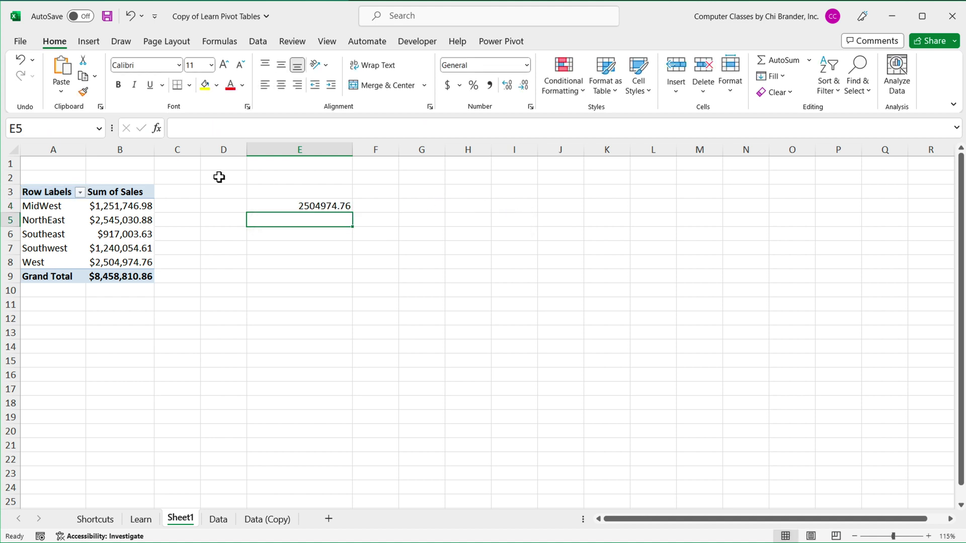
- Enlarge the sheet zoom to 190% and review the arguments of the GETPIVOTDATA formula in E4
click(67, 166)
scroll(78, 204, up, 5)
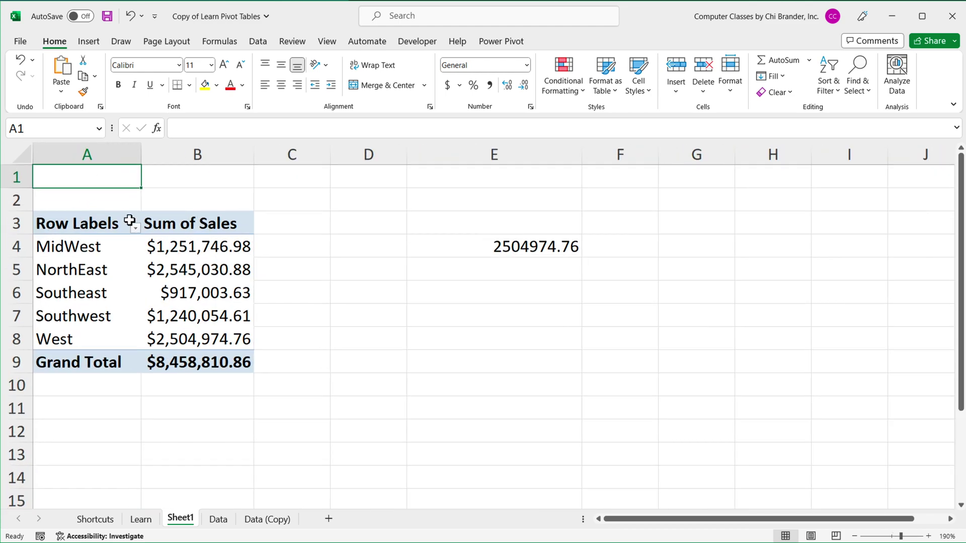
double_click(512, 249)
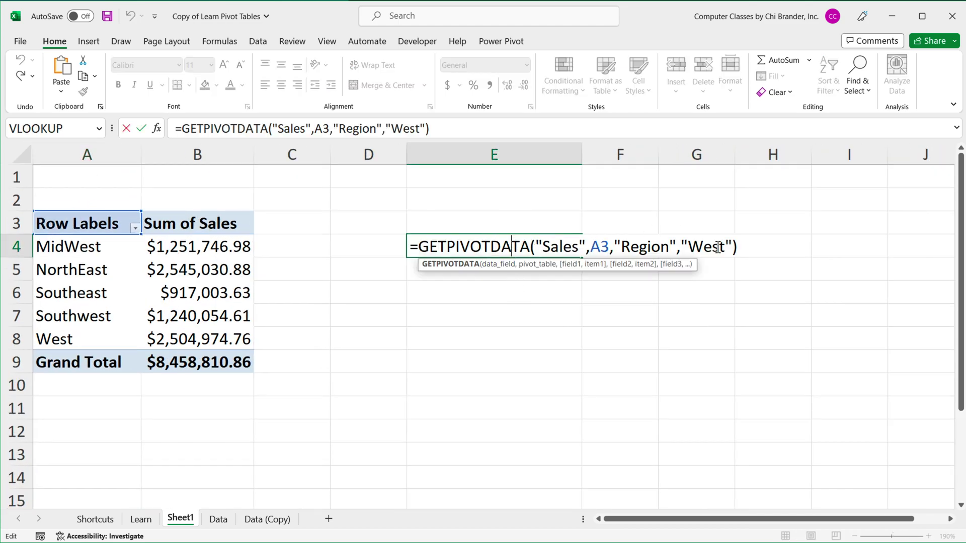
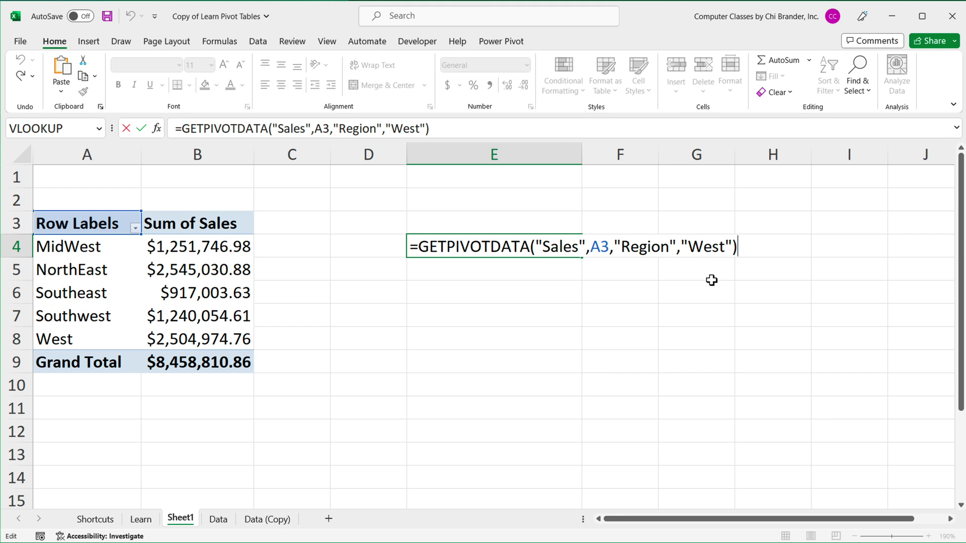
key(ctrl+Return)
click(380, 255)
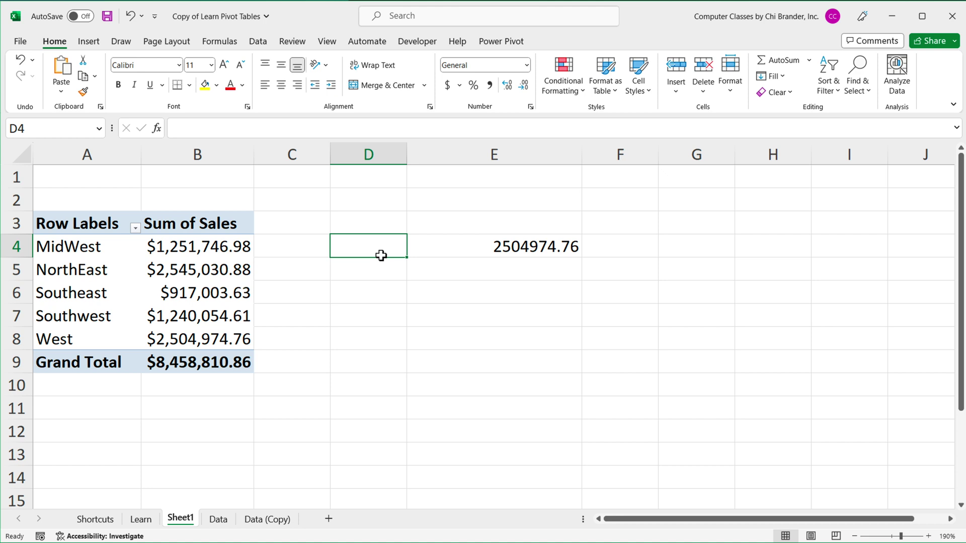
- Enter West in D4 and change the formula in E4 to =GETPIVOTDATA("Sales",A3,"Region",D4)
text(West)
key(Return)
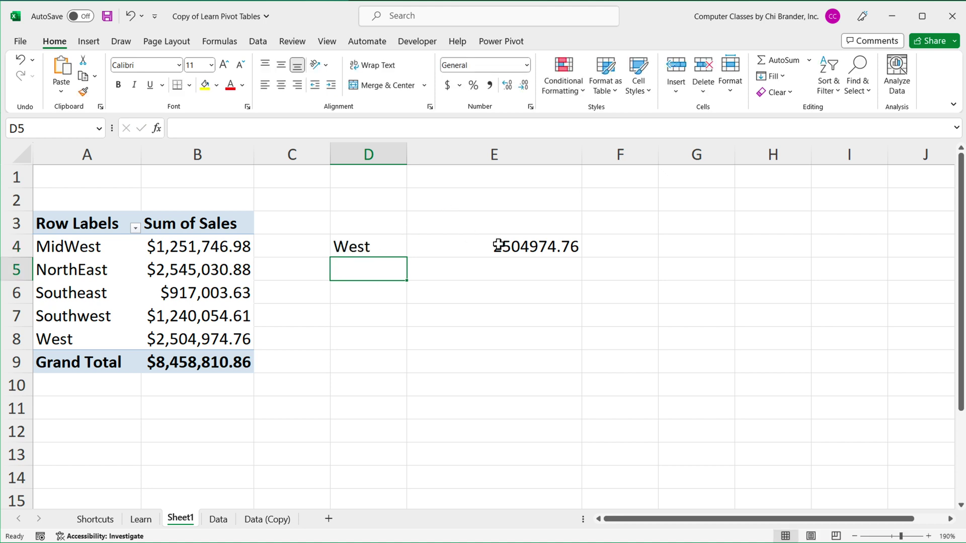
double_click(498, 245)
drag(682, 247, 733, 247)
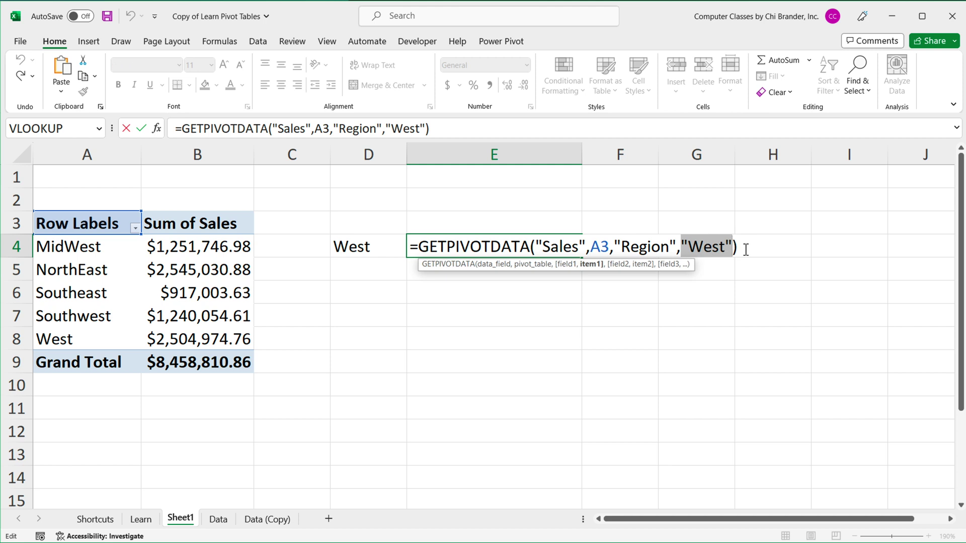
key(BackSpace)
click(395, 246)
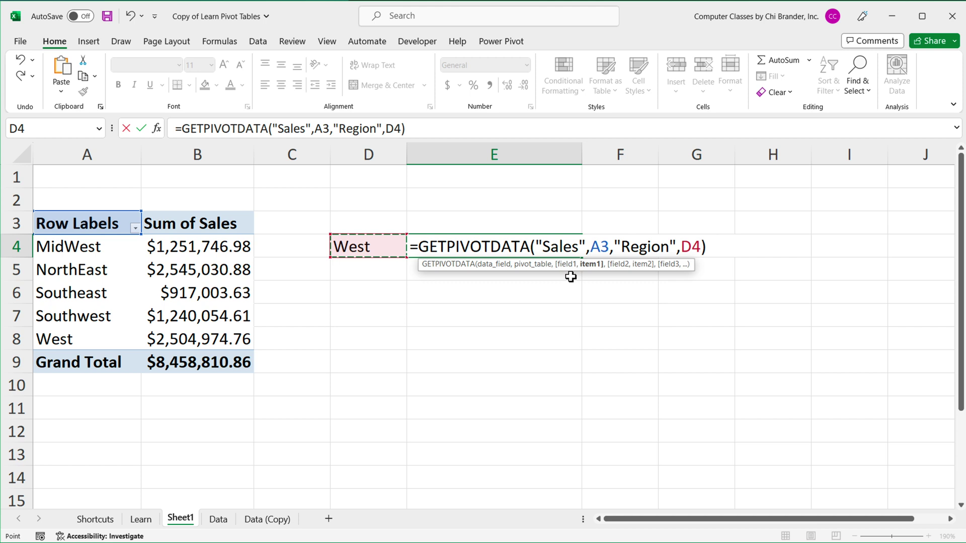
key(Return)
click(508, 247)
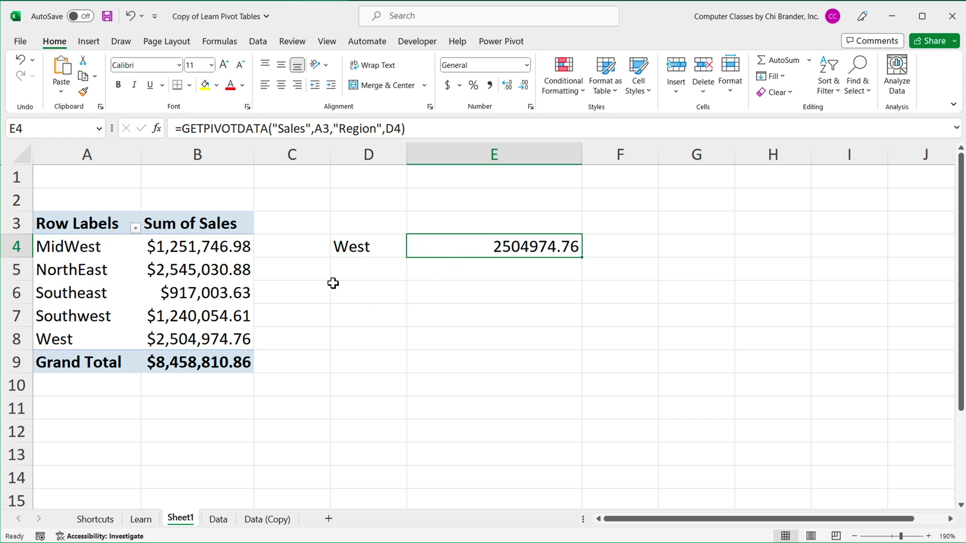
- Copy the five region names from A4:A8 of the pivot table into D4:D8
click(79, 254)
drag(82, 271, 80, 330)
right_click(103, 248)
click(152, 277)
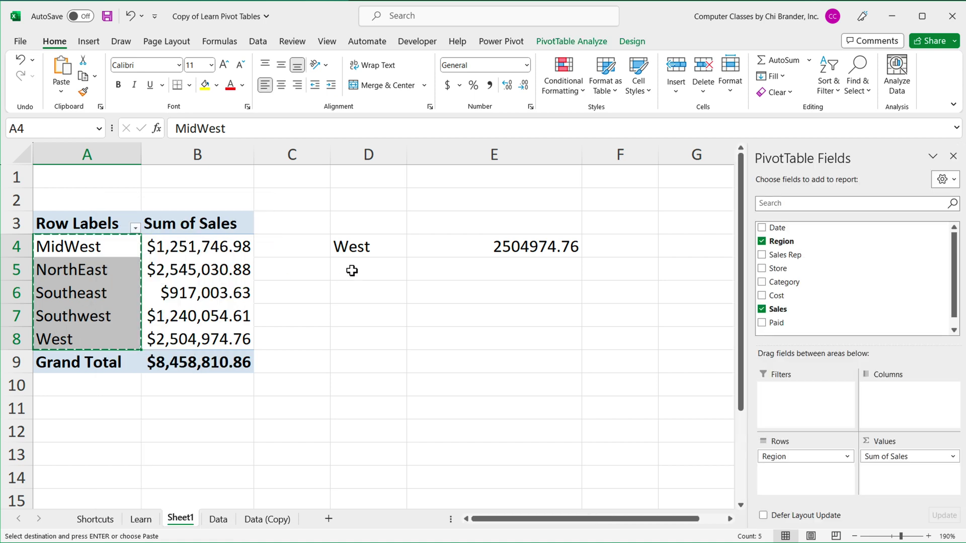
click(355, 254)
right_click(383, 253)
click(434, 343)
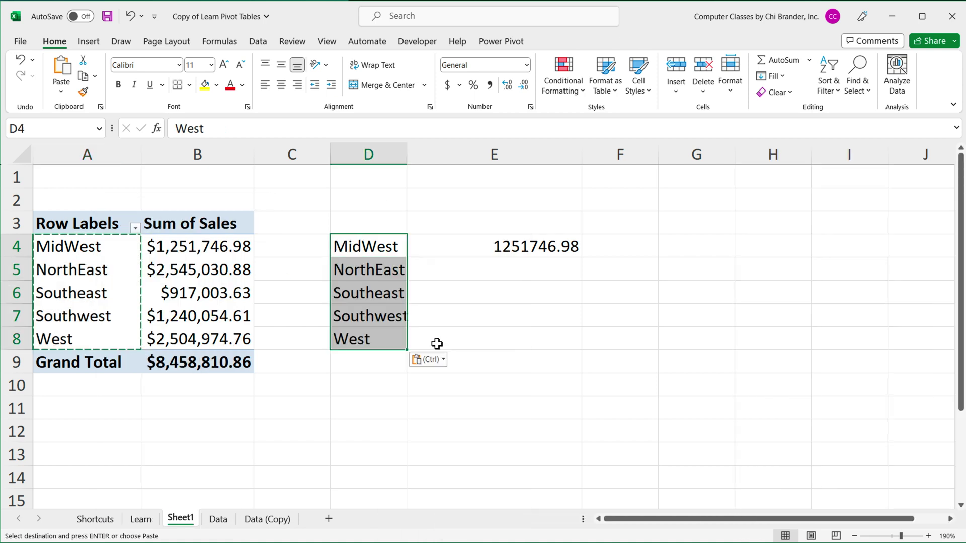
click(364, 252)
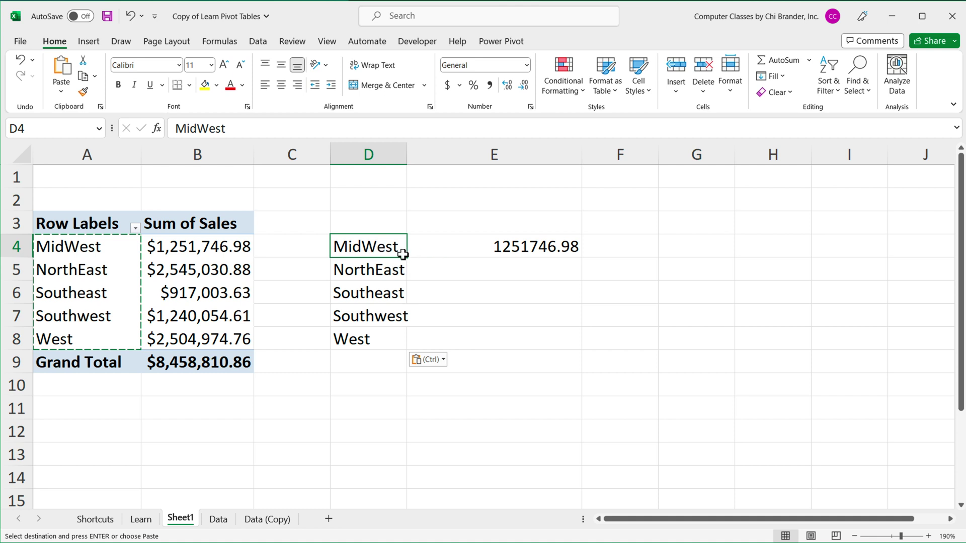
key(Escape)
- Make the pivot table reference in E4 absolute, giving =GETPIVOTDATA("Sales",$A$3,"Region",D4)
double_click(537, 250)
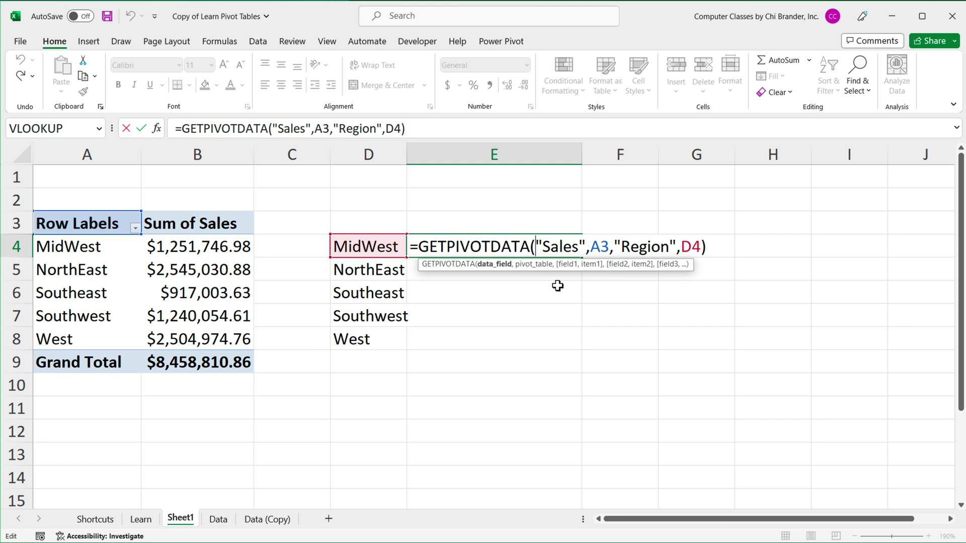
double_click(603, 247)
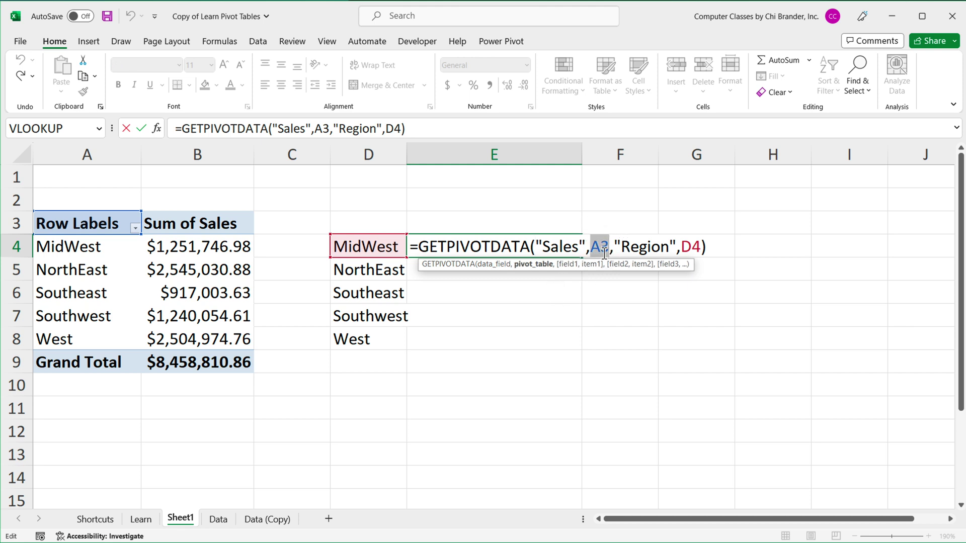
click(598, 249)
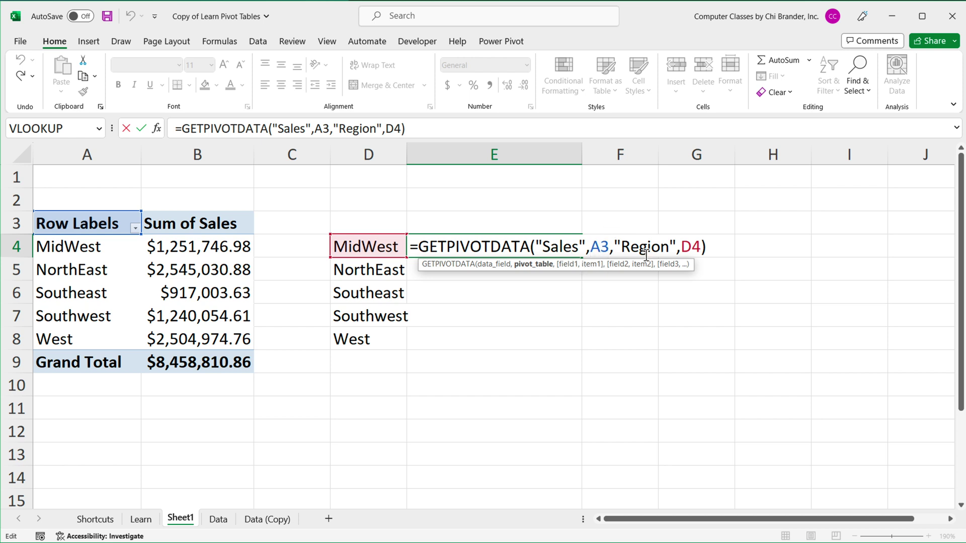
text($A$)
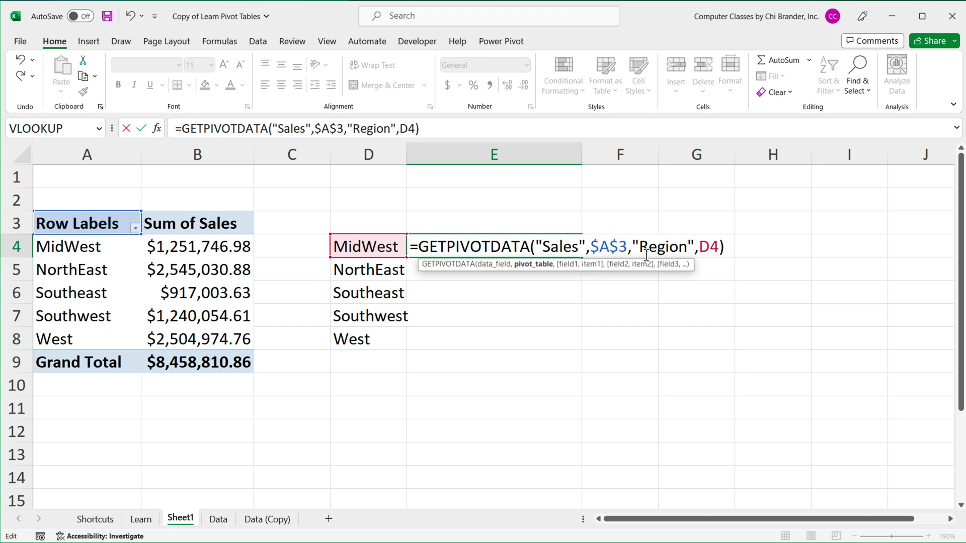
drag(628, 247, 594, 251)
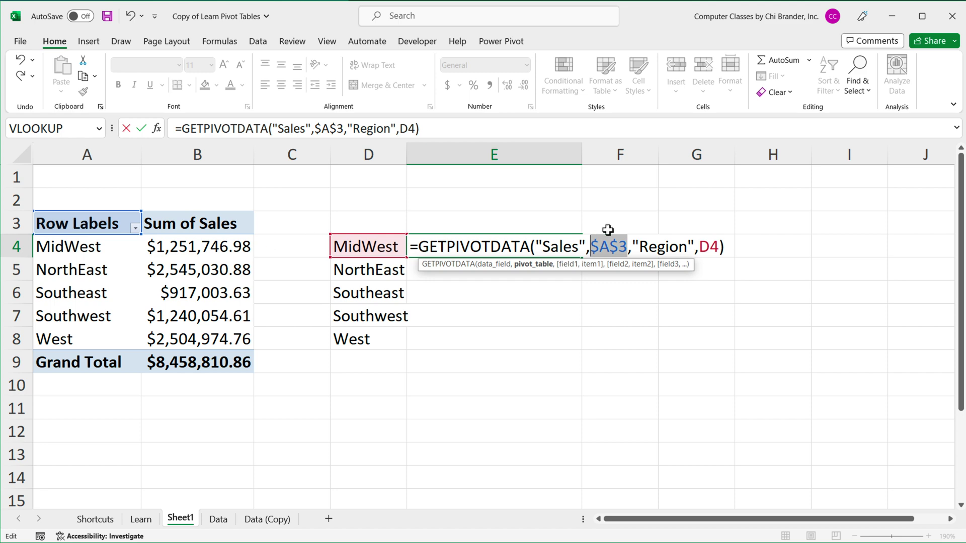
key(Return)
click(533, 237)
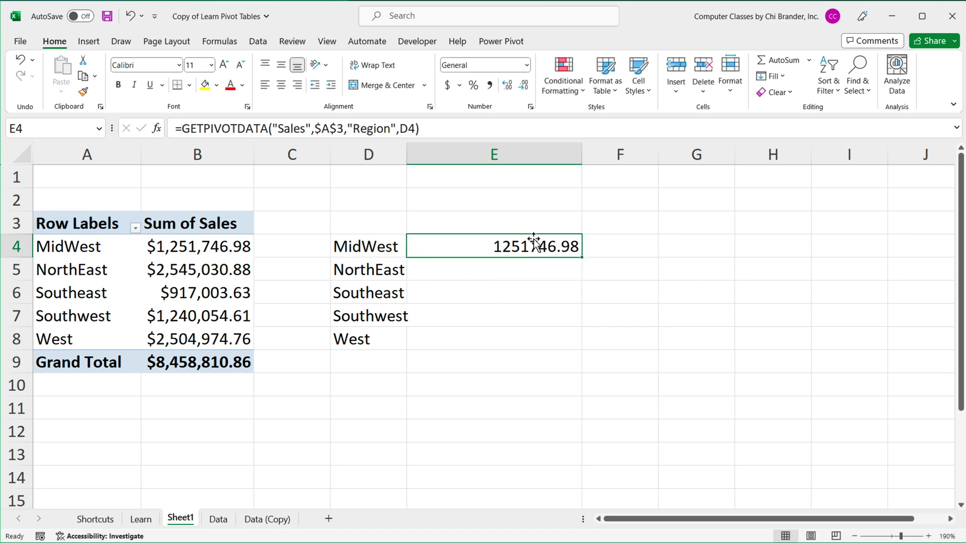
- Fill the E4 formula down to E8 and widen column D to fit the region names
drag(584, 261, 578, 347)
drag(408, 155, 438, 156)
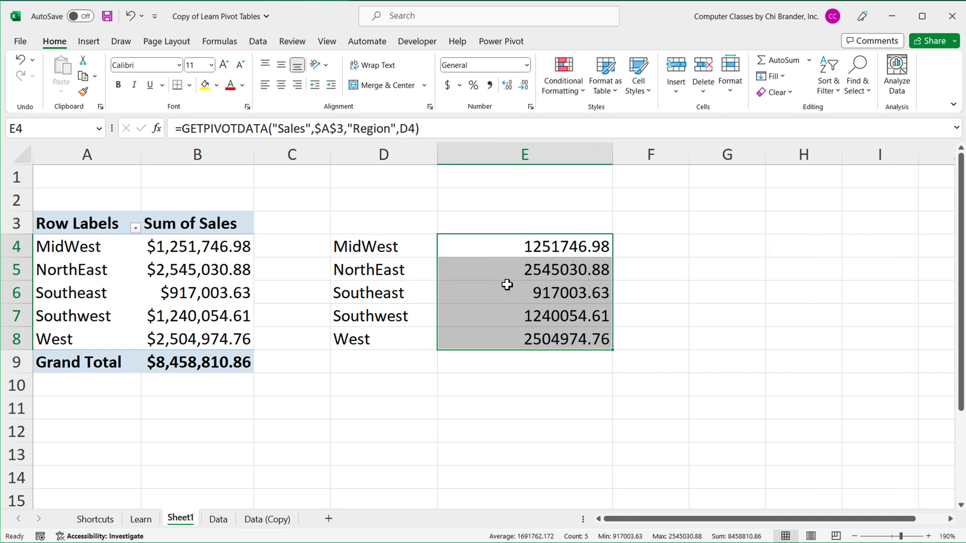
drag(394, 250, 405, 342)
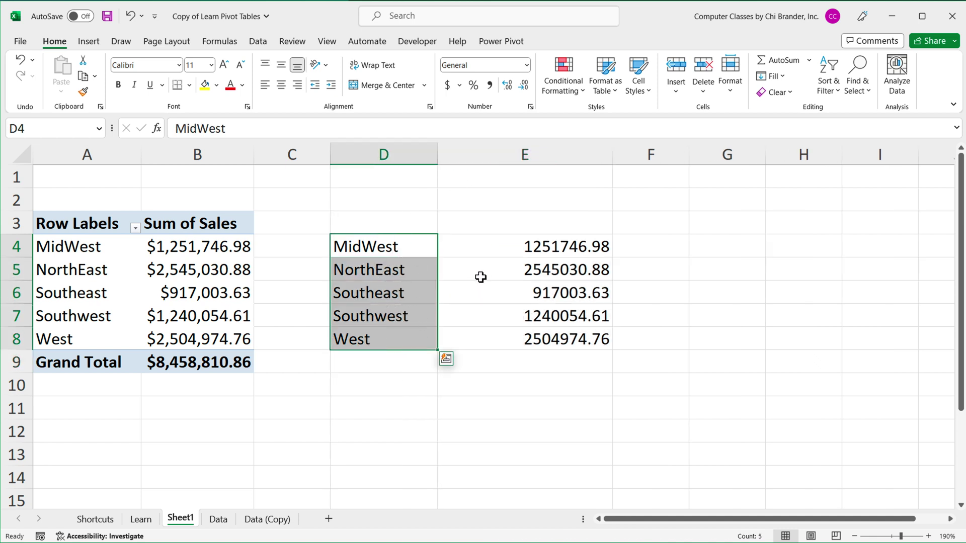
- Examine the Sales, Region and D5 arguments of the formula in E5 and compare them with the pivot table's regions
double_click(532, 274)
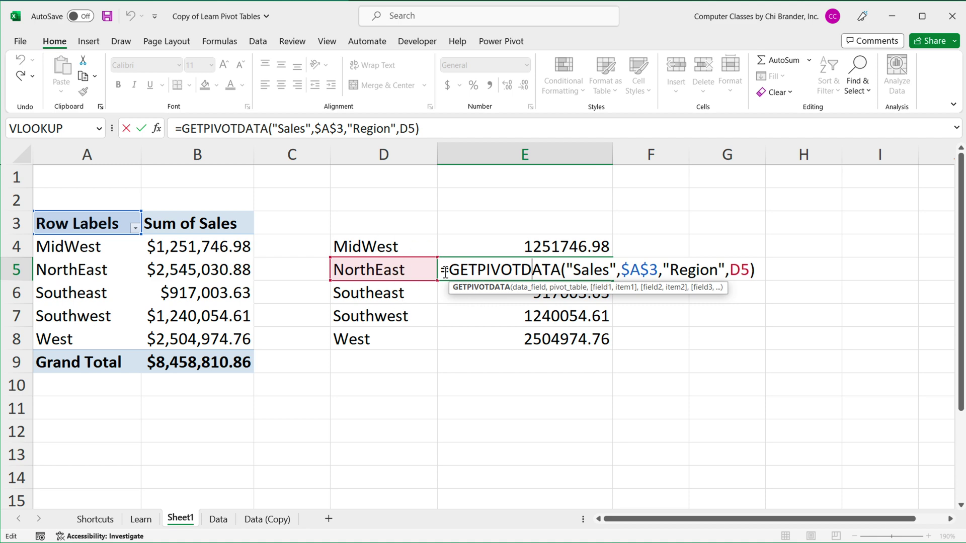
key(Return)
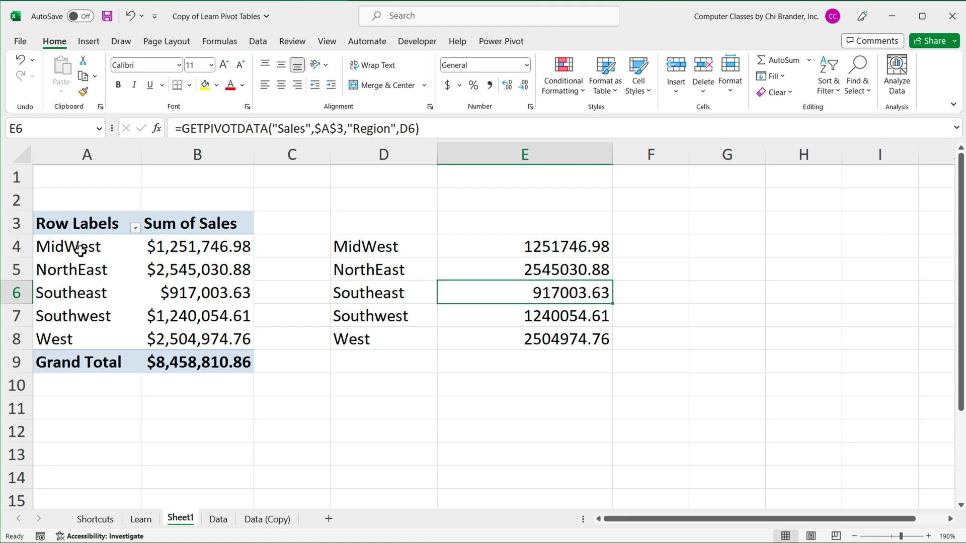
drag(80, 250, 167, 385)
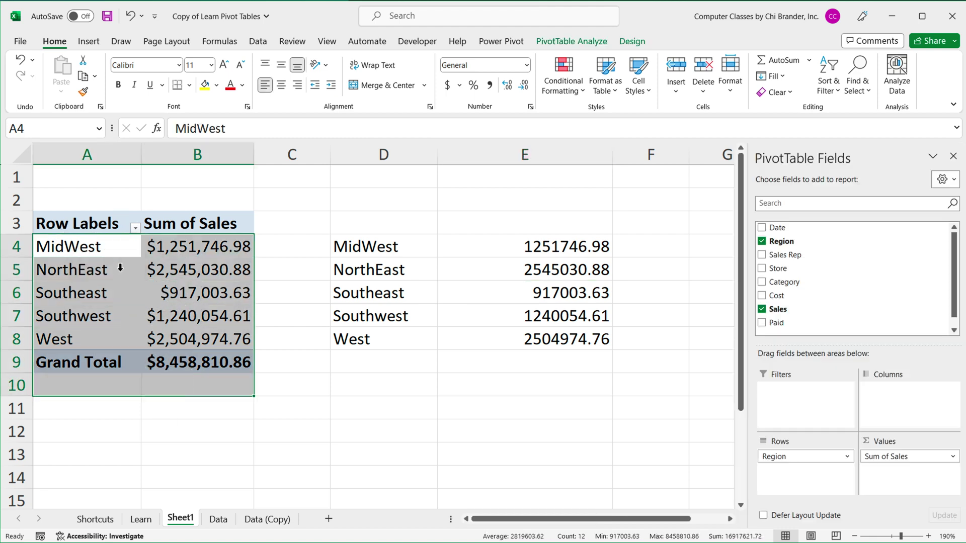
mouse_move(194, 316)
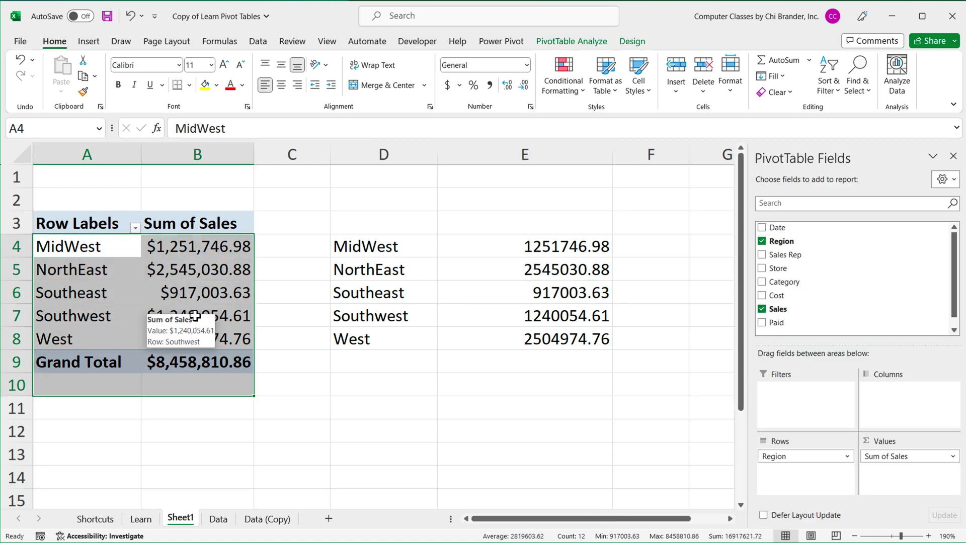
click(536, 274)
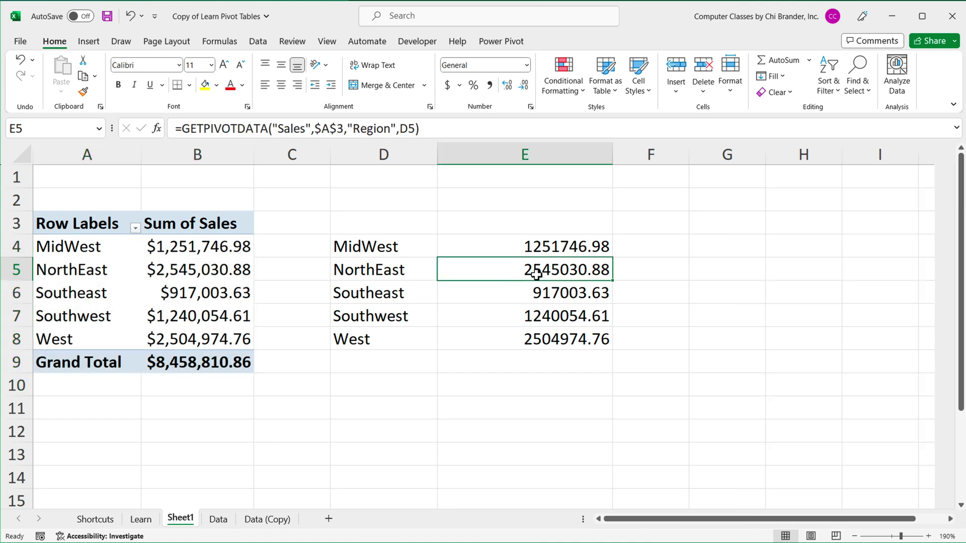
double_click(537, 274)
double_click(574, 268)
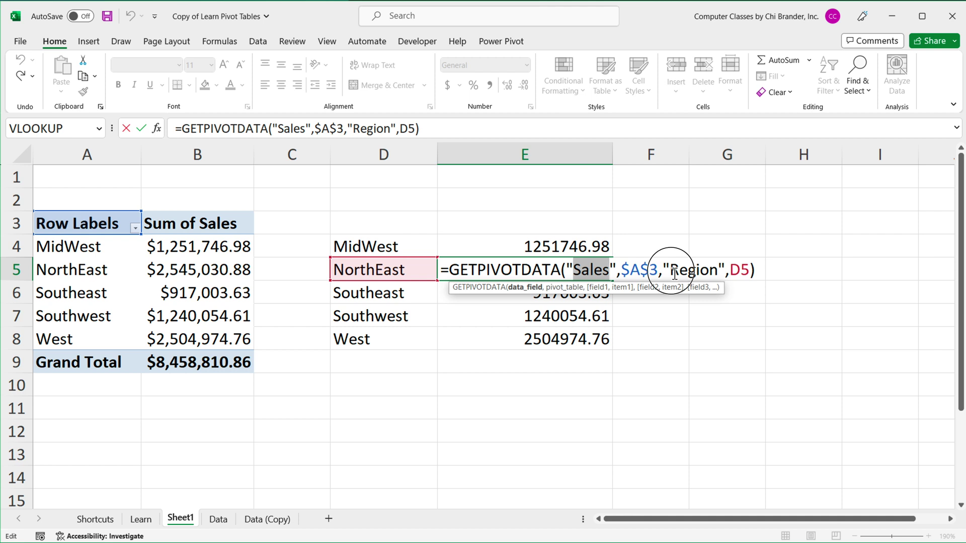
drag(674, 273, 717, 275)
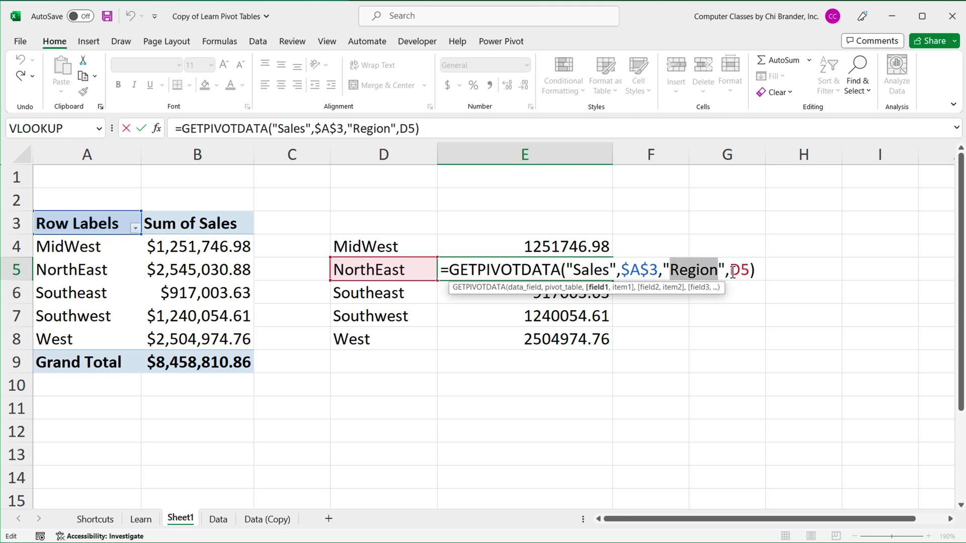
double_click(732, 272)
click(752, 270)
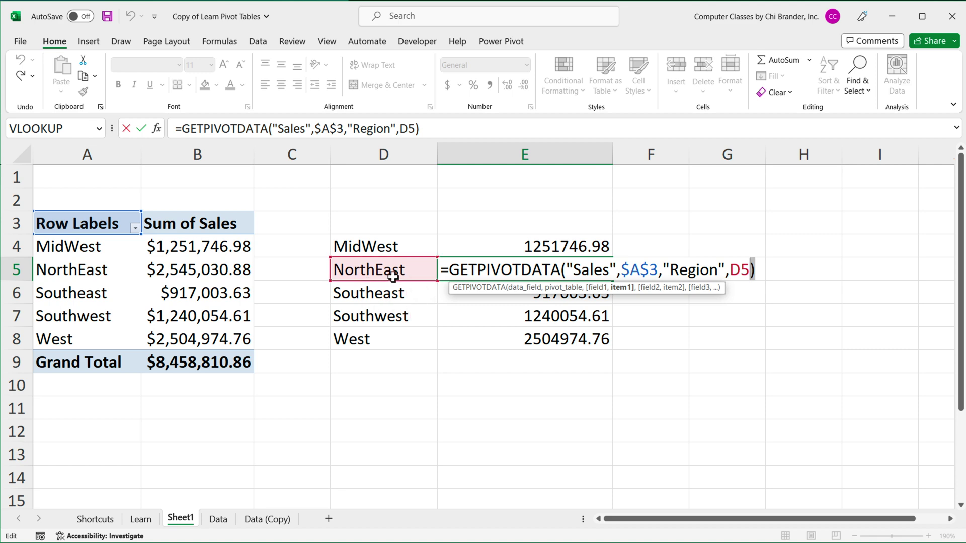
key(Return)
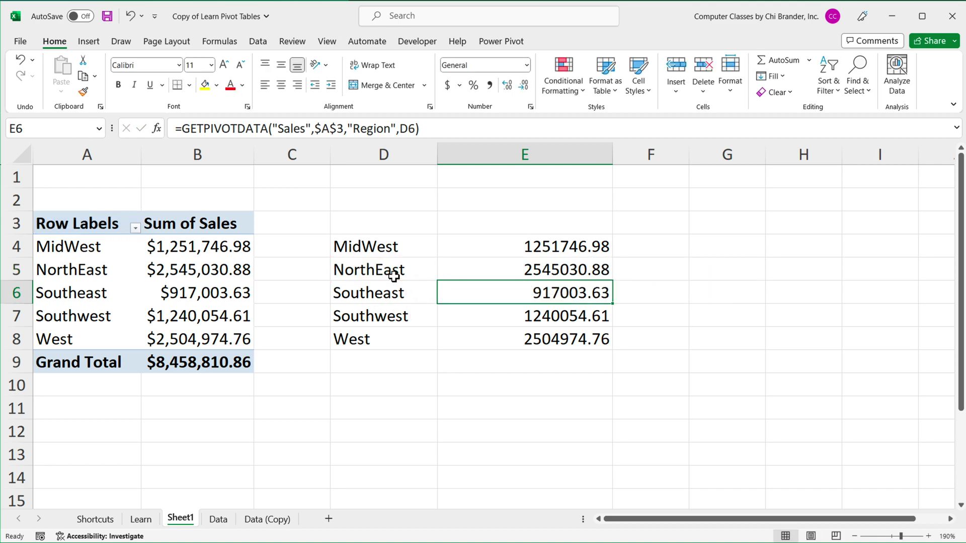
click(90, 247)
drag(89, 248, 92, 339)
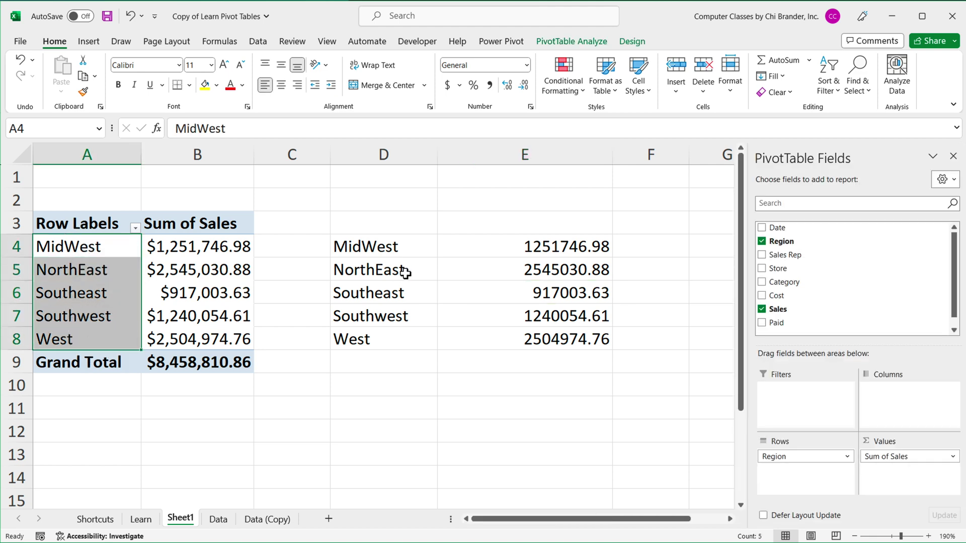
- Delete columns D and E with the region names and their GETPIVOTDATA formulas
click(404, 270)
drag(394, 151, 519, 150)
right_click(520, 150)
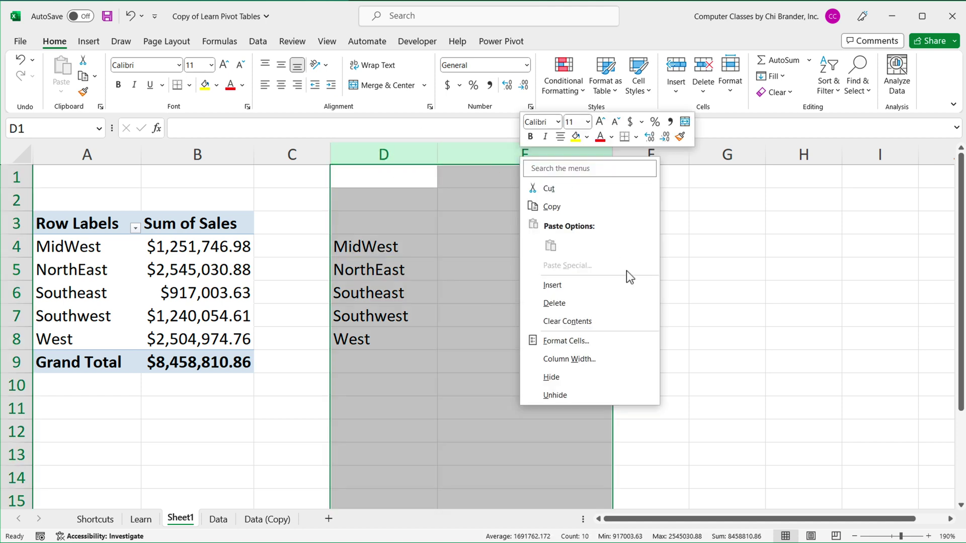
click(572, 298)
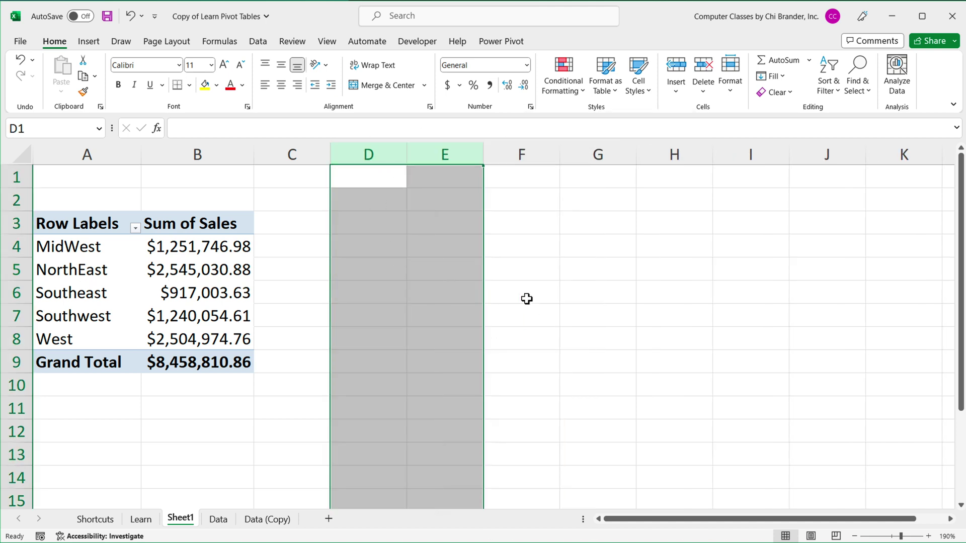
- Rearrange the pivot table with Sales Rep as rows and Region as columns, and reduce the sheet zoom to 130%
click(196, 271)
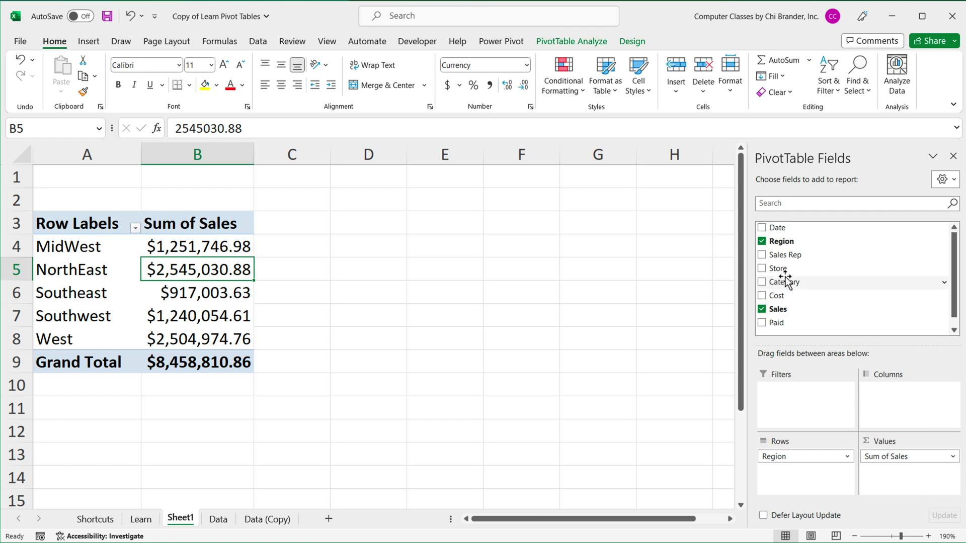
drag(792, 259, 921, 400)
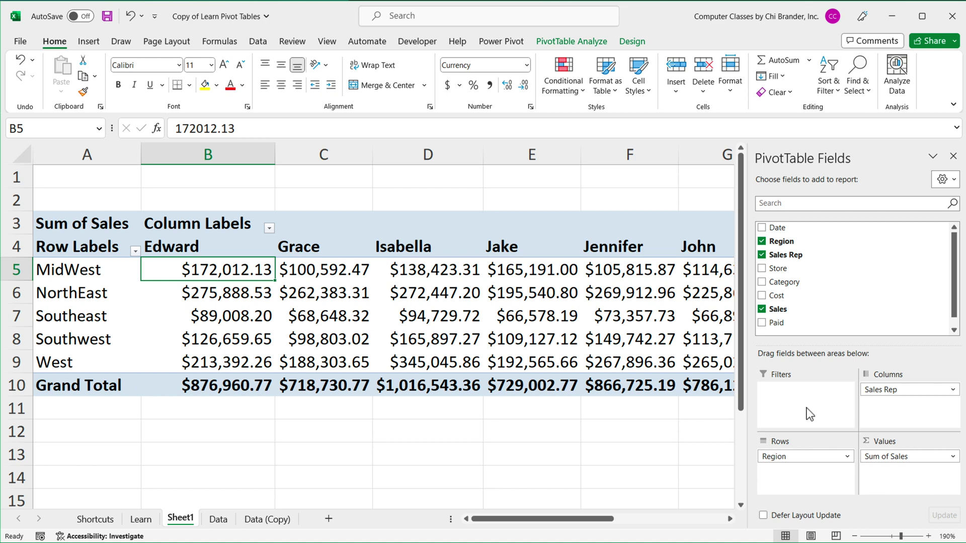
mouse_move(881, 392)
mouse_down()
mouse_move(825, 483)
mouse_move(815, 476)
mouse_move(901, 418)
mouse_move(895, 398)
mouse_up()
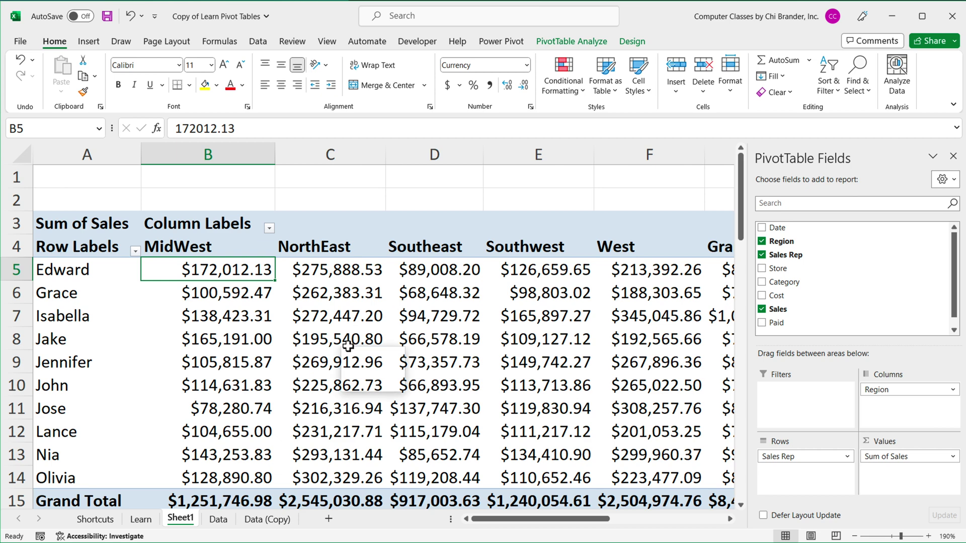
scroll(348, 346, down, 4)
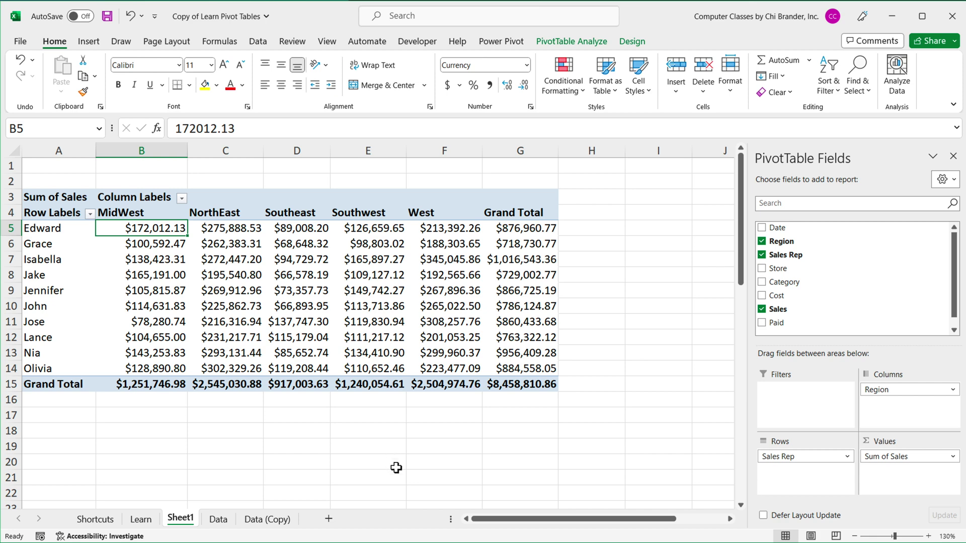
click(299, 467)
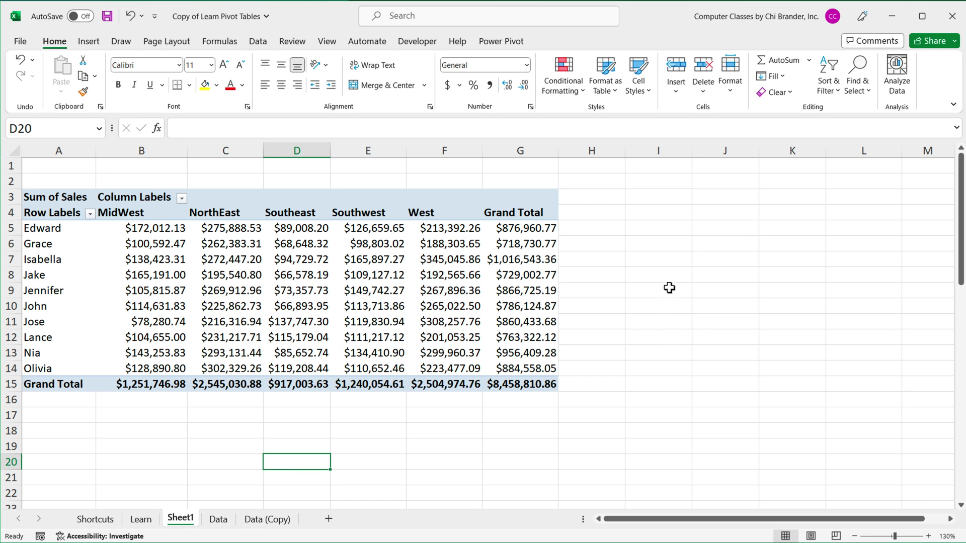
- Enter the formula =GETPIVOTDATA("Sales",$A$3,"Region","West") in cell I6
click(656, 247)
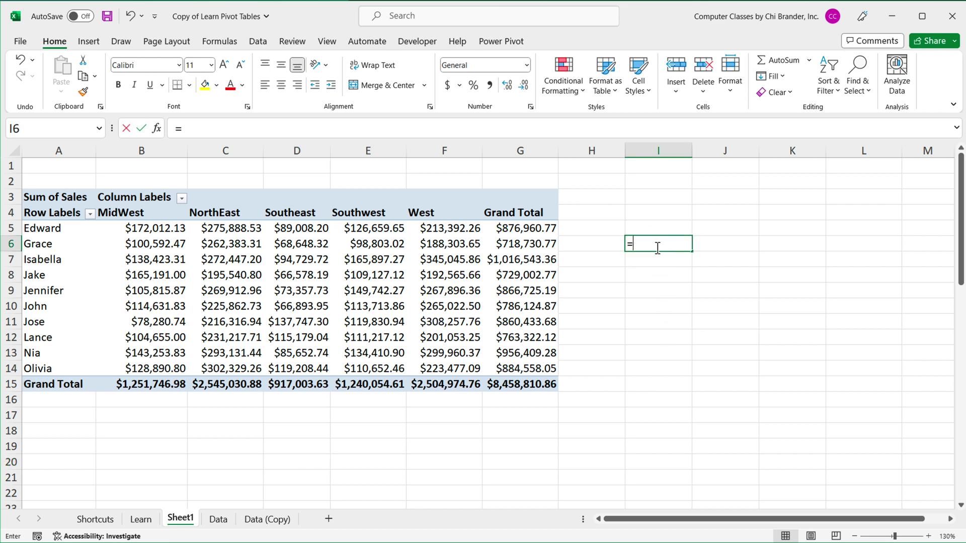
text(=GET)
key(Tab)
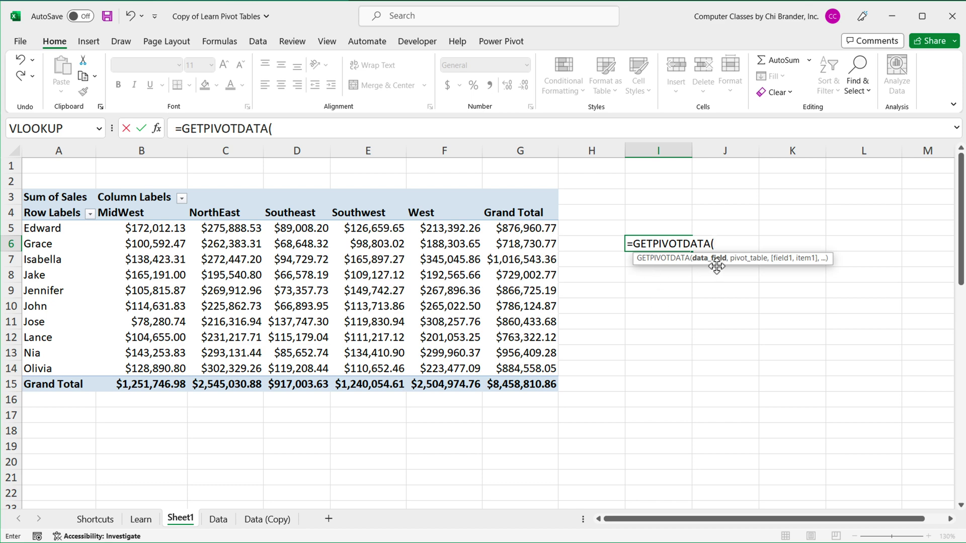
text("Sales",)
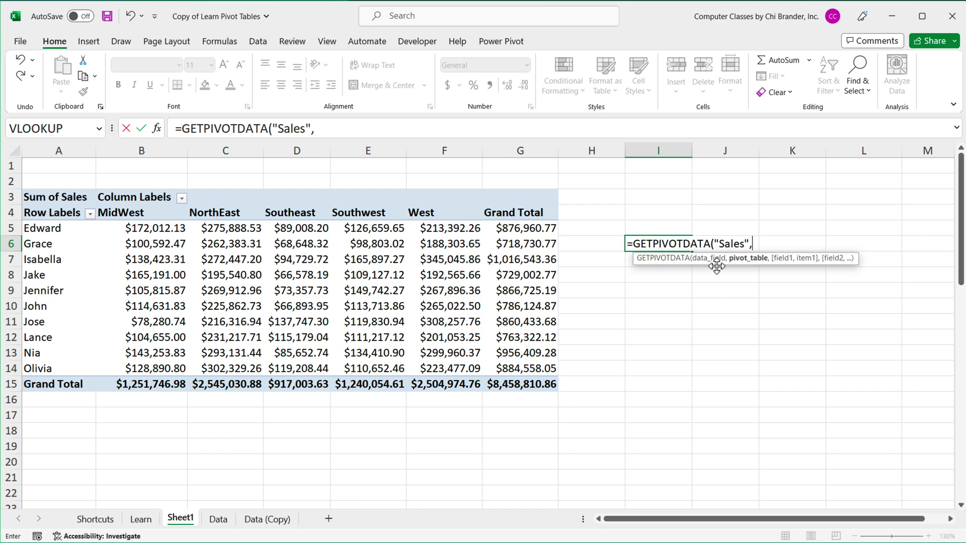
click(53, 202)
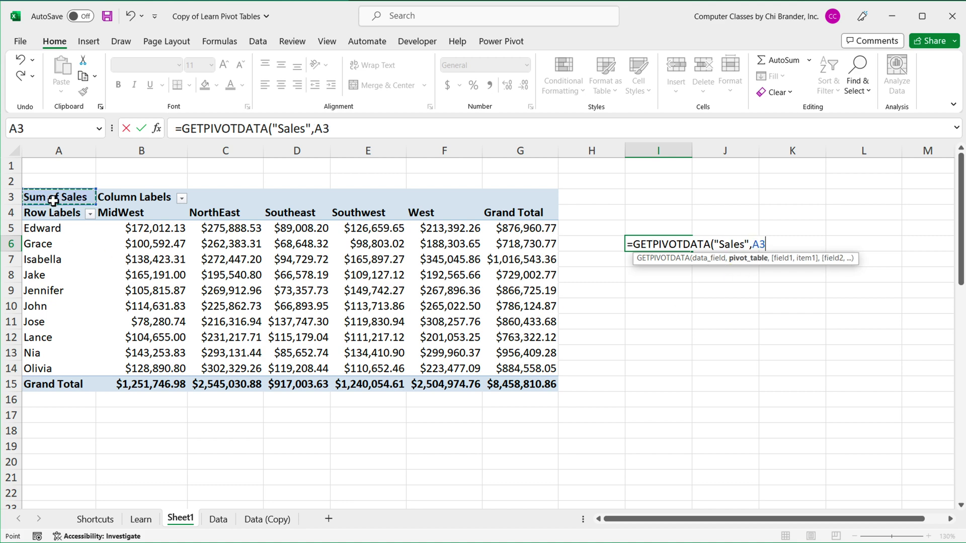
click(757, 245)
text($A$3,)
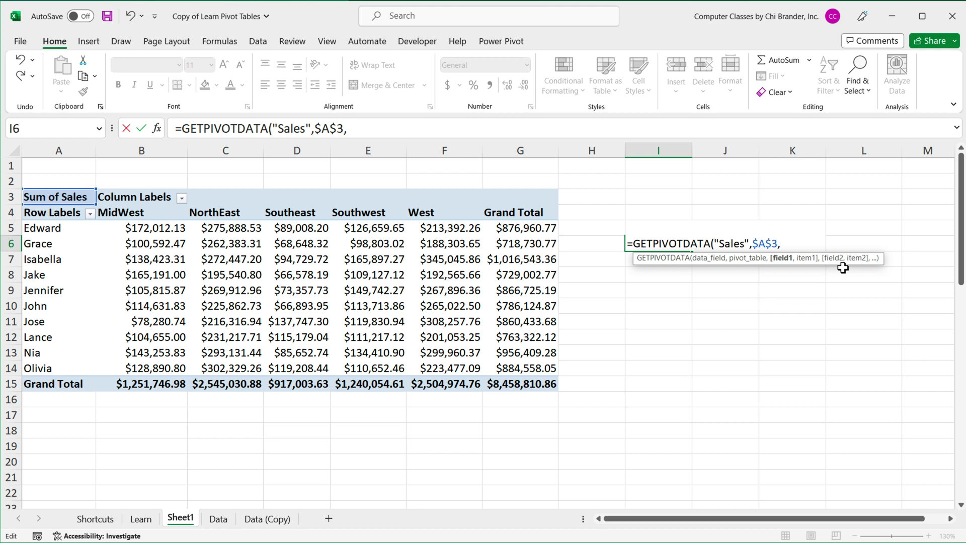
text("Region",)
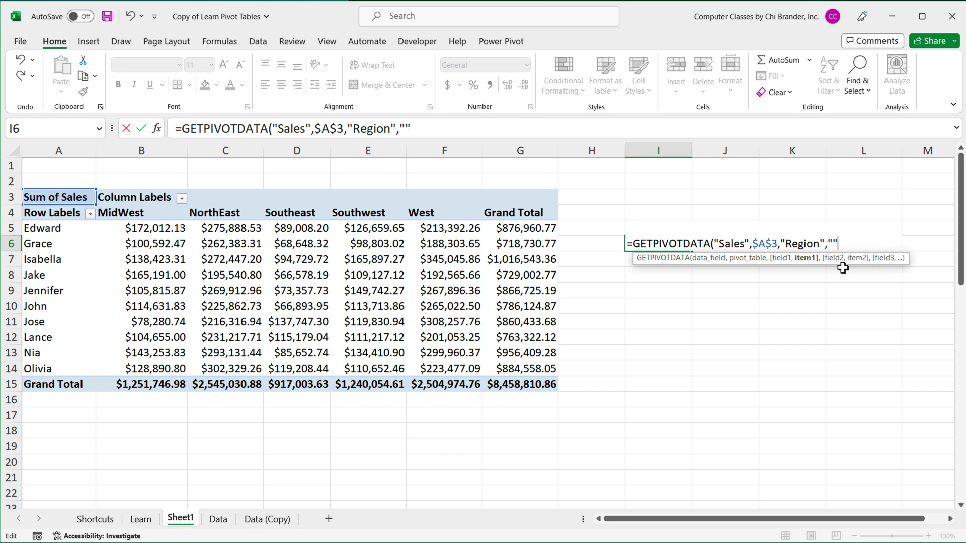
text("West"))
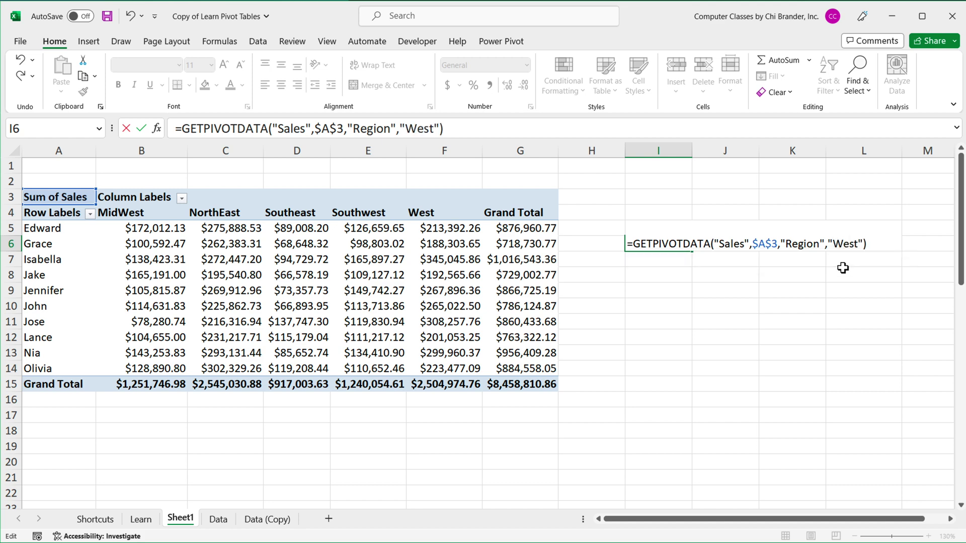
key(Return)
- Compare I6 with the West grand total in the pivot table, then apply the Accounting format to I6 and widen column I
click(676, 245)
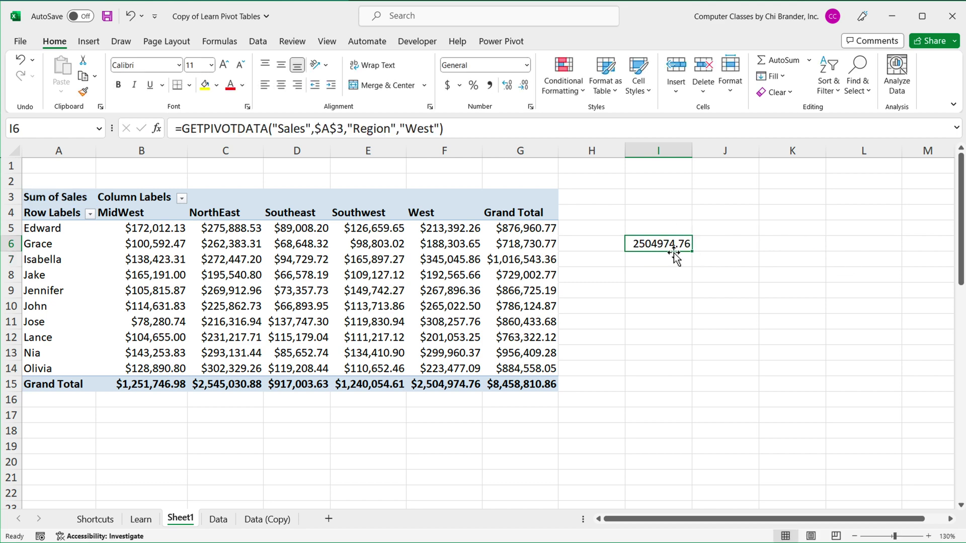
click(443, 387)
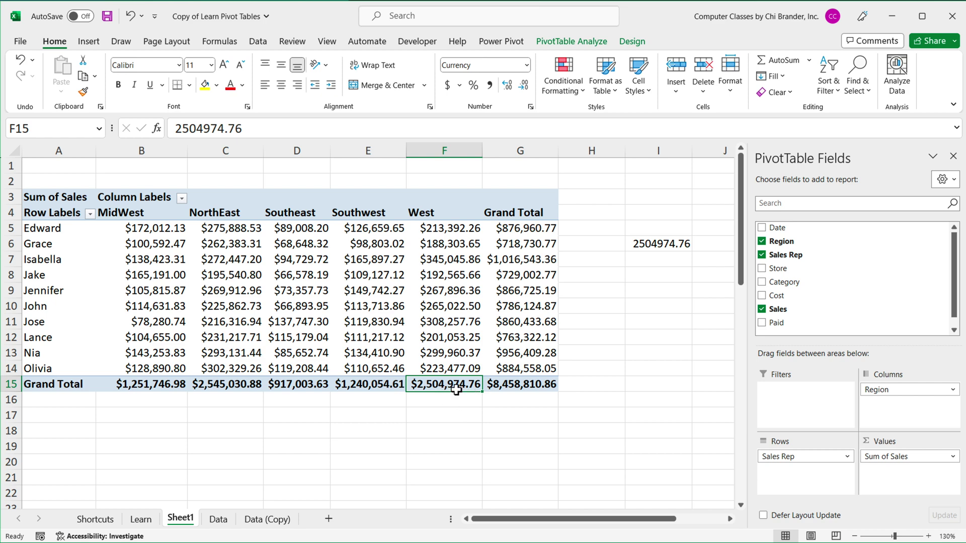
click(656, 244)
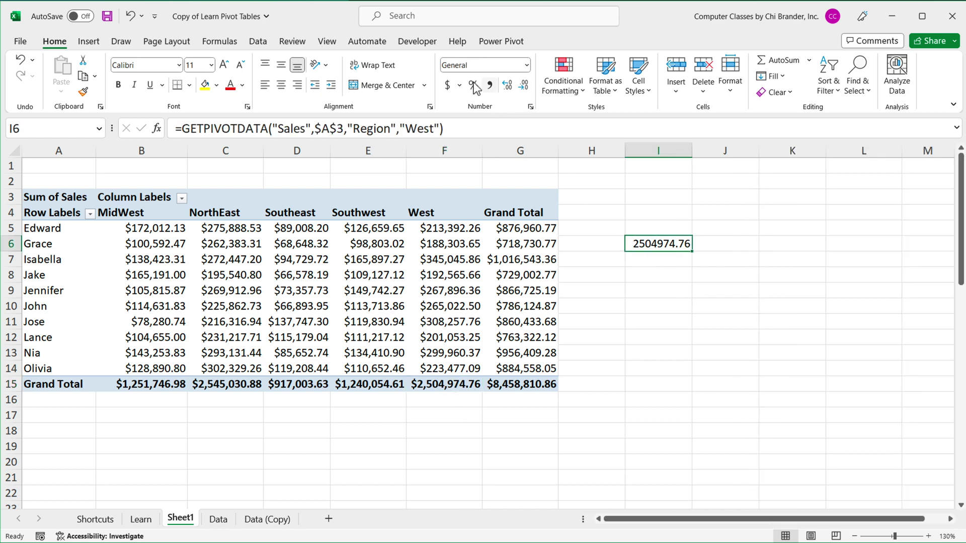
click(448, 86)
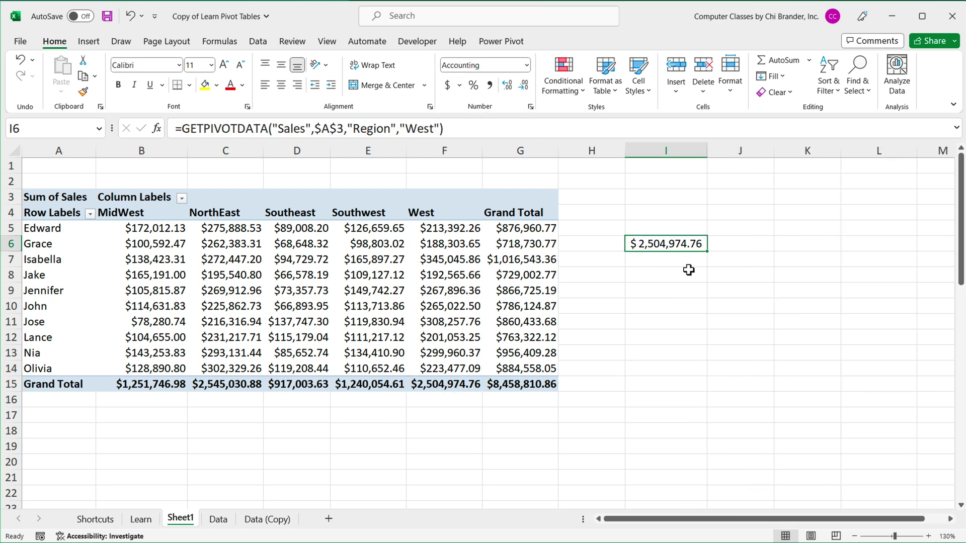
drag(692, 147, 716, 147)
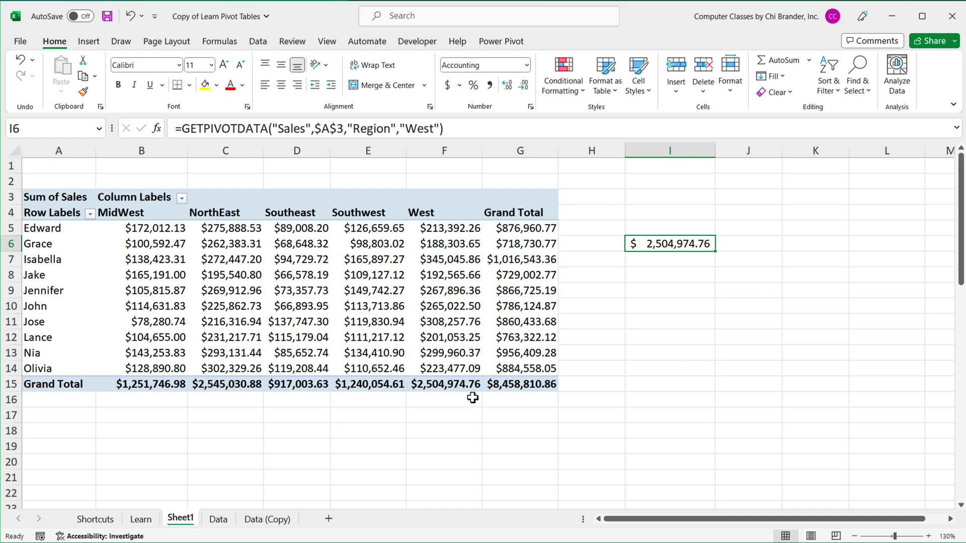
click(63, 250)
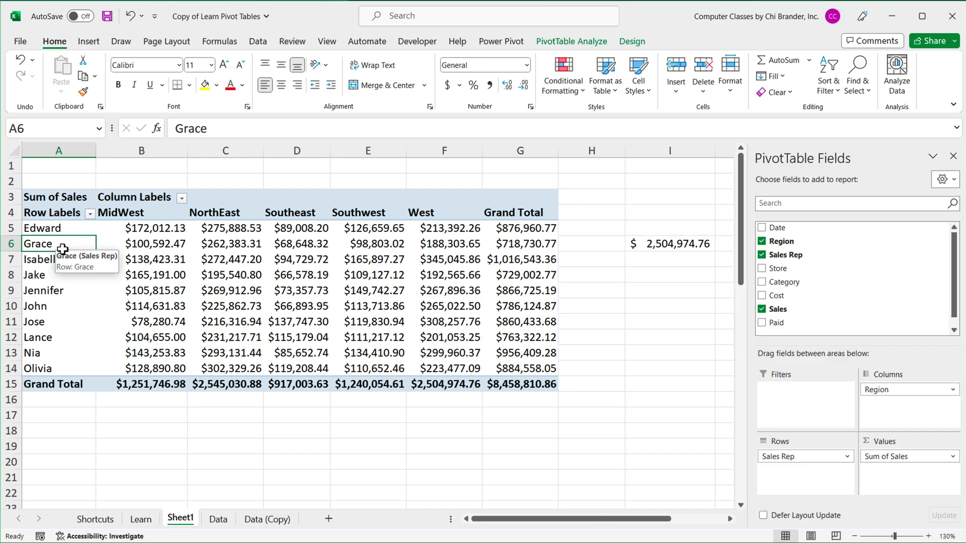
double_click(697, 245)
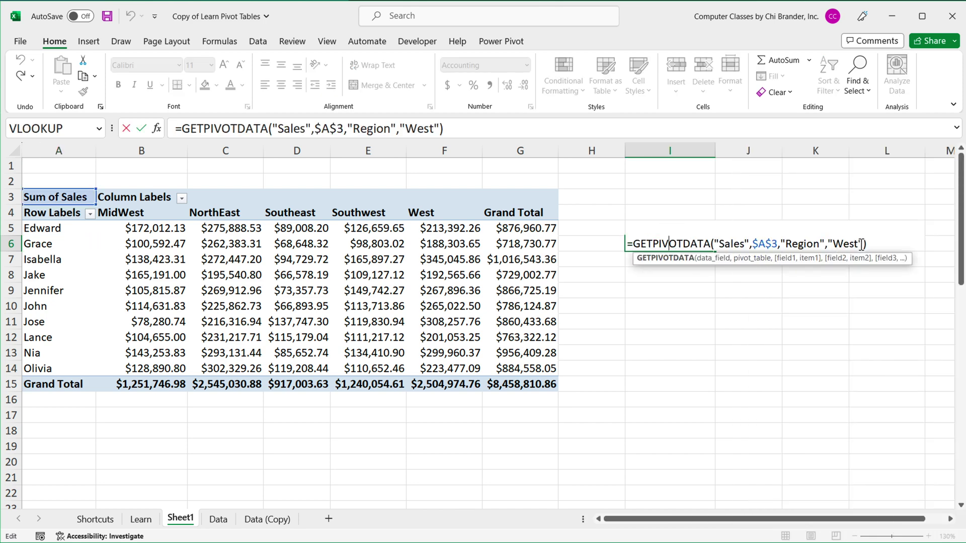
click(865, 244)
text(,)
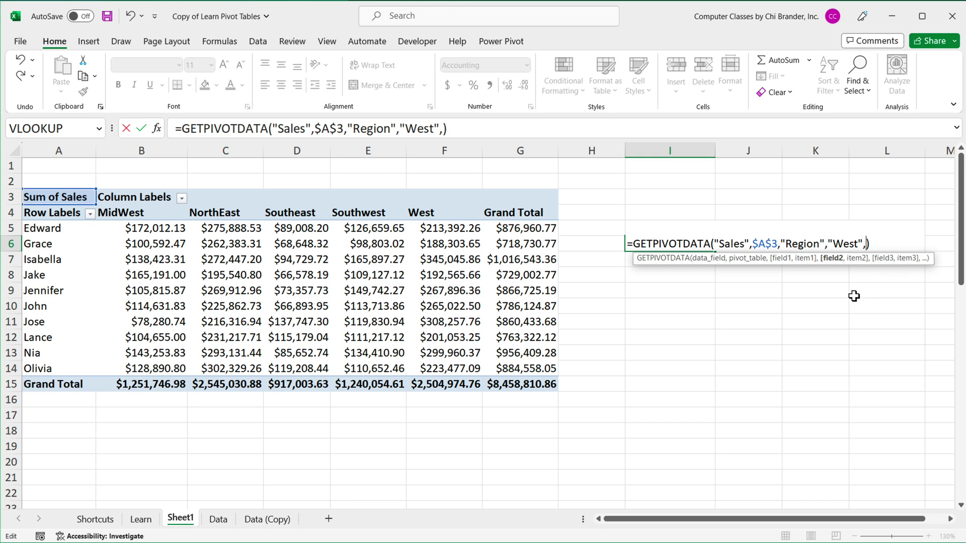
key(Escape)
- Extend the GETPIVOTDATA formula in I6 with a second field, "Sales Rep", and the name of the sales rep listed in A6
click(369, 274)
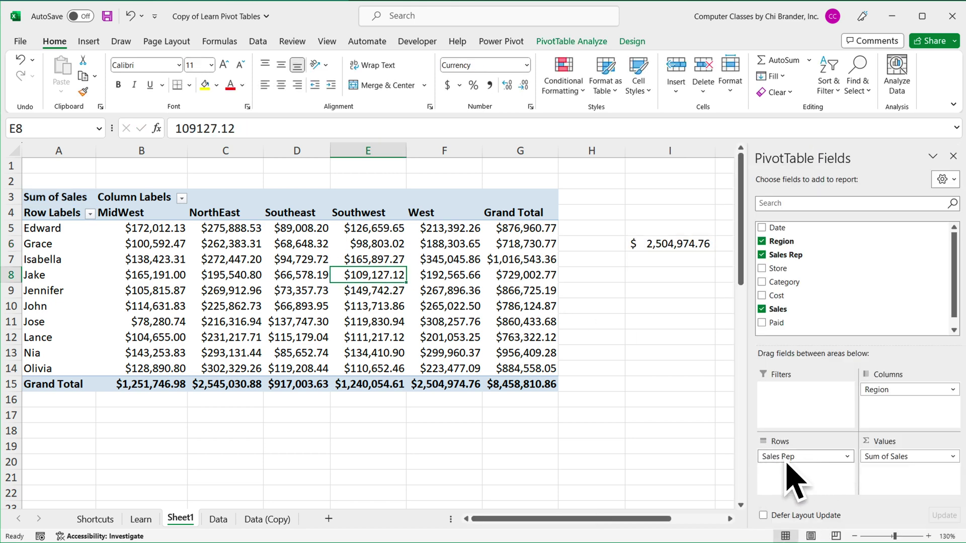
click(646, 289)
double_click(649, 243)
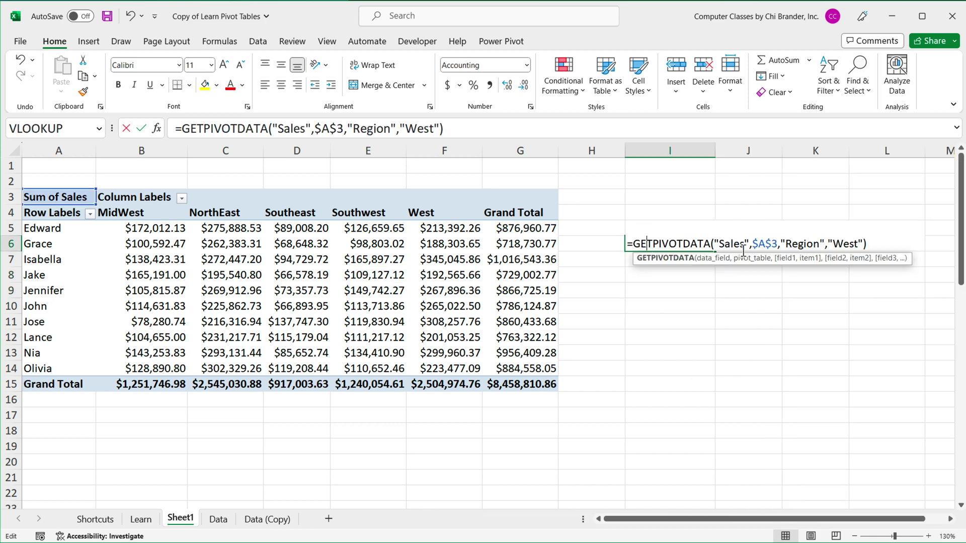
click(864, 243)
text(,:")
key(BackSpace)
key(BackSpace)
text(")
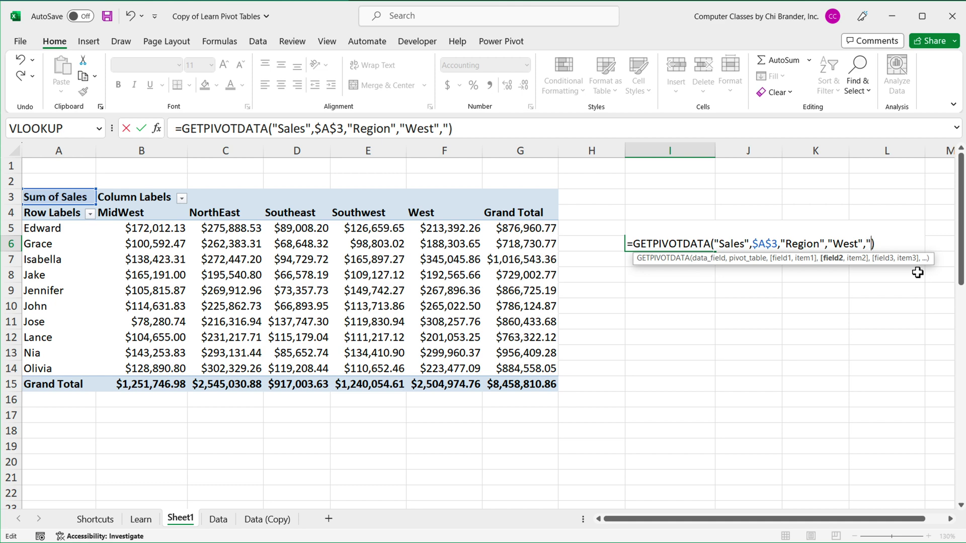
text(Sales Rep)
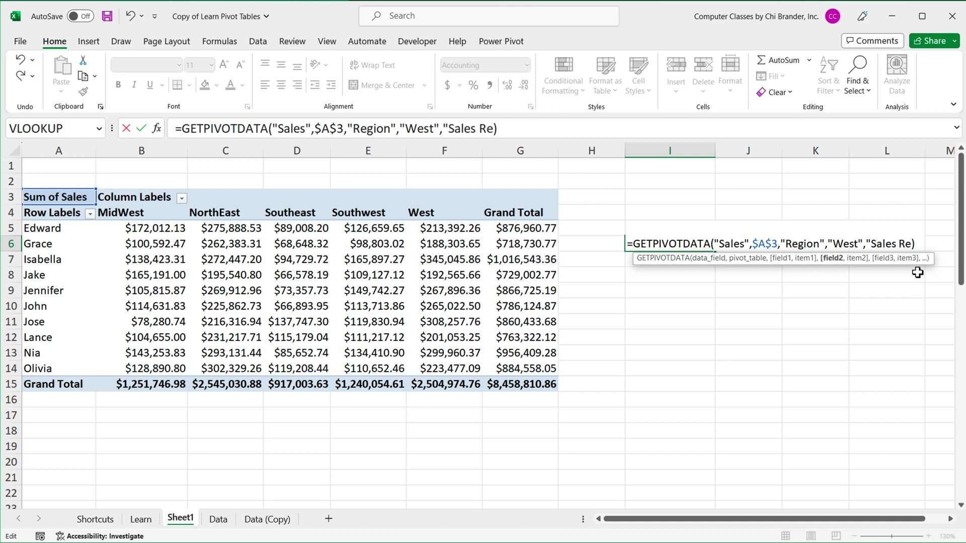
text(",)
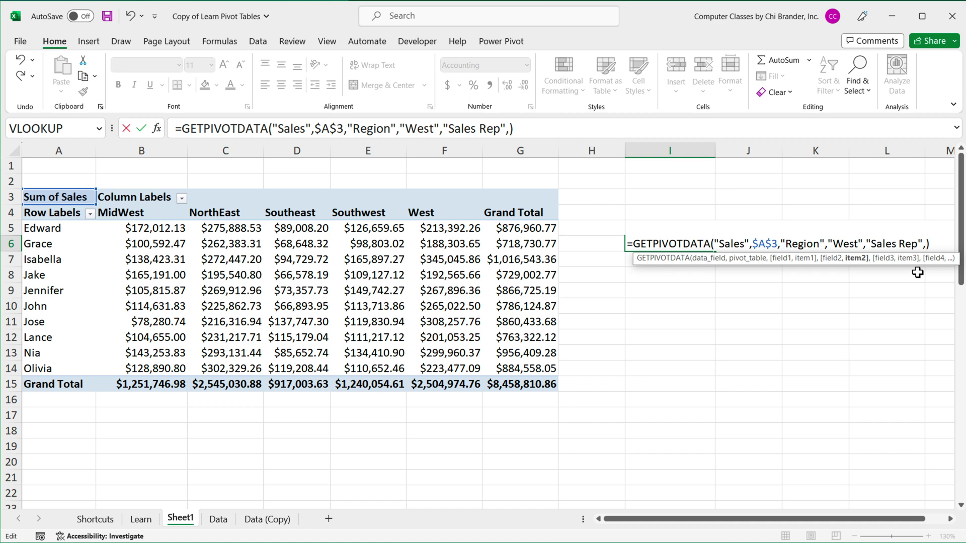
text(""Grace)
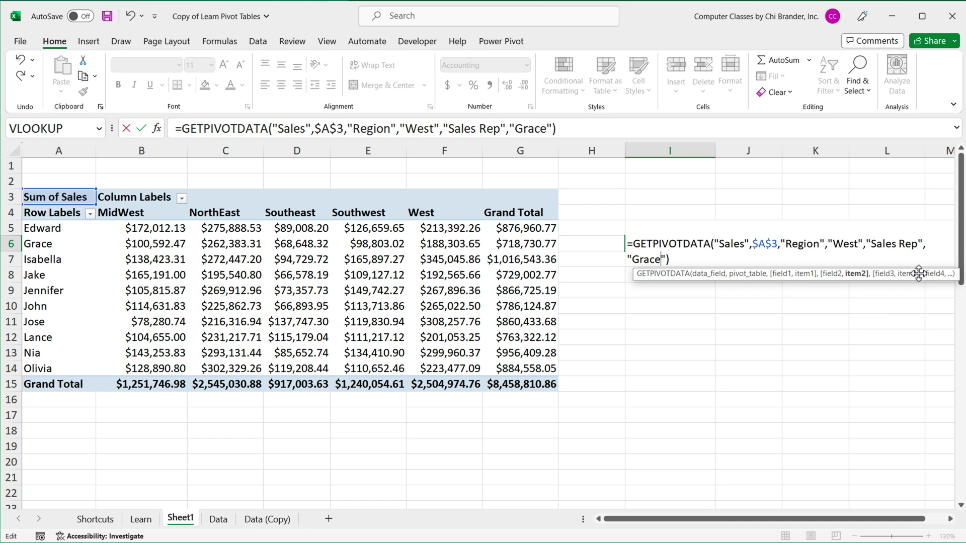
key(Return)
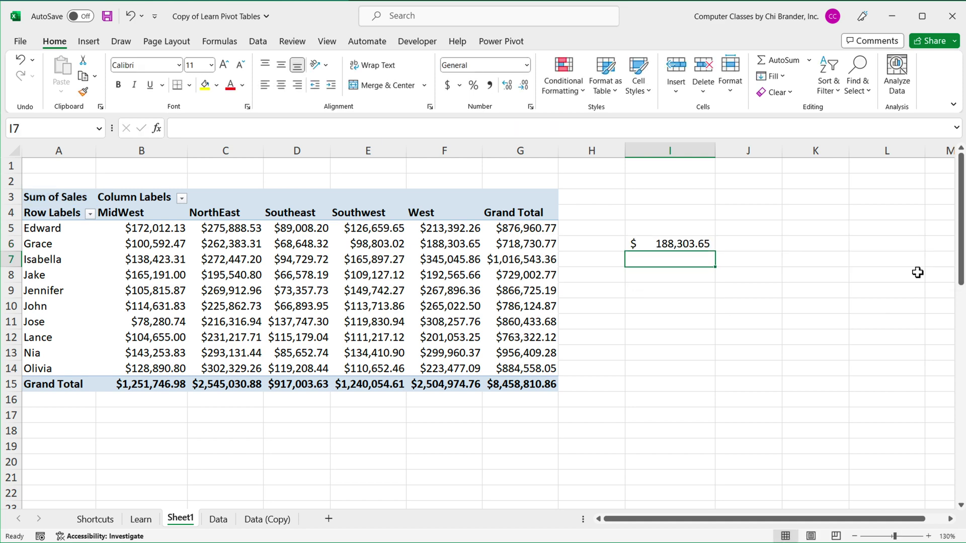
- Review the arguments of the formula in I6, then move Region from the pivot table's columns to its rows, above Sales Rep
ctrl+scroll(689, 234, down, 1)
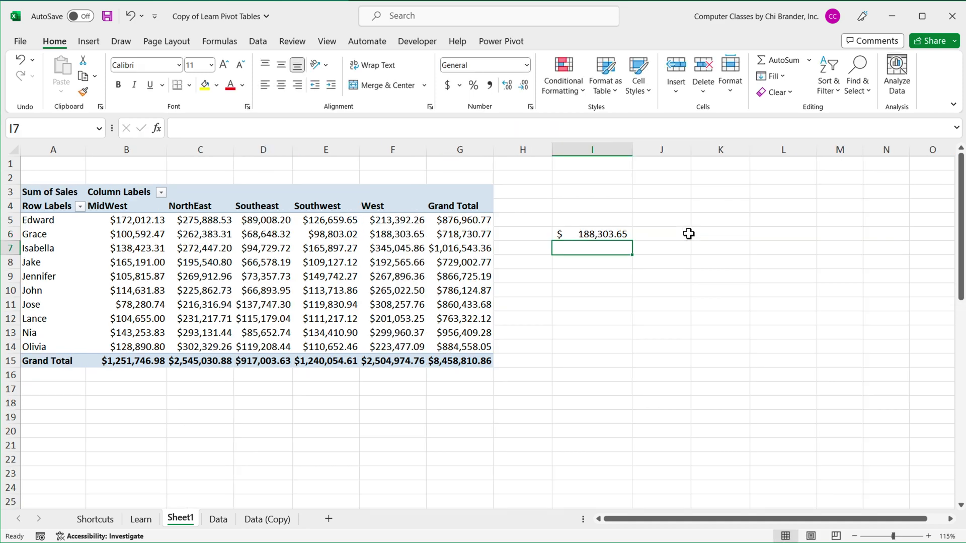
click(591, 235)
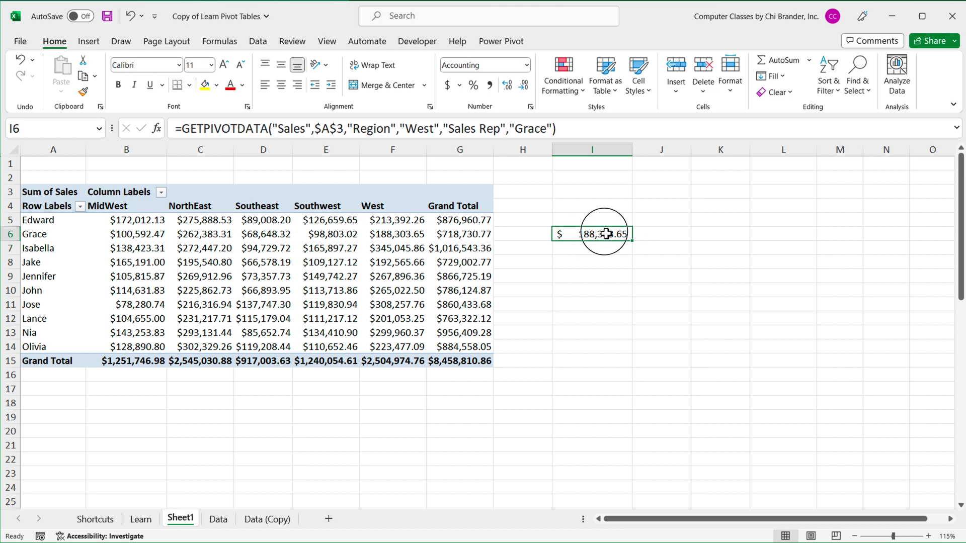
double_click(603, 234)
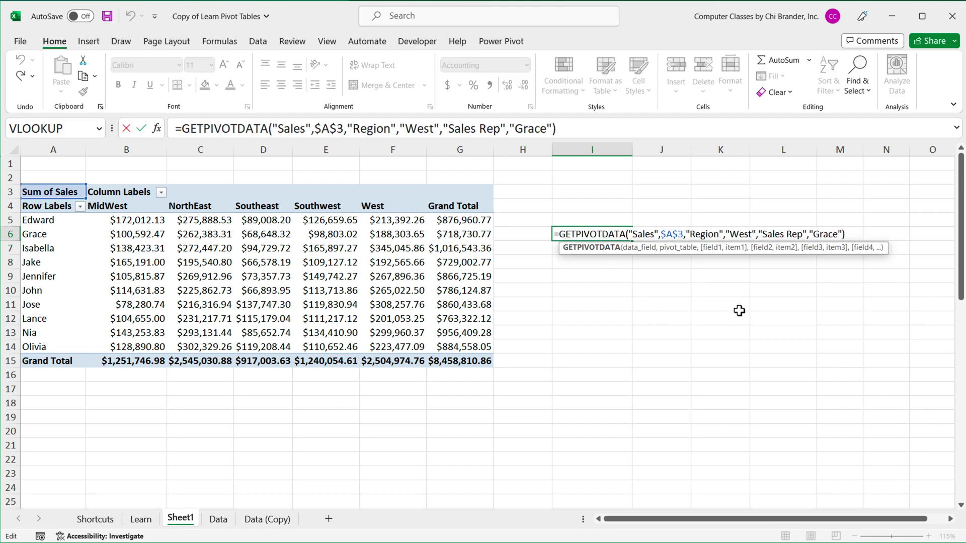
key(Escape)
click(284, 282)
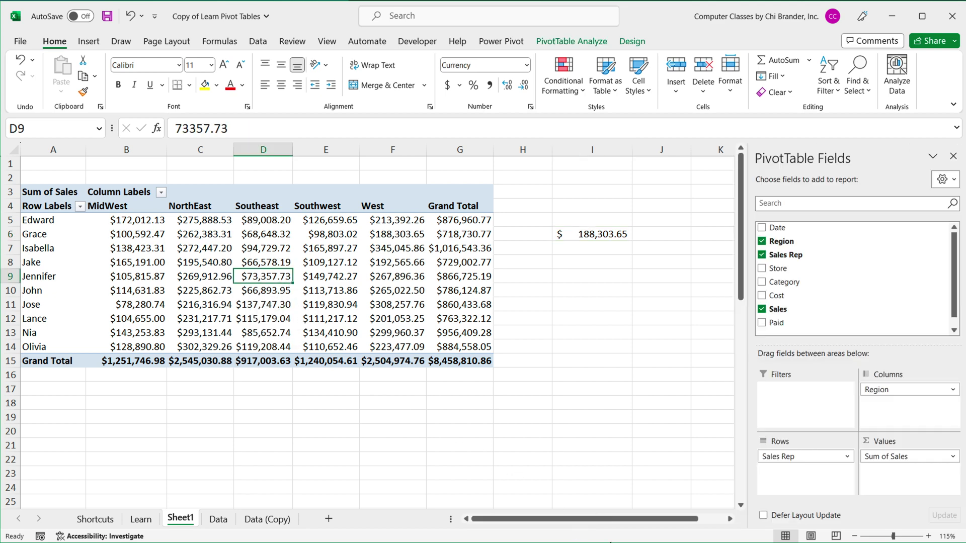
drag(881, 394, 795, 459)
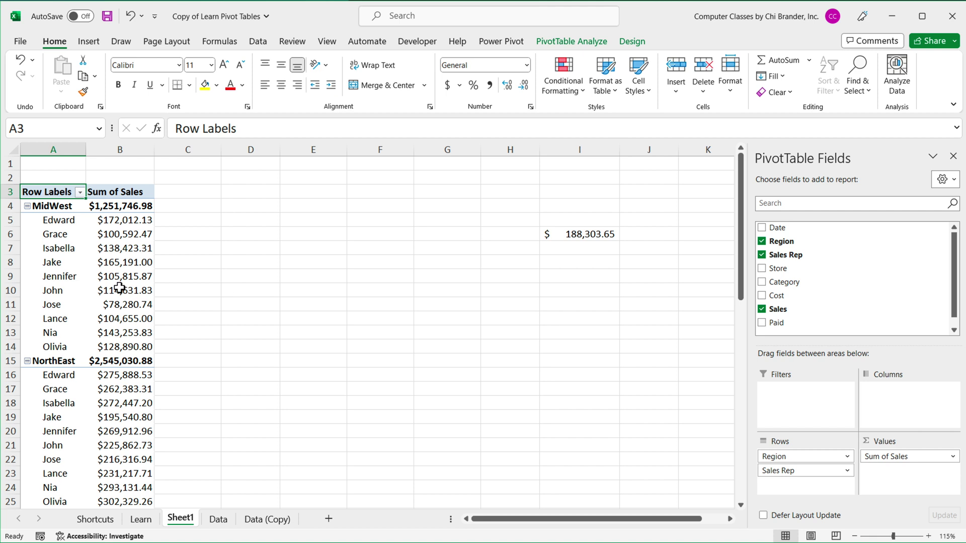
double_click(599, 239)
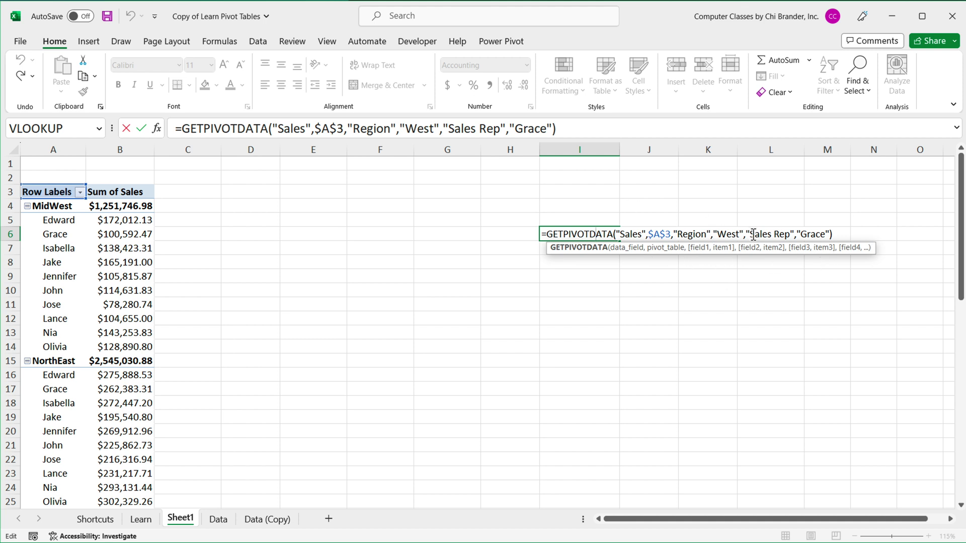
double_click(723, 234)
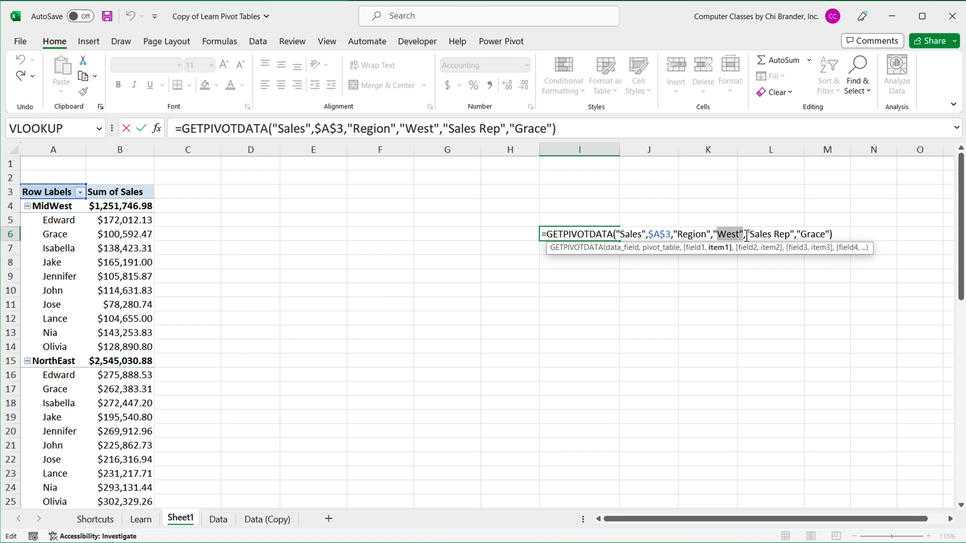
key(Return)
- Enter West in H6 and the sales rep's name used in the formula in G6
click(503, 239)
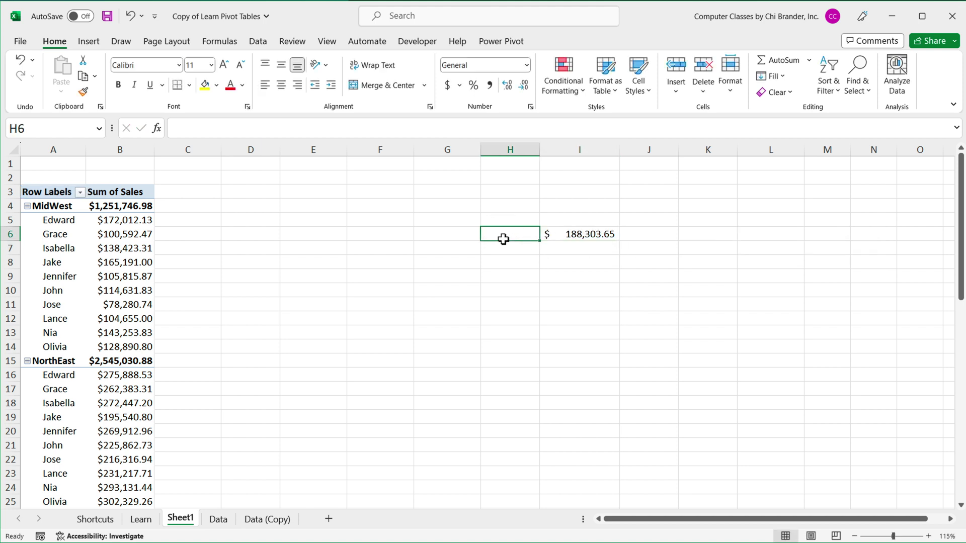
text(West)
key(Left)
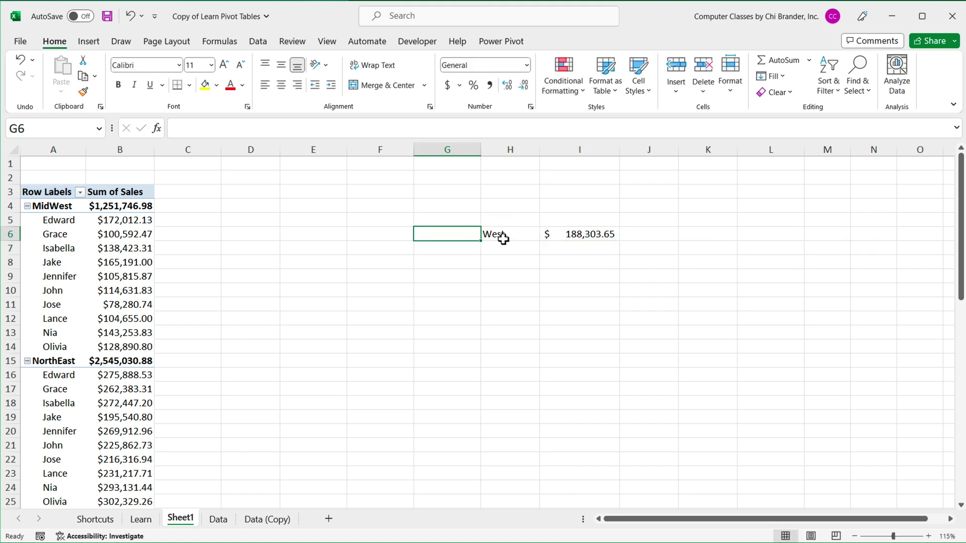
text(Grace)
key(Return)
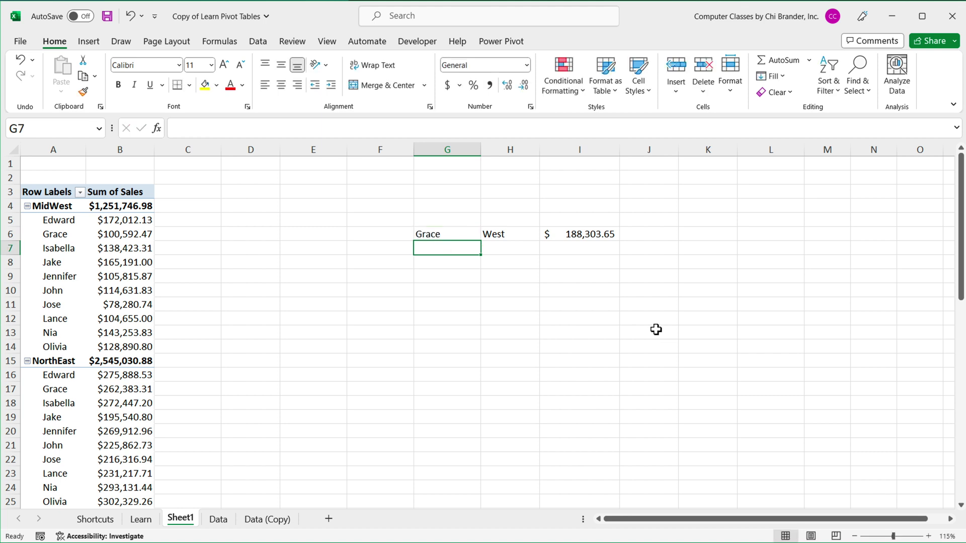
- Replace the "West" item in the GETPIVOTDATA formula in I6 with a reference to H6
double_click(591, 236)
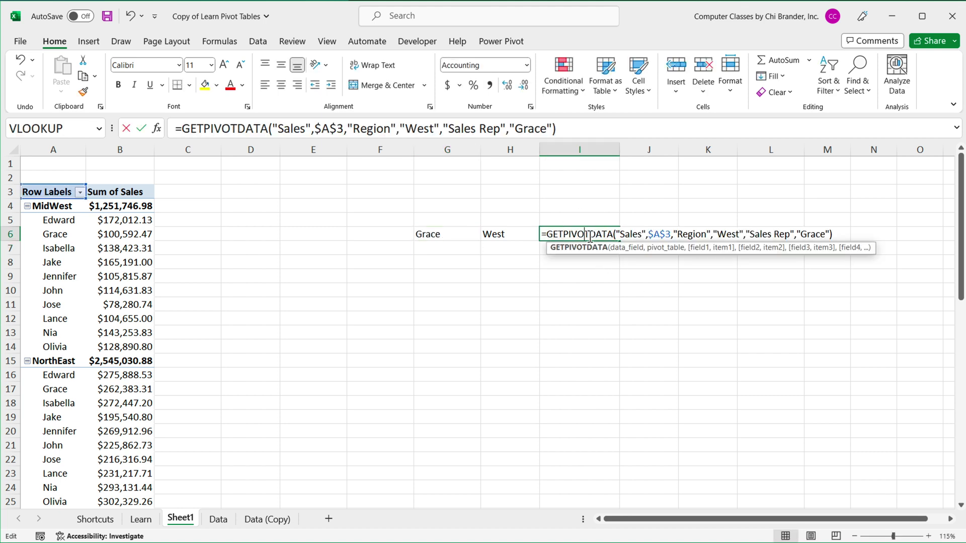
double_click(716, 236)
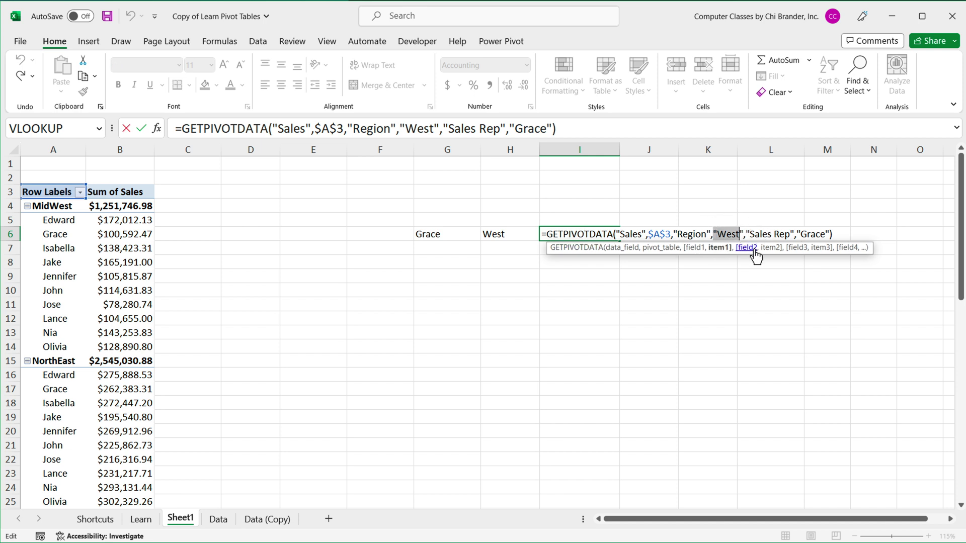
key(BackSpace)
key(Delete)
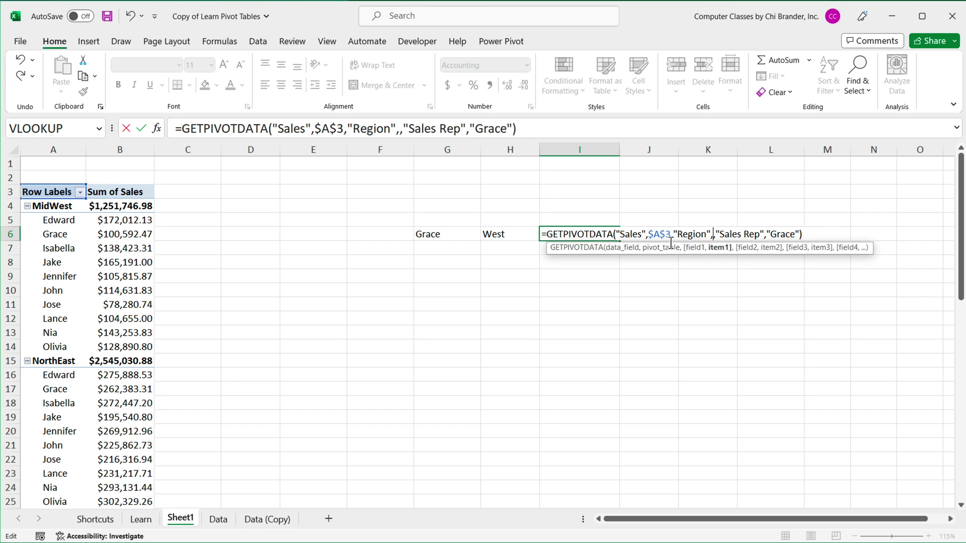
click(492, 236)
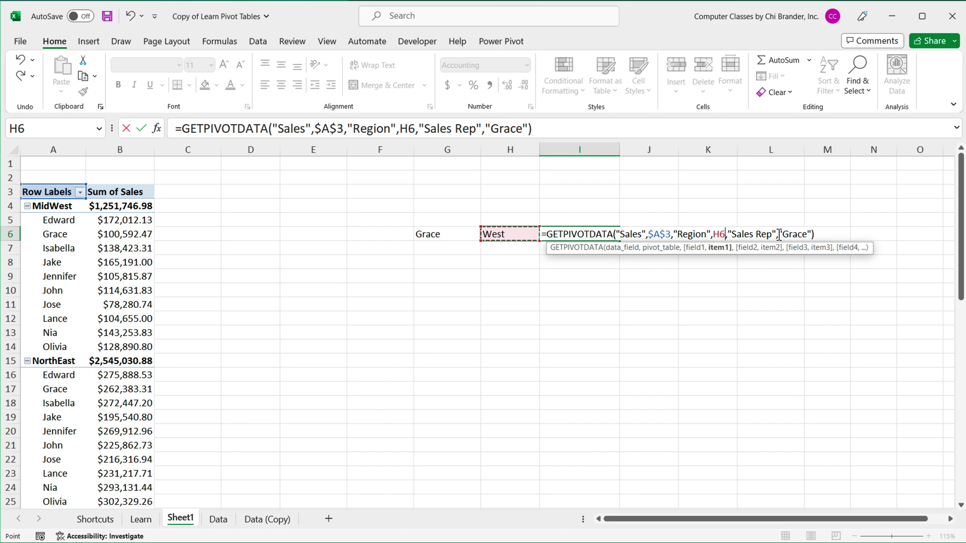
- Replace the typed sales rep name in the formula in I6 with a reference to G6 and confirm the formula
click(808, 235)
key(BackSpace)
key(BackSpace)
key(BackSpace)
key(BackSpace)
key(BackSpace)
key(BackSpace)
key(BackSpace)
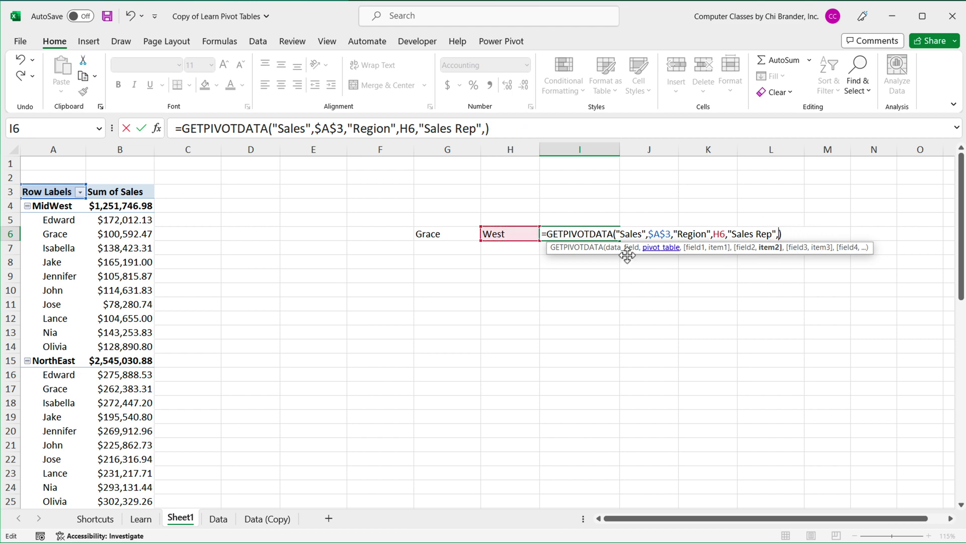
click(441, 235)
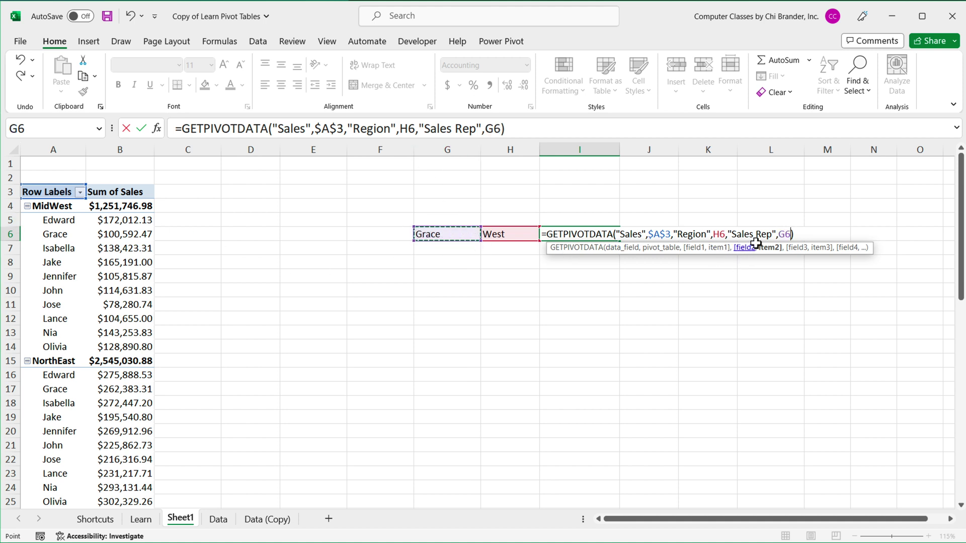
text())
key(Return)
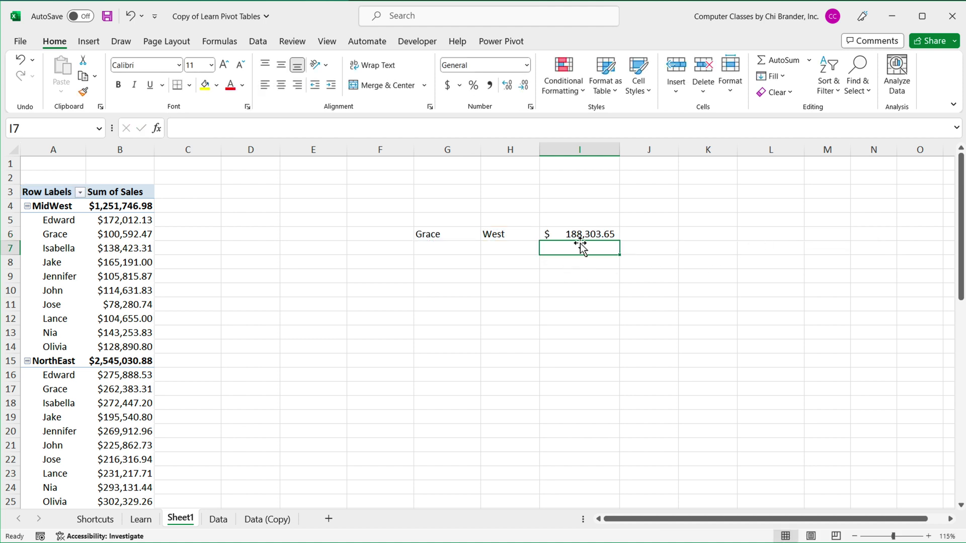
click(588, 234)
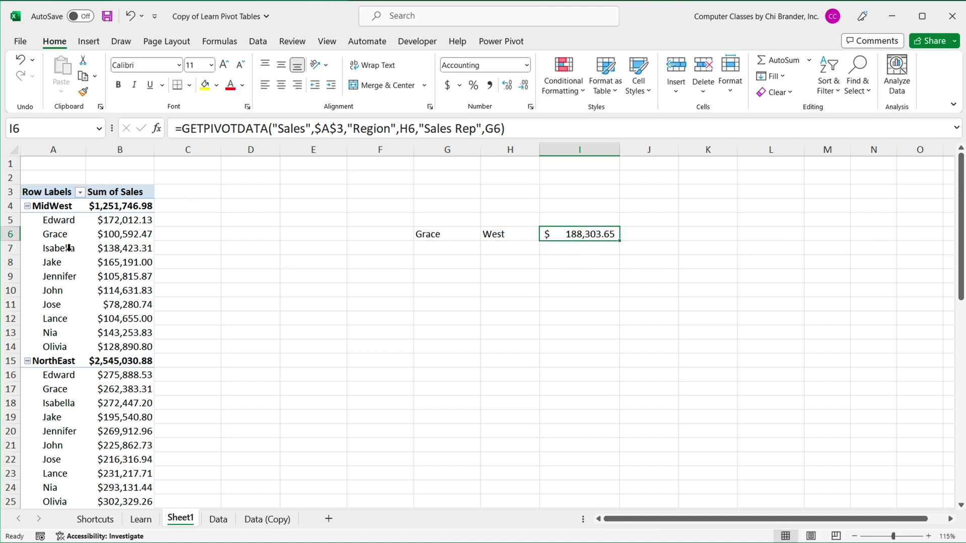
- Copy the four sales rep names in A9:A12 and paste them as values starting at G7
drag(61, 278, 62, 324)
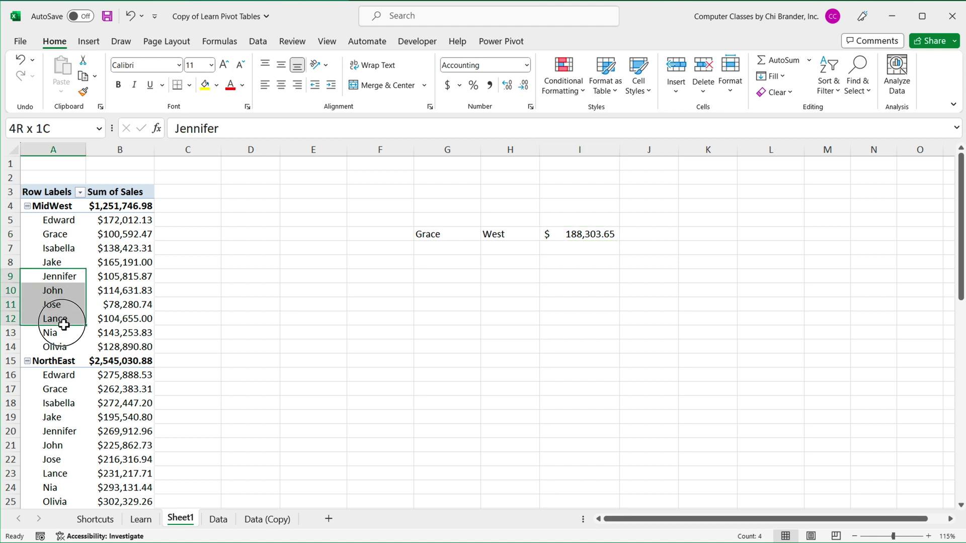
right_click(66, 280)
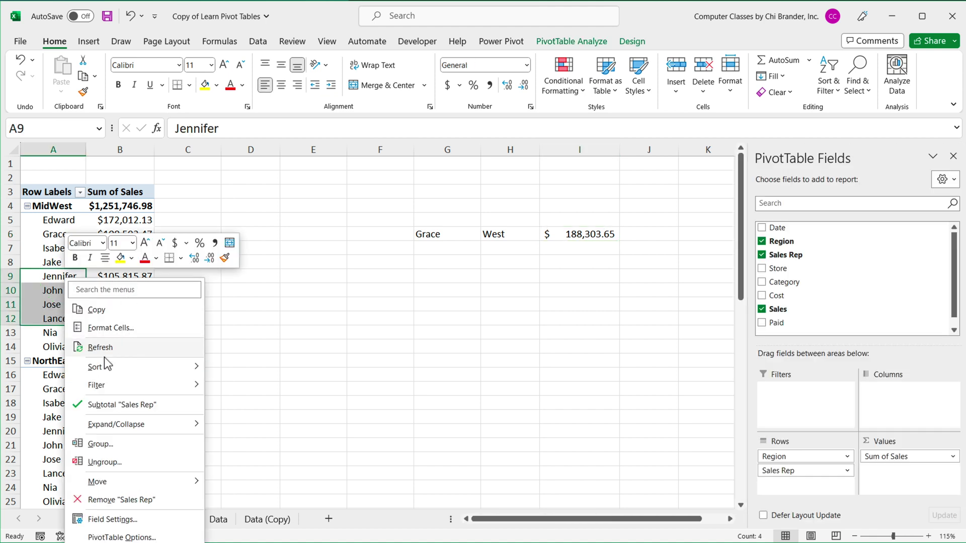
click(107, 313)
right_click(421, 250)
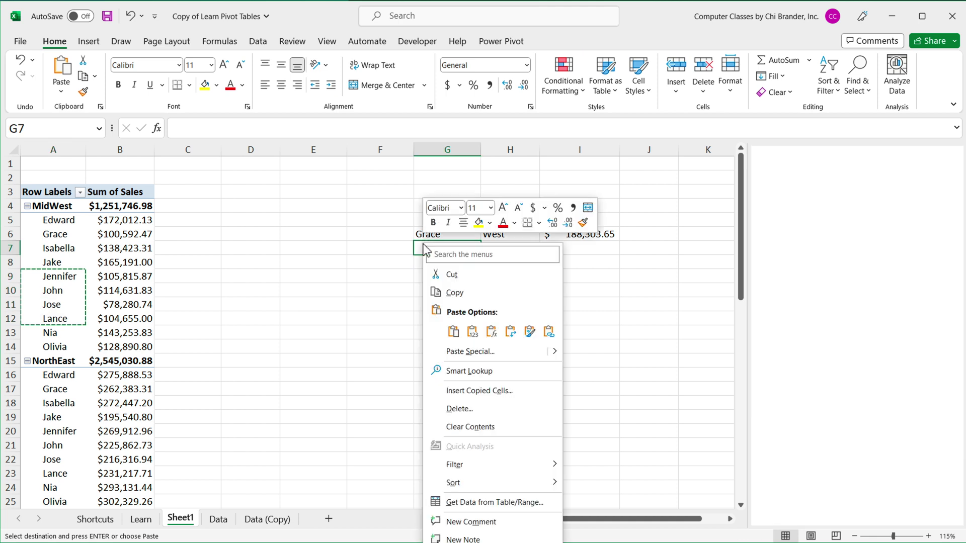
click(470, 333)
- Fill West from H6 and the GETPIVOTDATA formula from I6 down to row 10
click(501, 236)
drag(543, 245, 518, 289)
click(612, 234)
drag(615, 238, 619, 292)
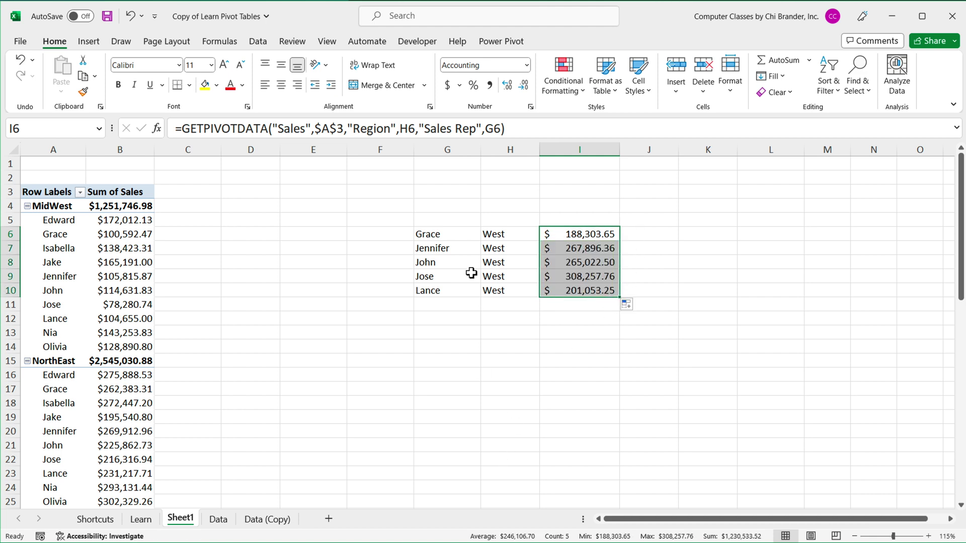
- Copy the sales rep names in G6:G10 and paste them starting at G11
drag(452, 241, 446, 290)
right_click(451, 239)
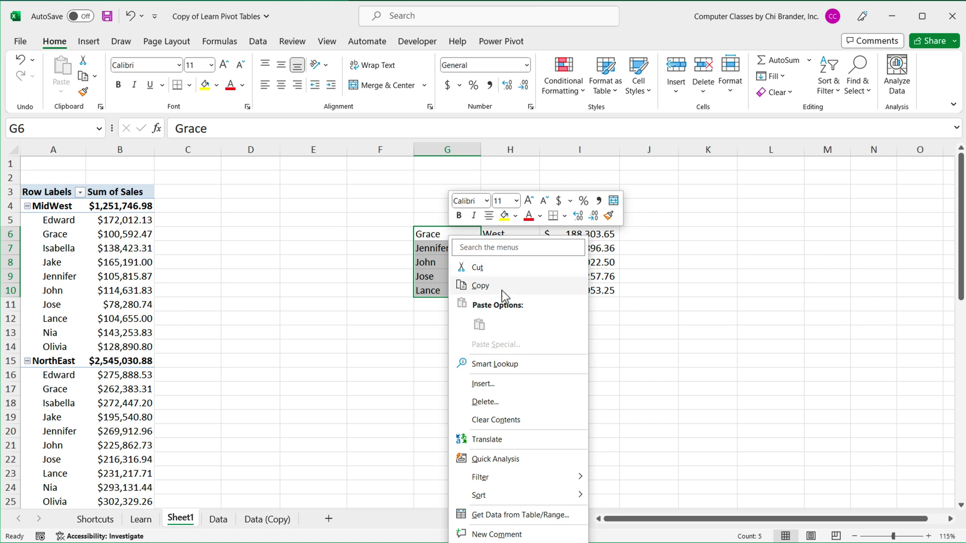
click(498, 287)
right_click(455, 306)
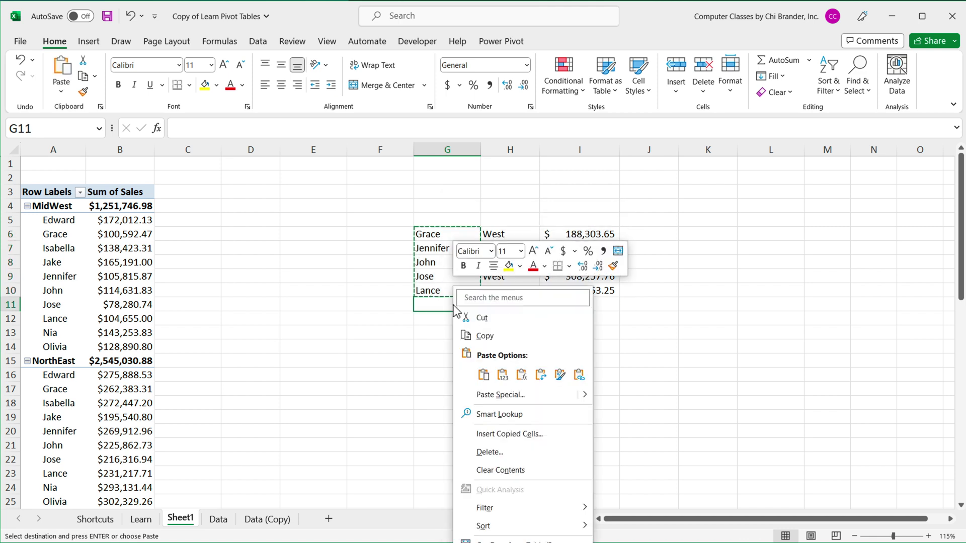
click(483, 375)
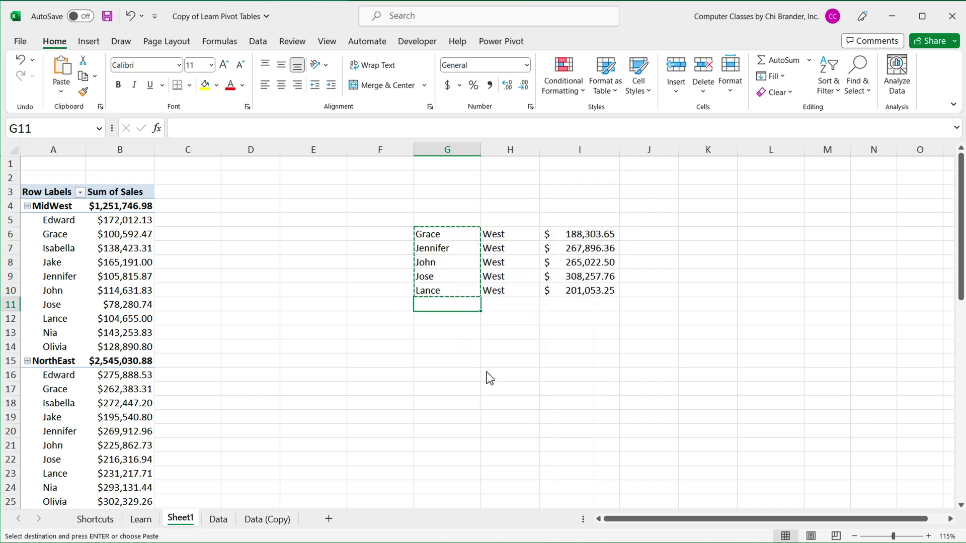
- Enter MidWest in H11 and fill it and the formula in I11 down to row 15
click(515, 304)
text(MidWest)
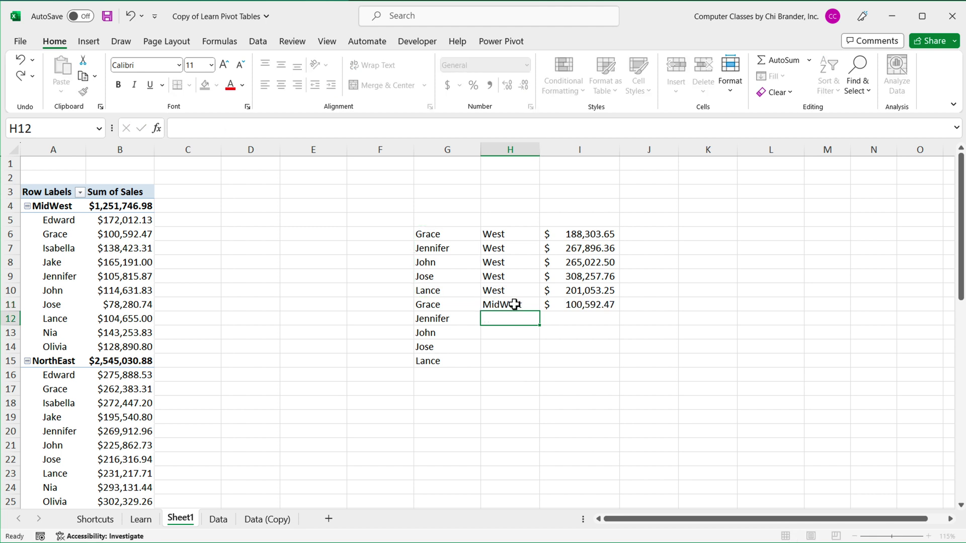
key(ctrl+Return)
drag(539, 311, 542, 371)
click(614, 309)
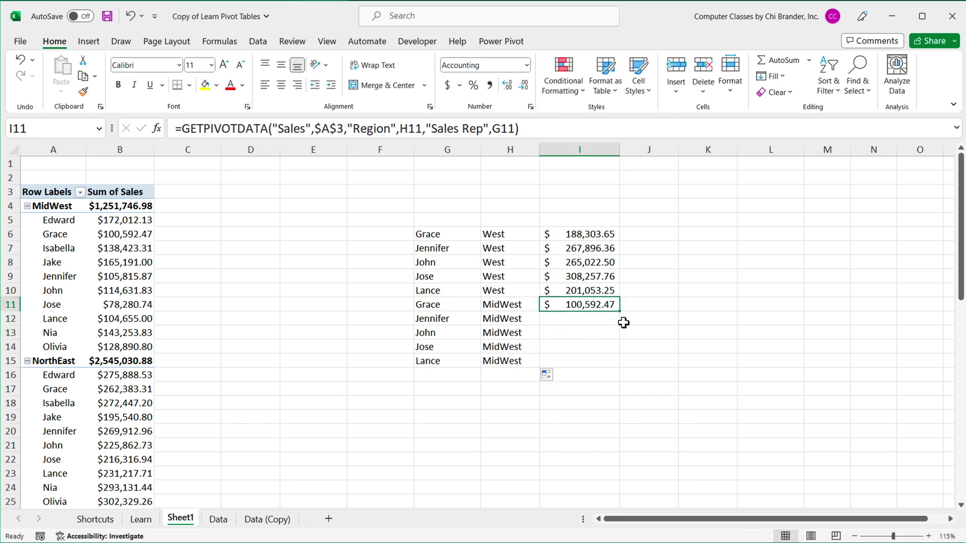
drag(620, 317, 607, 376)
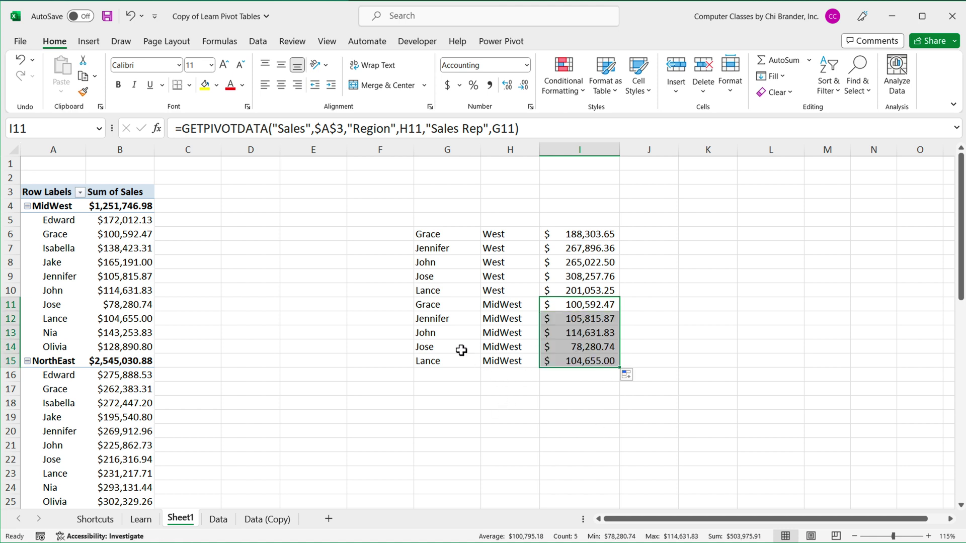
- Compare the MidWest sales for the rep in row 12 with the pivot table value in B9, and inspect the references in I12's formula
click(459, 325)
drag(497, 322, 452, 320)
click(63, 211)
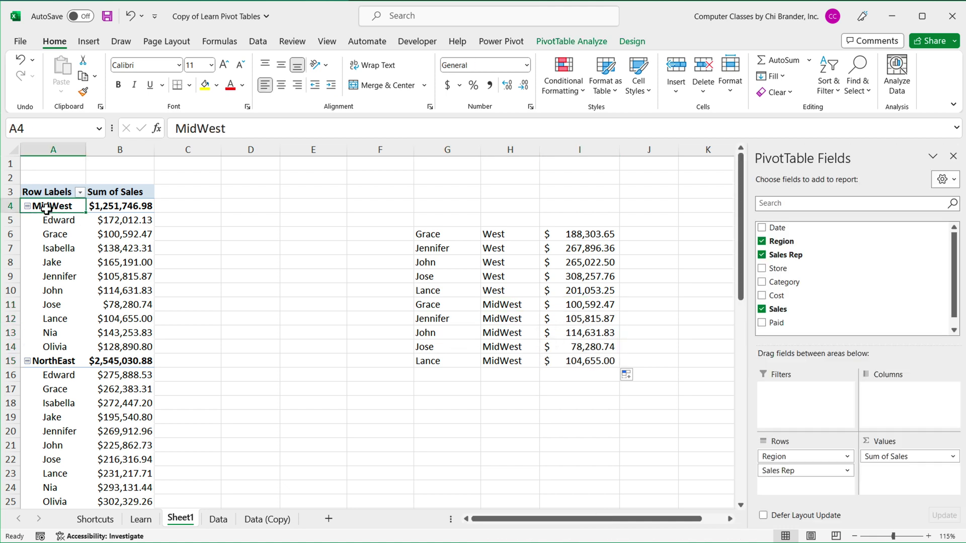
click(68, 277)
click(131, 278)
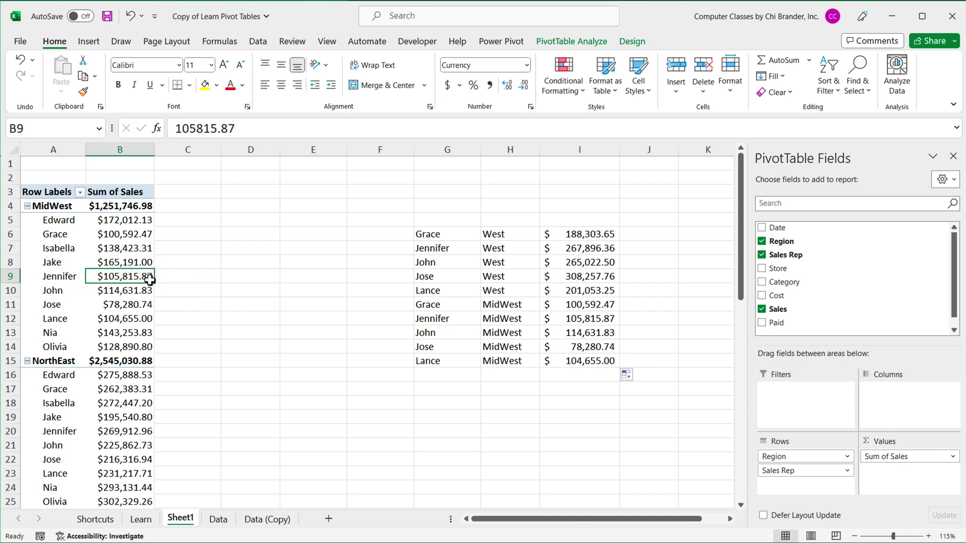
mouse_move(150, 280)
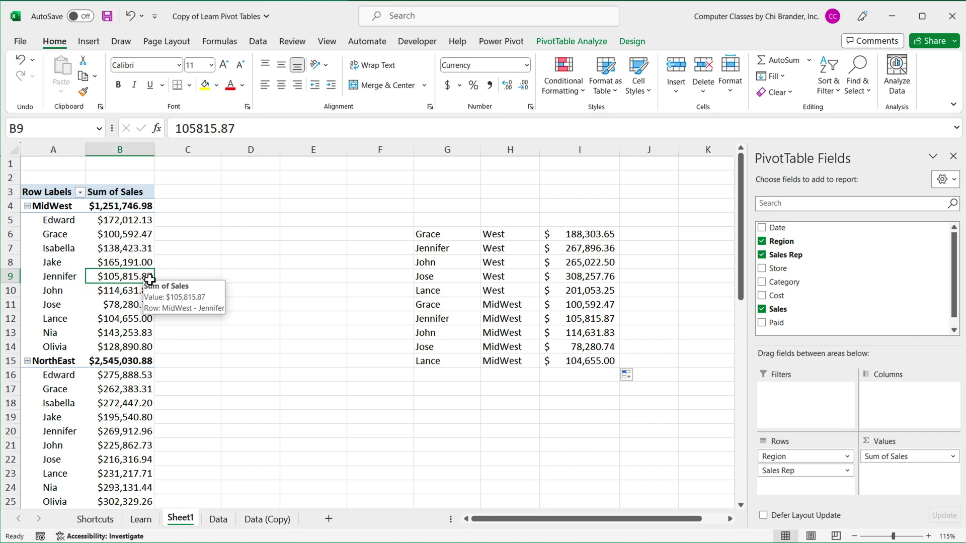
double_click(588, 318)
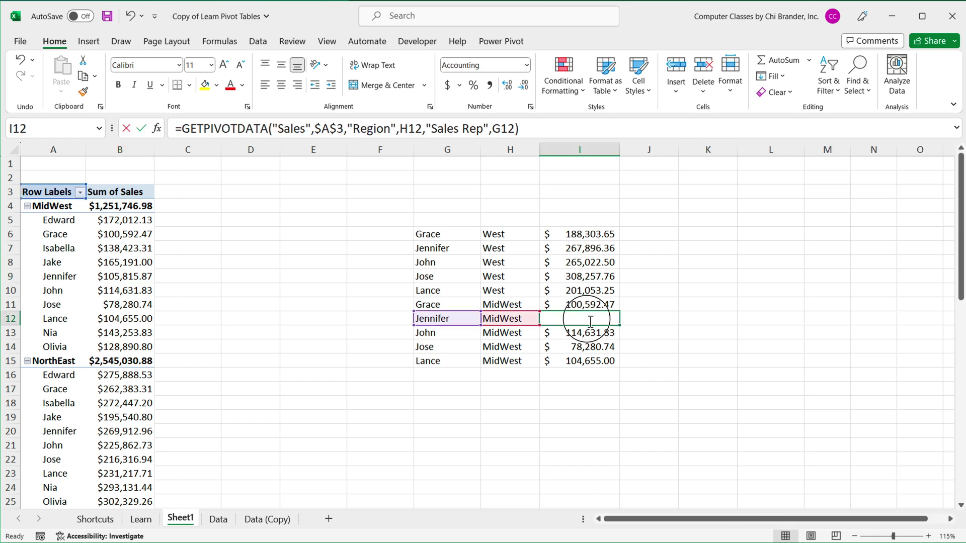
key(Escape)
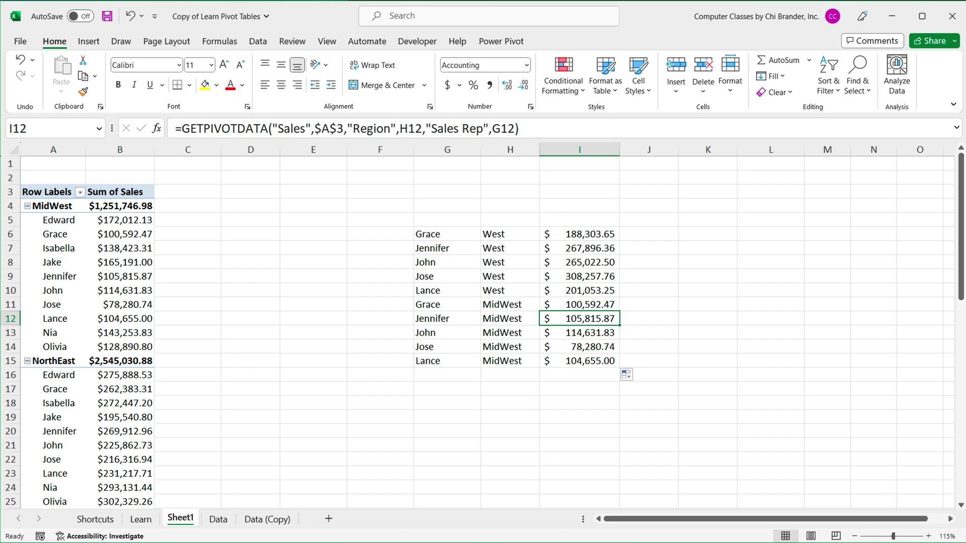
click(103, 280)
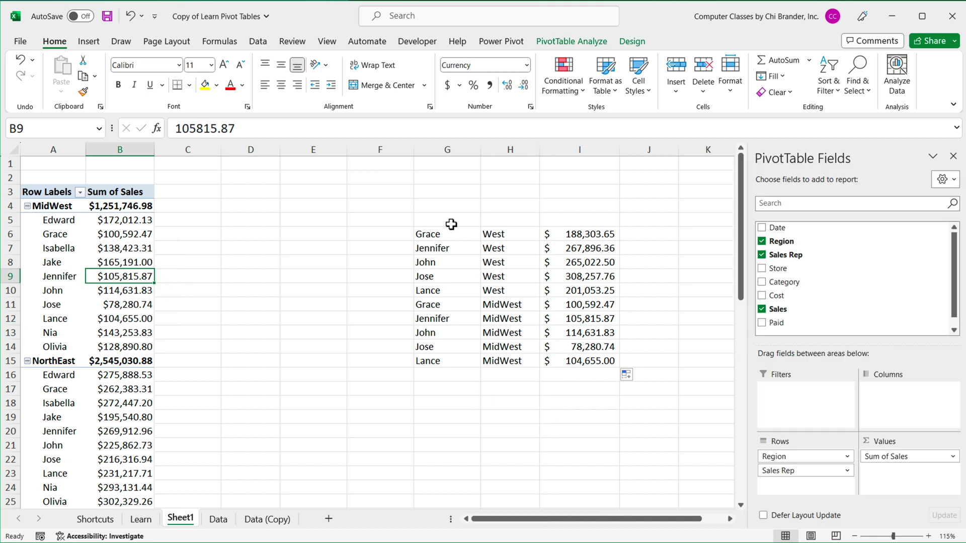
- Clear G6:I15 and remove Region and Sales Rep from the pivot table's rows
drag(443, 237, 587, 356)
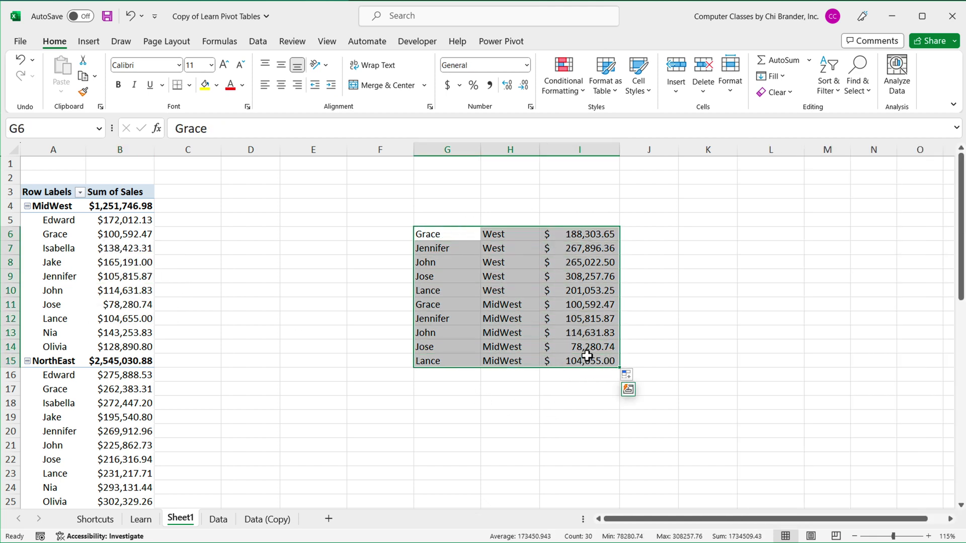
key(Delete)
click(112, 274)
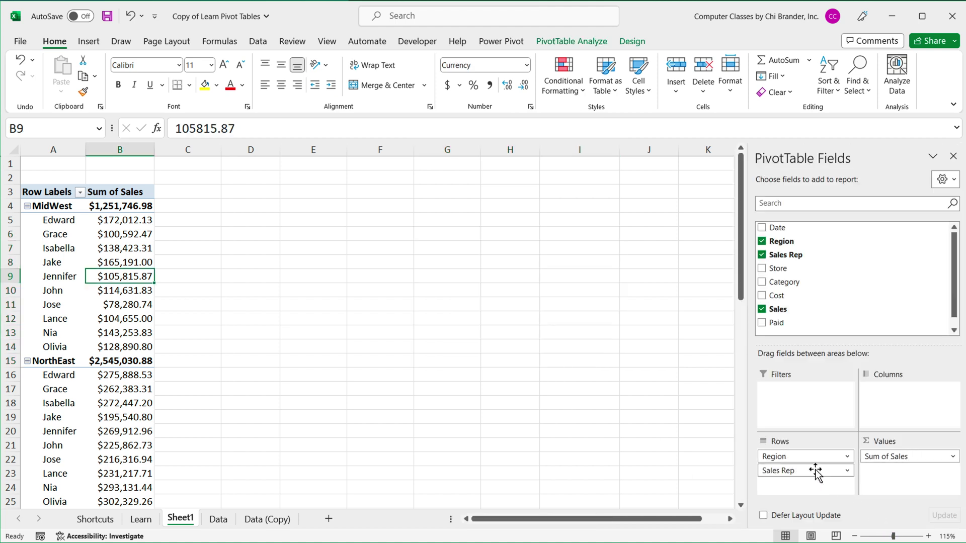
drag(800, 462, 796, 327)
drag(794, 459, 833, 297)
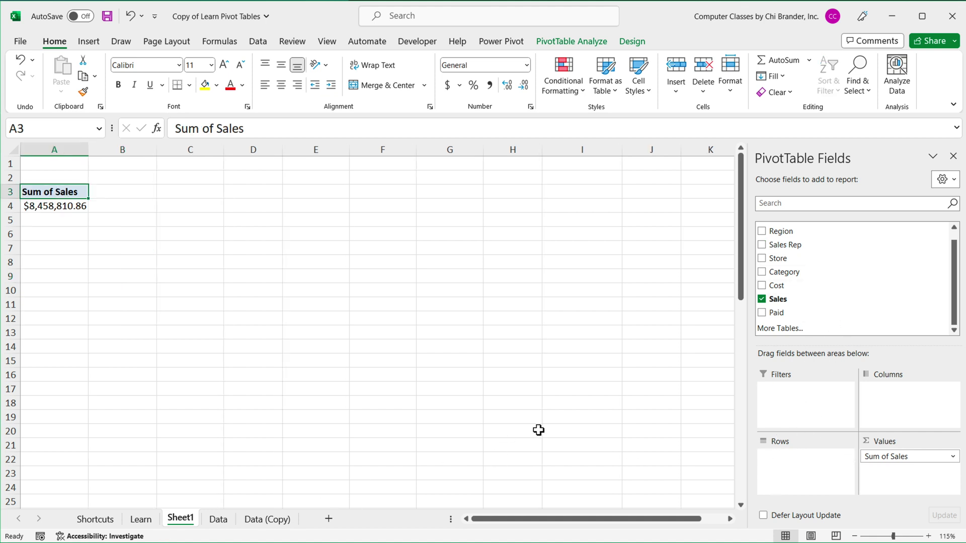
- Review the dates in the Date column of the Data sheet and return to Sheet1
click(219, 519)
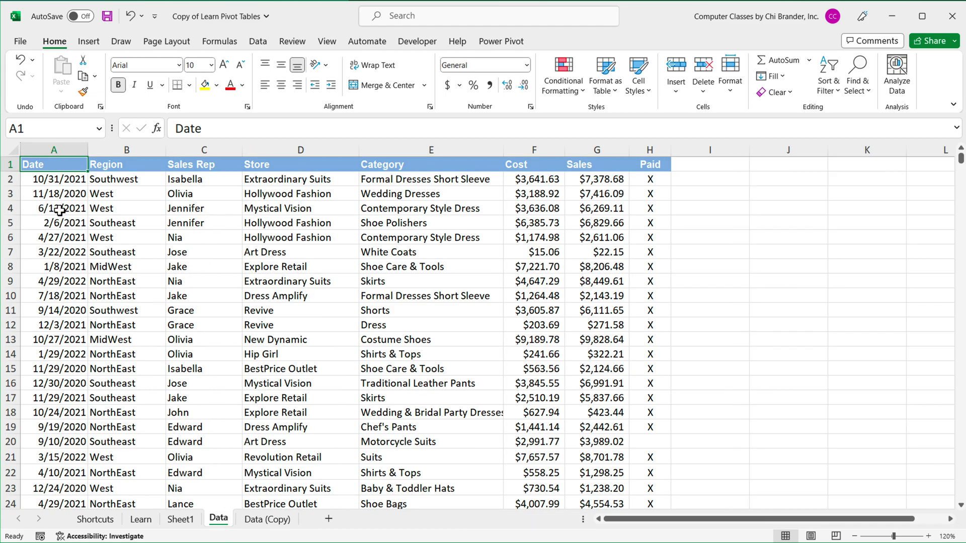
drag(54, 186, 60, 458)
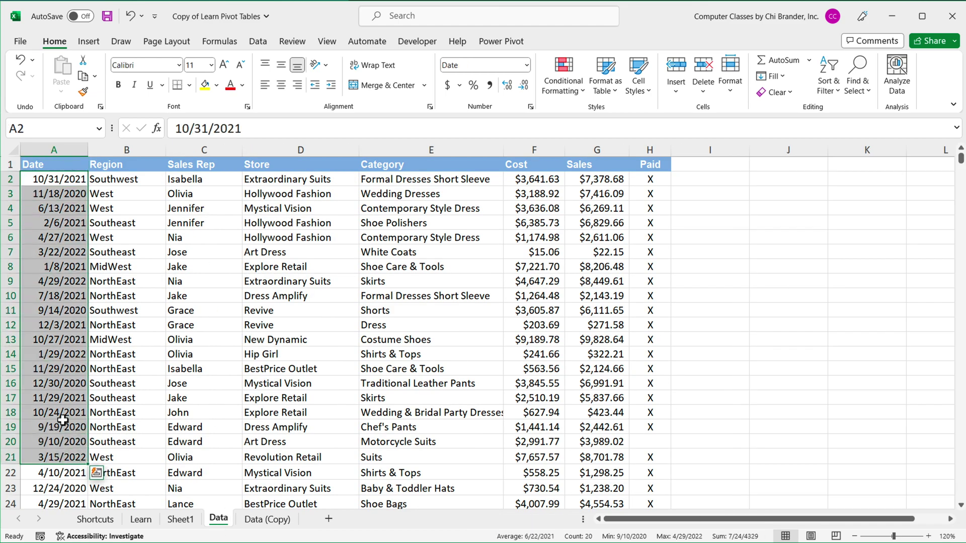
click(80, 239)
click(194, 521)
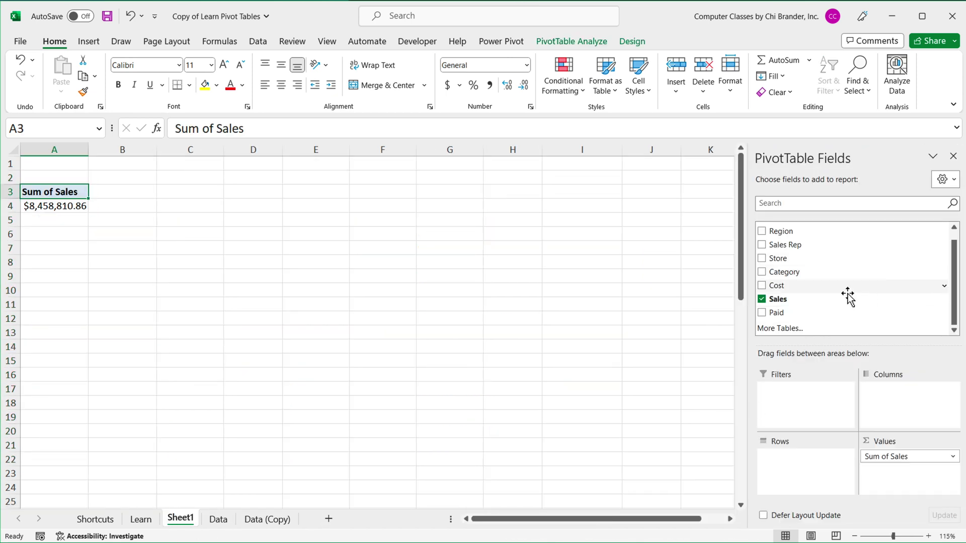
- Add Date to the pivot table's rows, and expand and collapse the years 2020 and 2021 to inspect their quarters
scroll(850, 297, up, 2)
drag(787, 230, 821, 472)
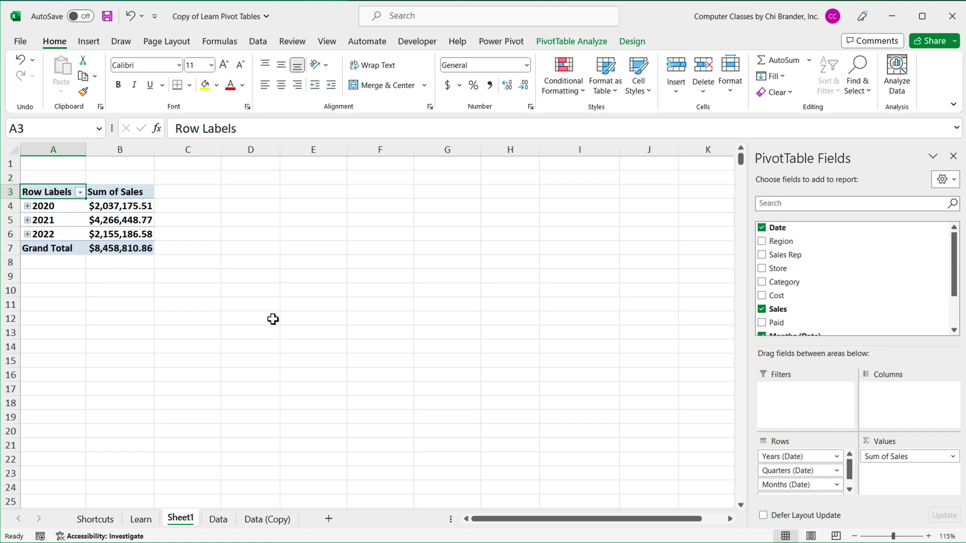
click(28, 206)
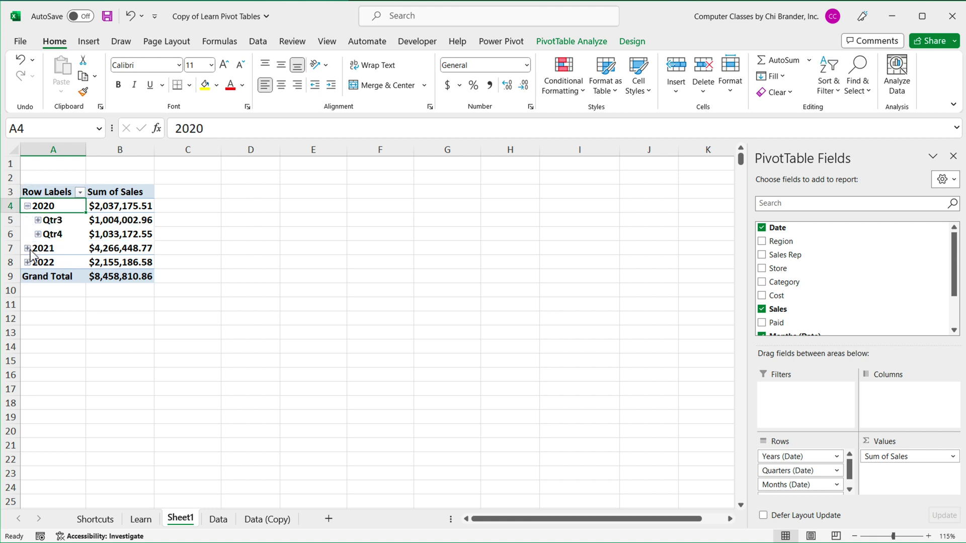
click(28, 249)
click(28, 248)
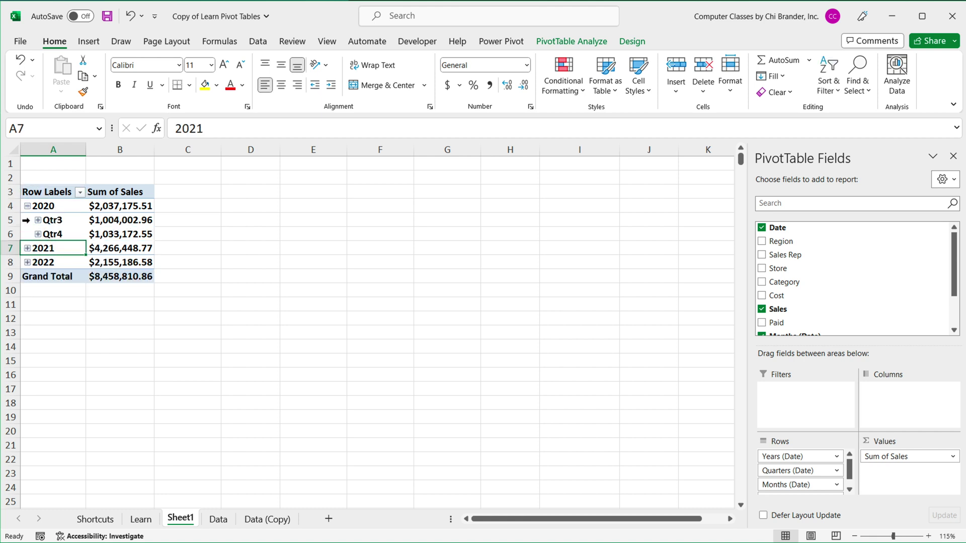
click(28, 206)
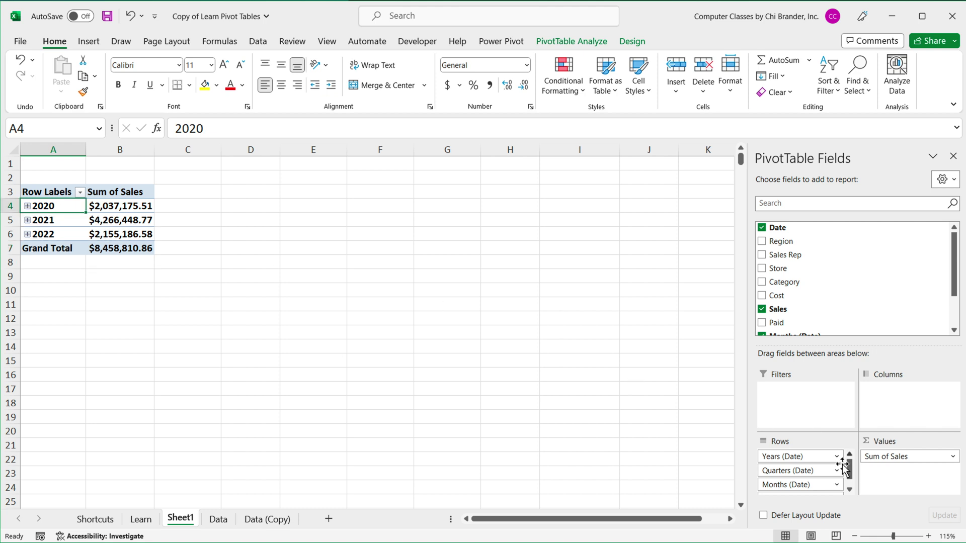
- Remove the Quarters (Date) and Date fields from the pivot table's rows, keeping Years (Date) and Months (Date)
drag(791, 471, 897, 308)
drag(790, 485, 858, 294)
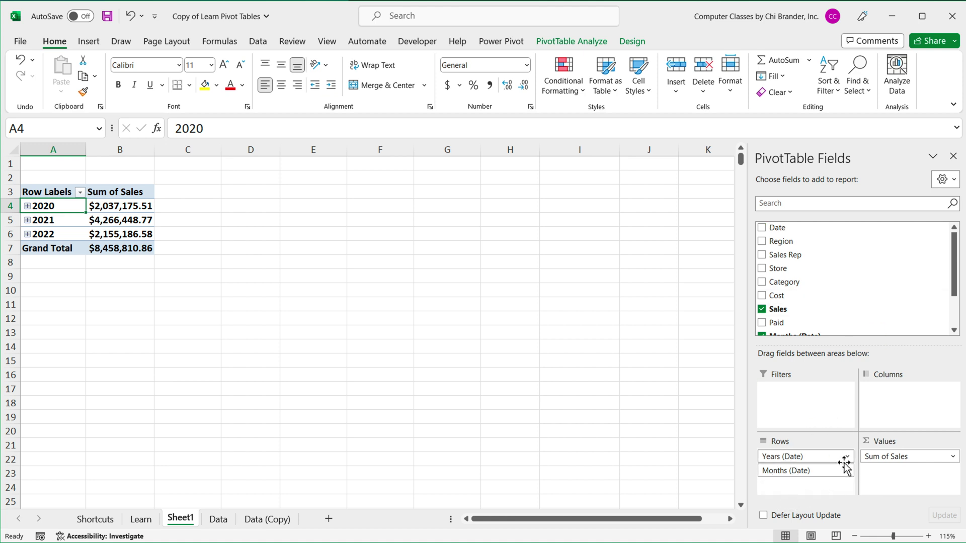
- Expand the years 2020, 2021 and 2022 in the pivot table and move Years (Date) from rows to columns
click(27, 234)
click(28, 220)
click(27, 206)
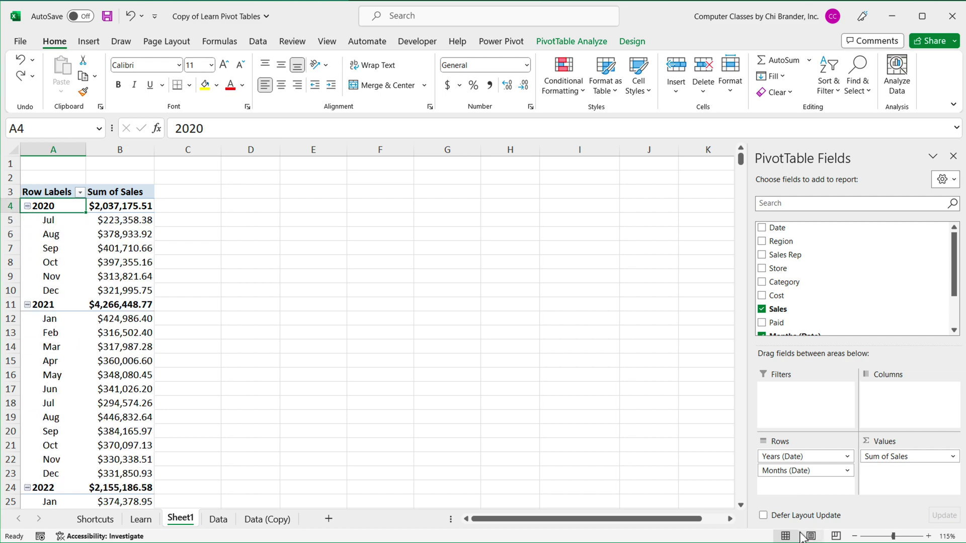
drag(787, 458, 907, 416)
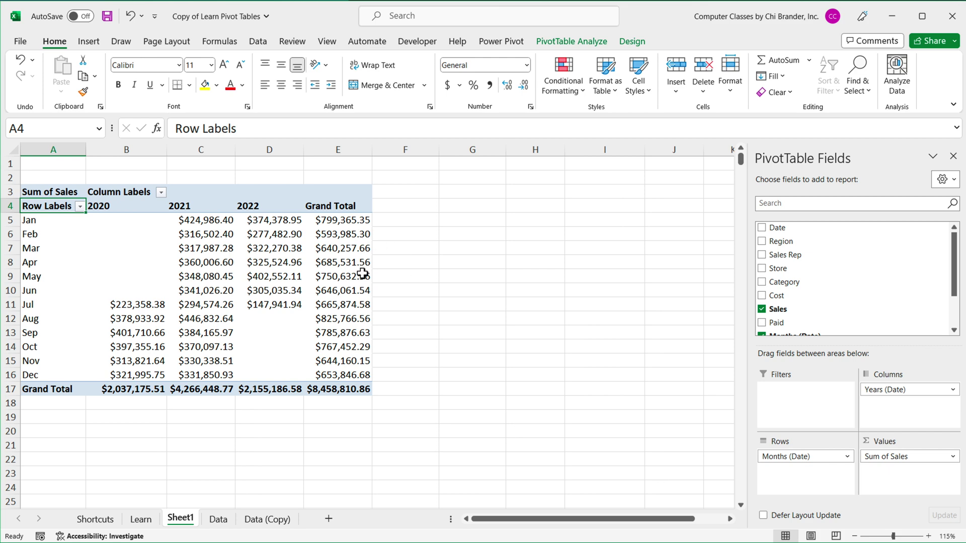
ctrl+scroll(230, 291, down, 1)
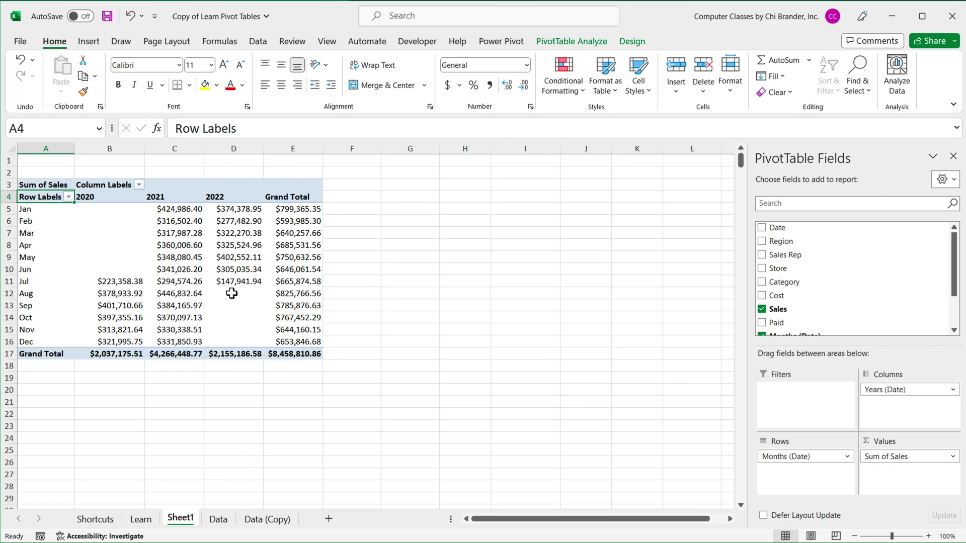
mouse_move(231, 294)
- Enter =GETPIVOTDATA("Sales",$A$3,"Year (Date)","2021") in cell G9
click(44, 165)
scroll(65, 207, up, 4)
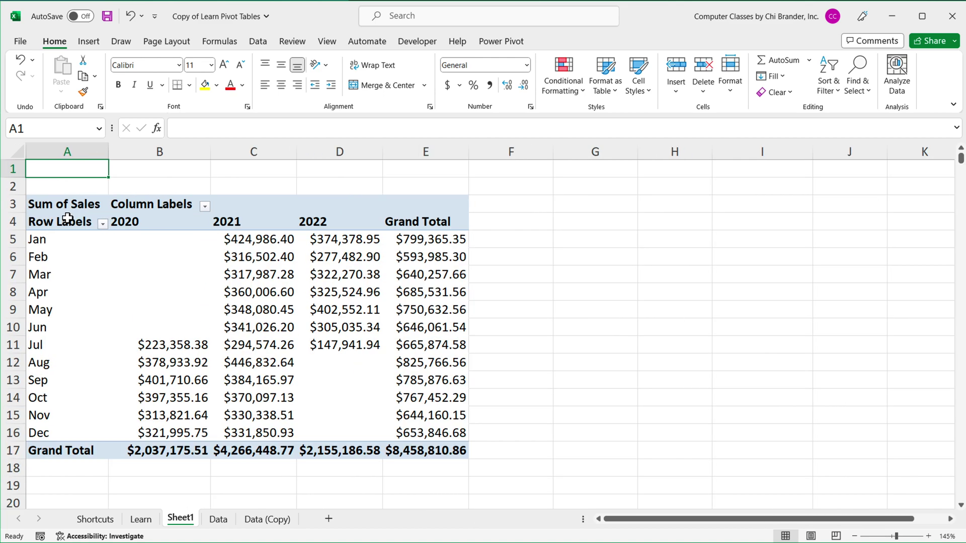
click(641, 318)
text(=GET)
key(Tab)
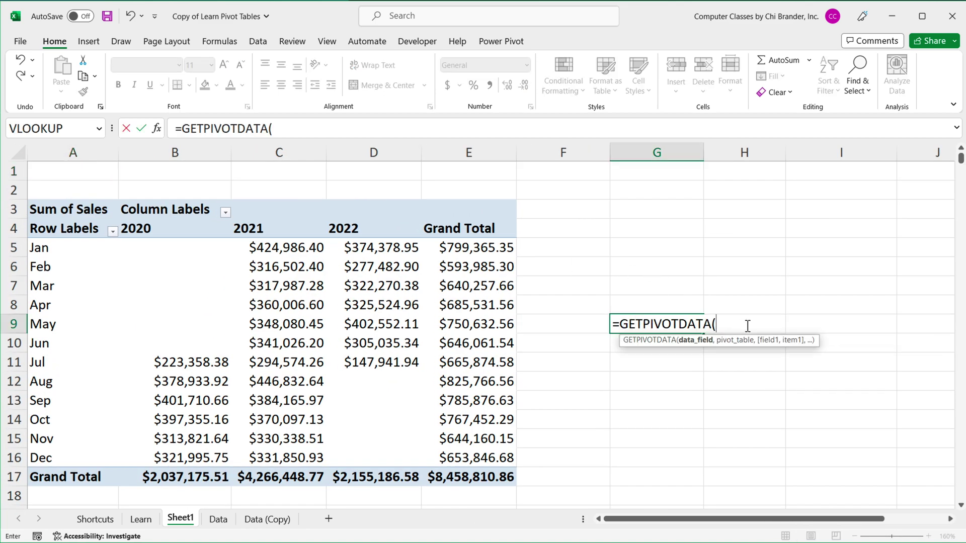
text("Sales",)
click(79, 214)
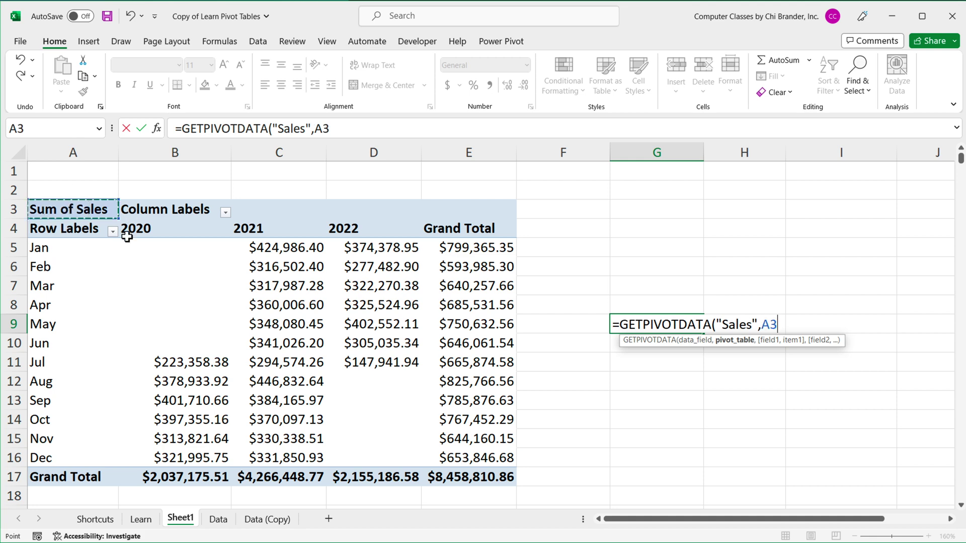
click(816, 331)
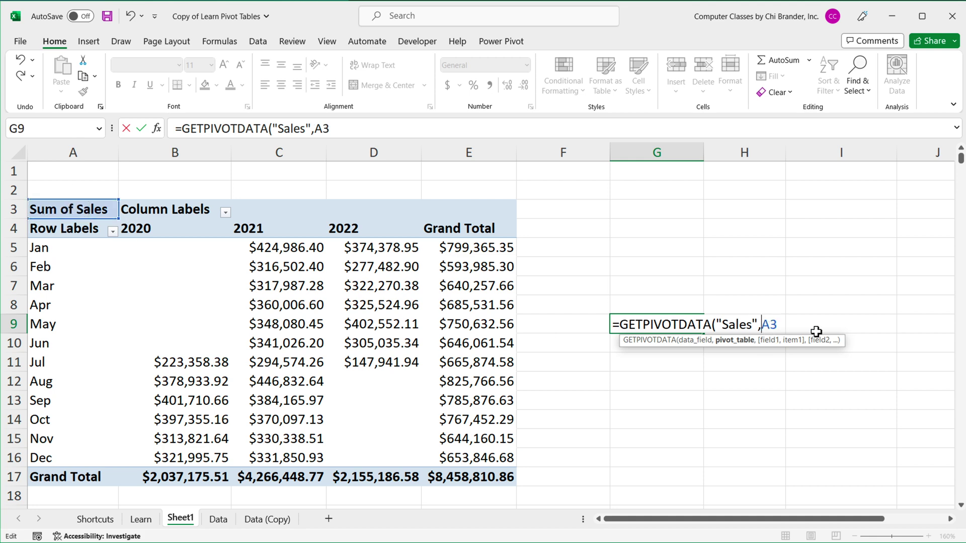
key(F4)
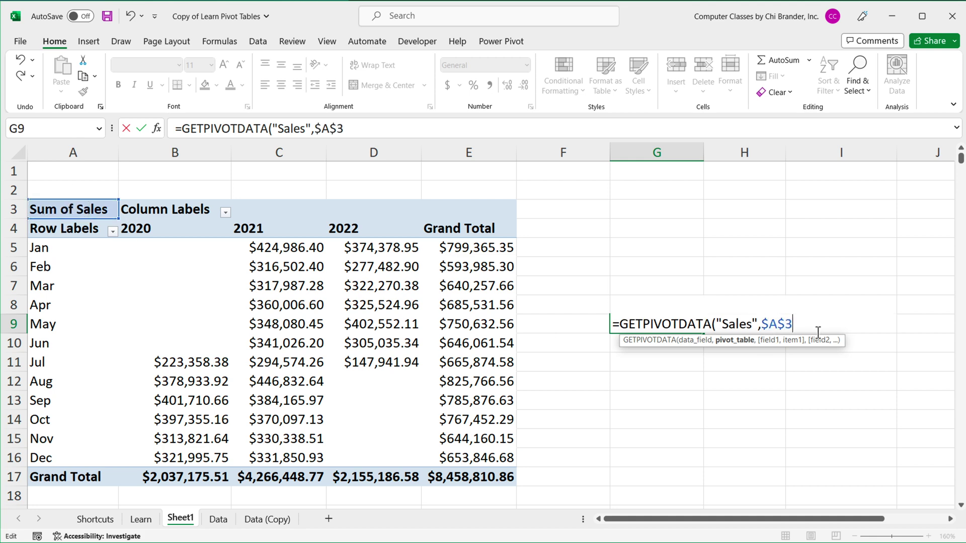
text(,)
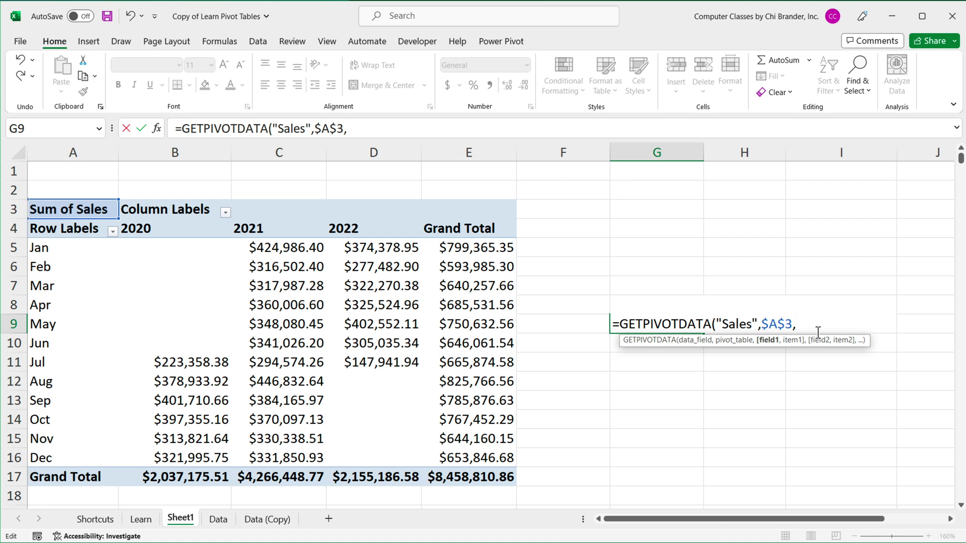
text("Year (Date)",")
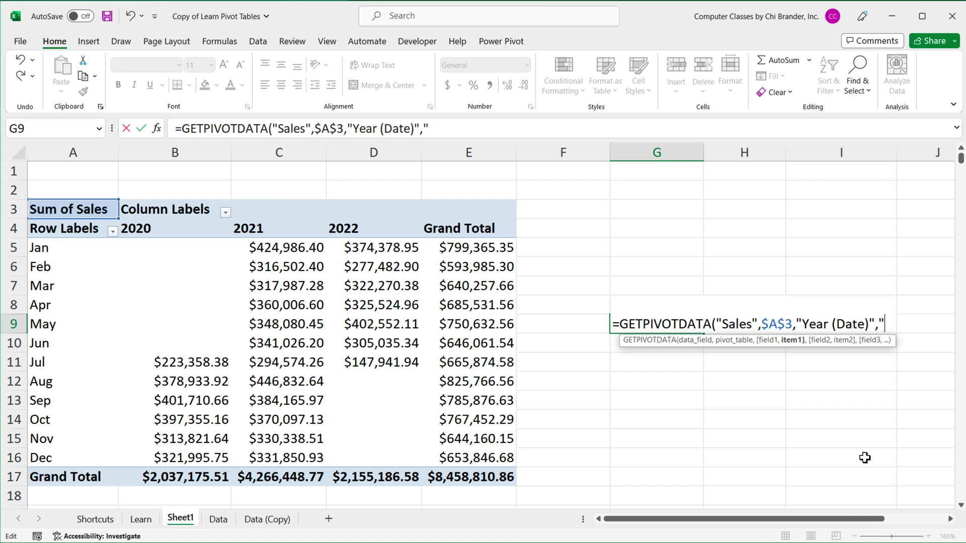
text(2021"))
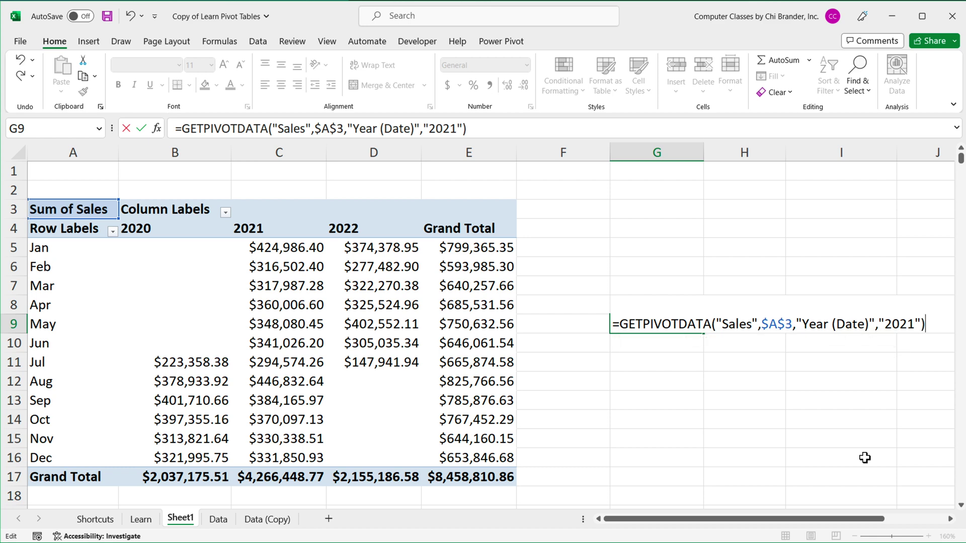
key(Return)
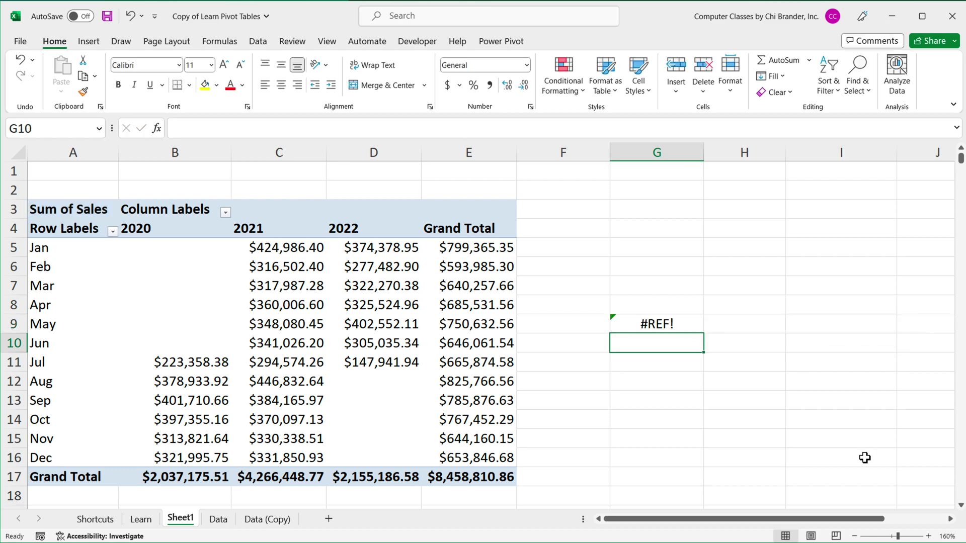
- Check the year field's exact name in the pivot table and correct it to "Years (Date)" in the G9 formula
click(662, 328)
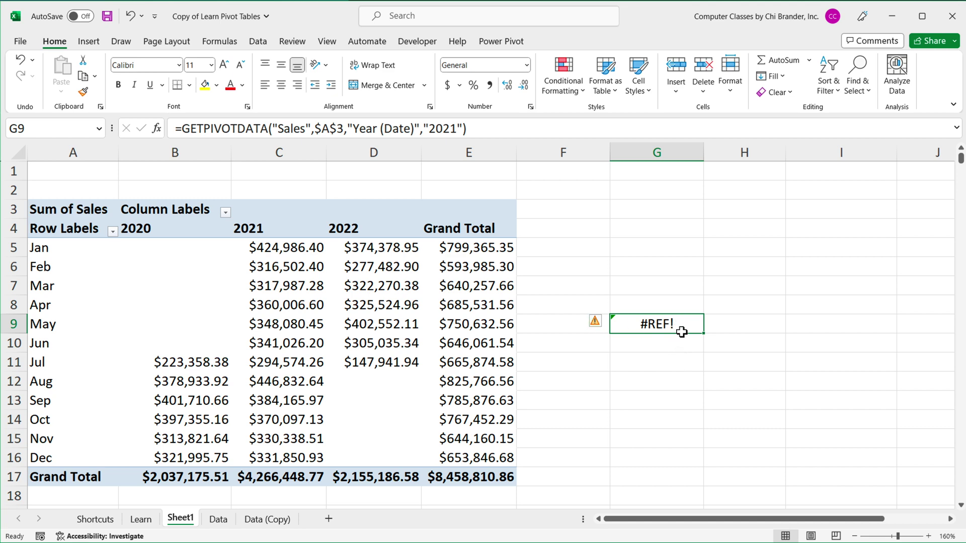
double_click(682, 333)
drag(801, 325, 869, 326)
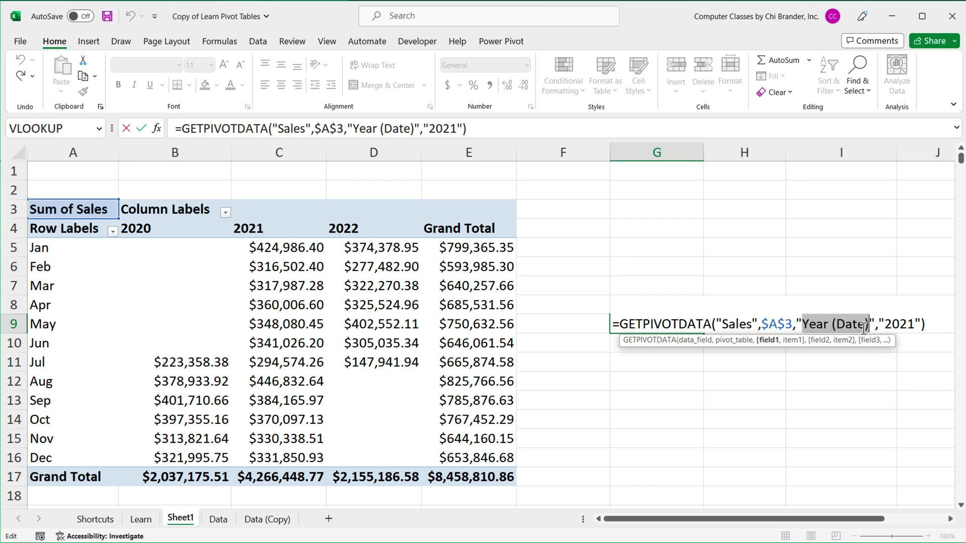
key(Escape)
click(316, 284)
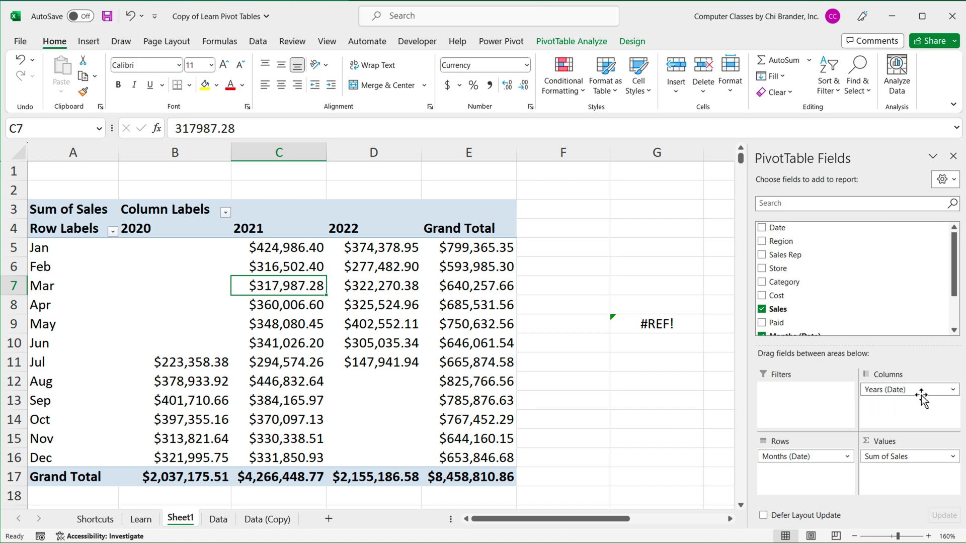
click(657, 327)
double_click(671, 332)
click(828, 325)
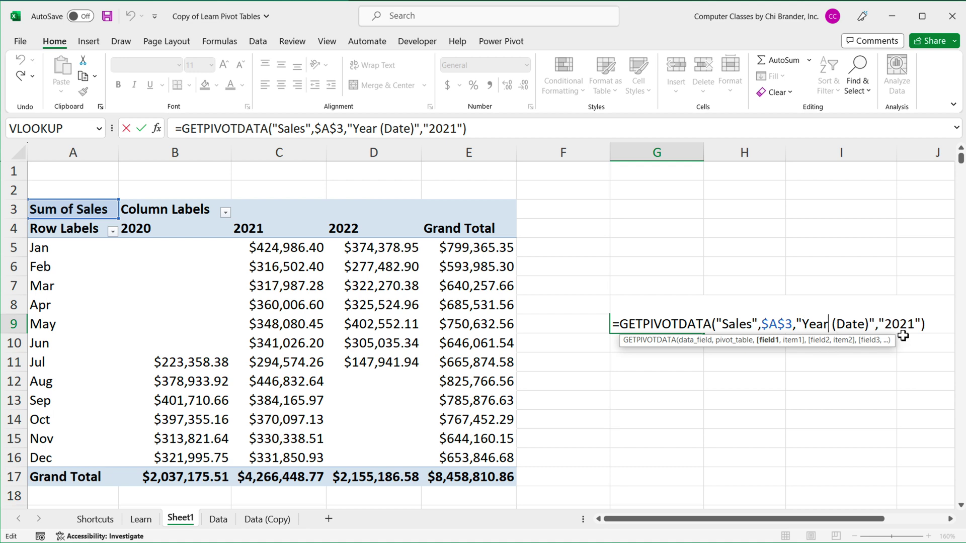
text(s)
key(Return)
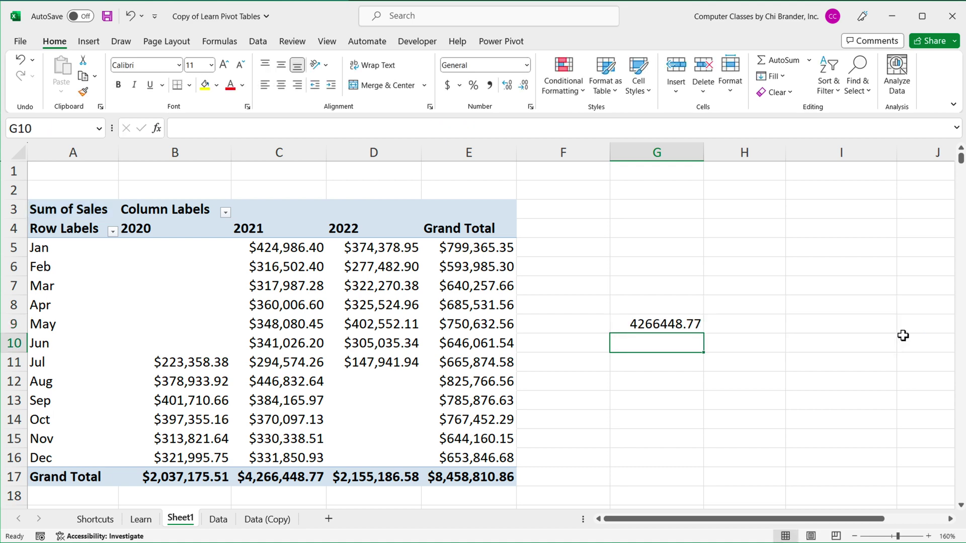
- Compare the result of the G9 formula with the pivot table's grand total for 2021
click(653, 326)
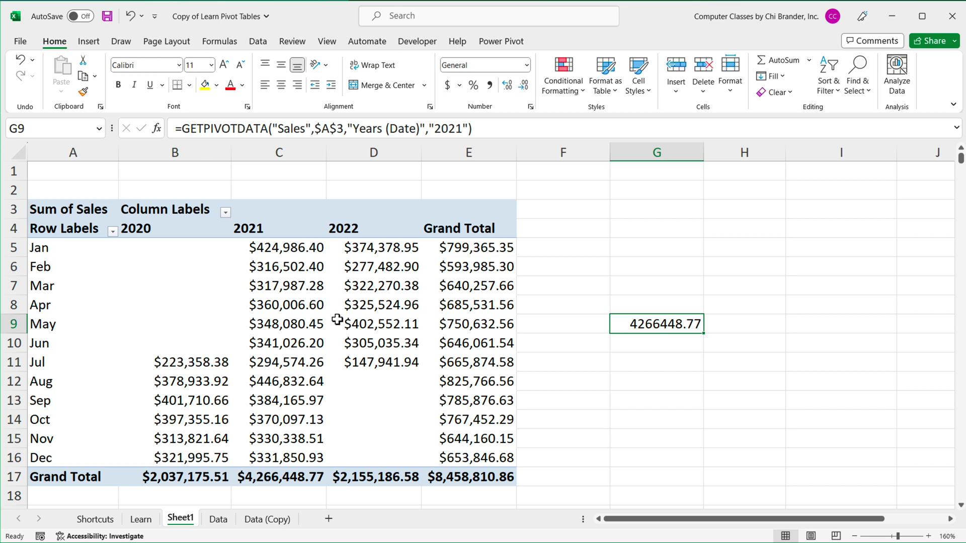
click(296, 478)
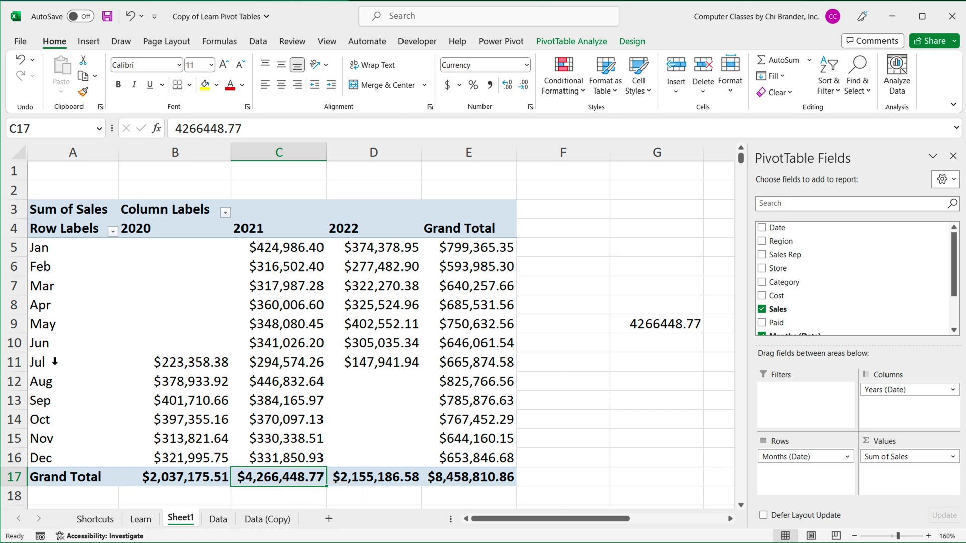
click(647, 324)
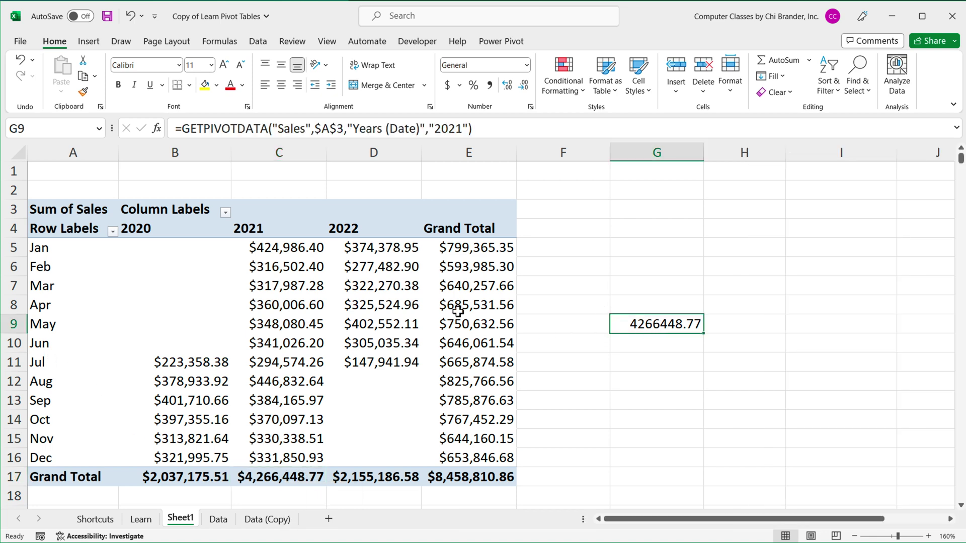
- Extend the GETPIVOTDATA formula in G9 with the second field "Months (Date)" and the item "Jun"
click(496, 322)
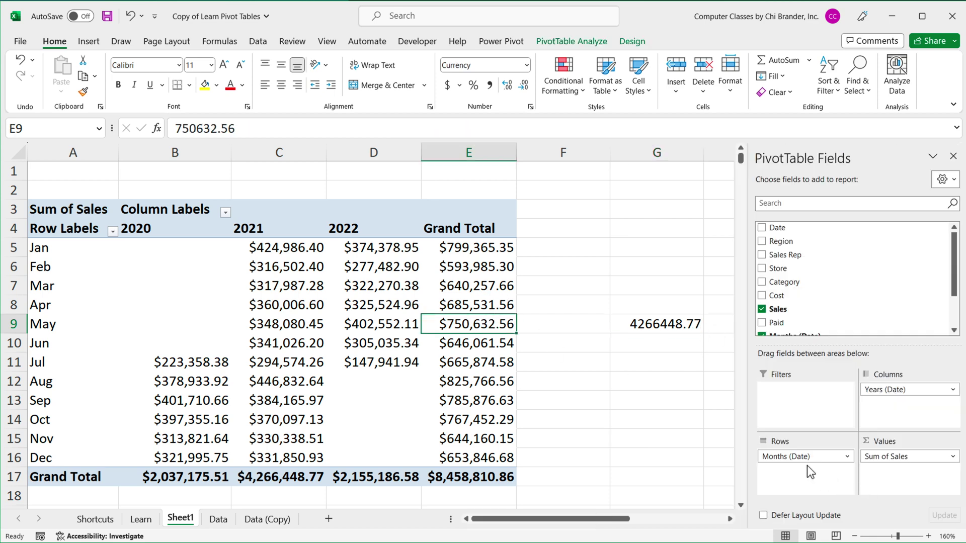
click(689, 323)
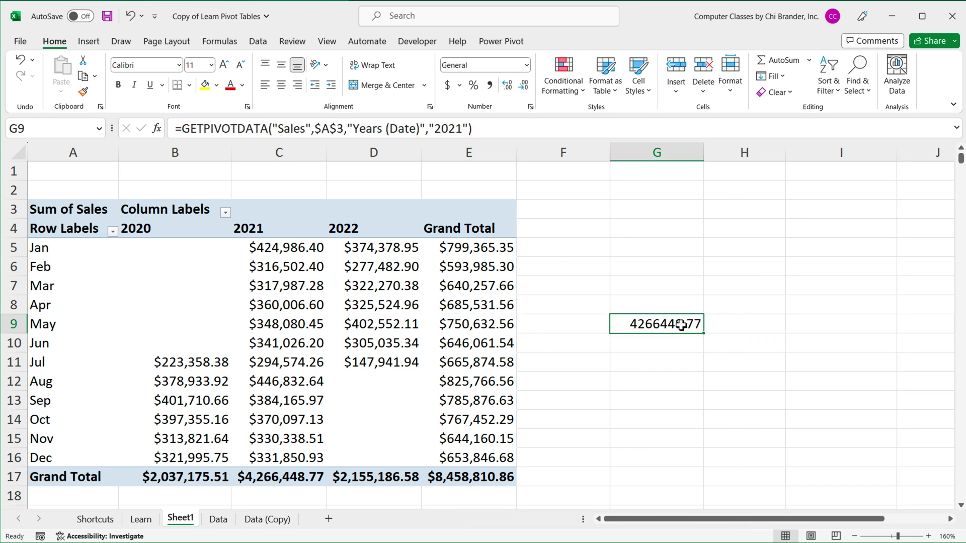
double_click(689, 324)
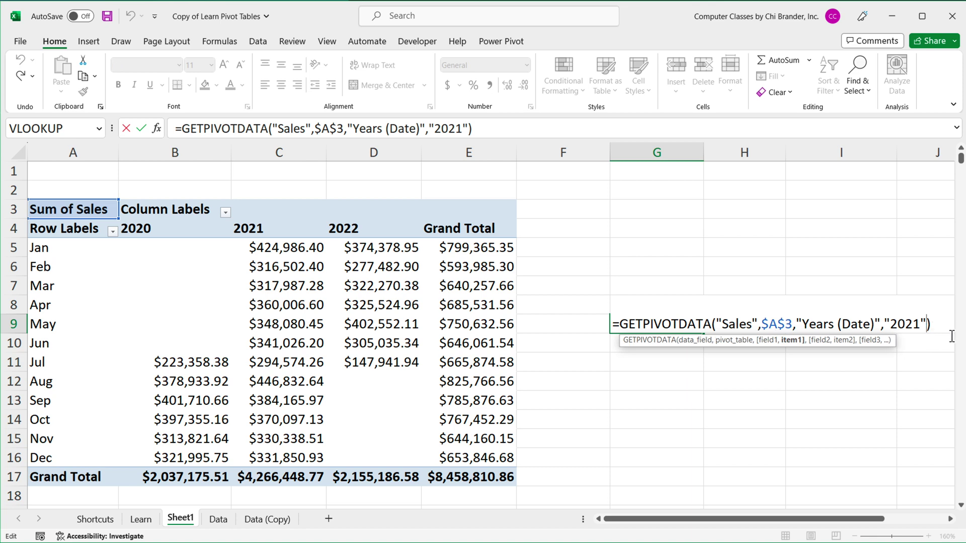
text(,)
text("Months )
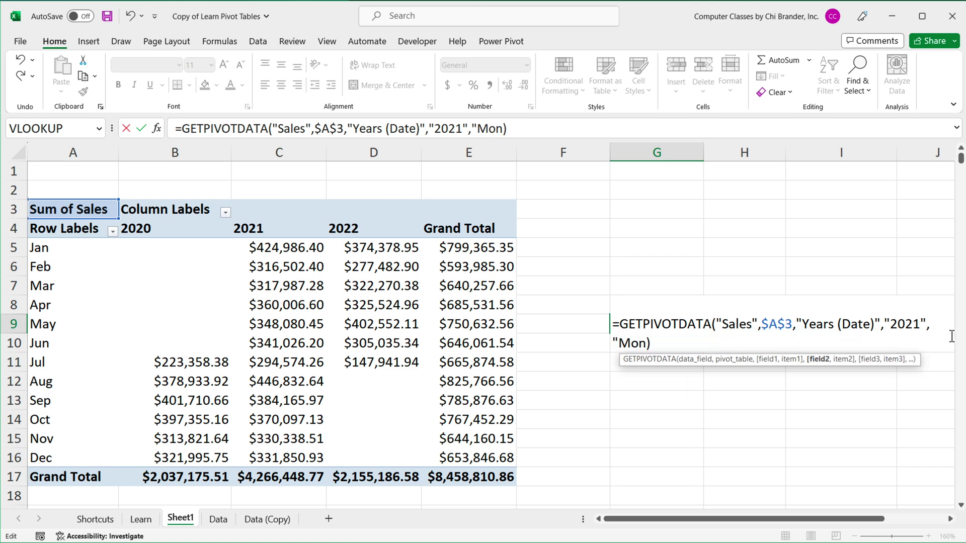
text((Date)
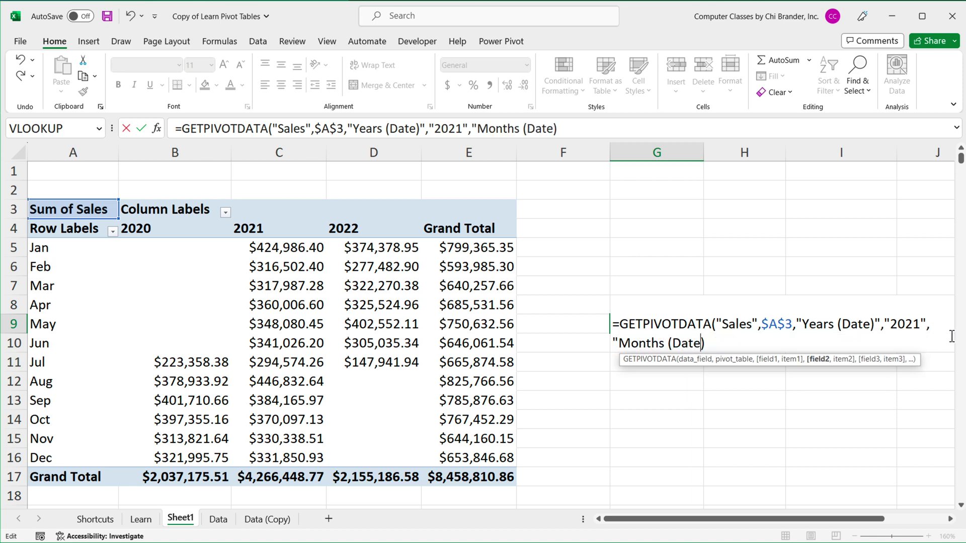
text()",)
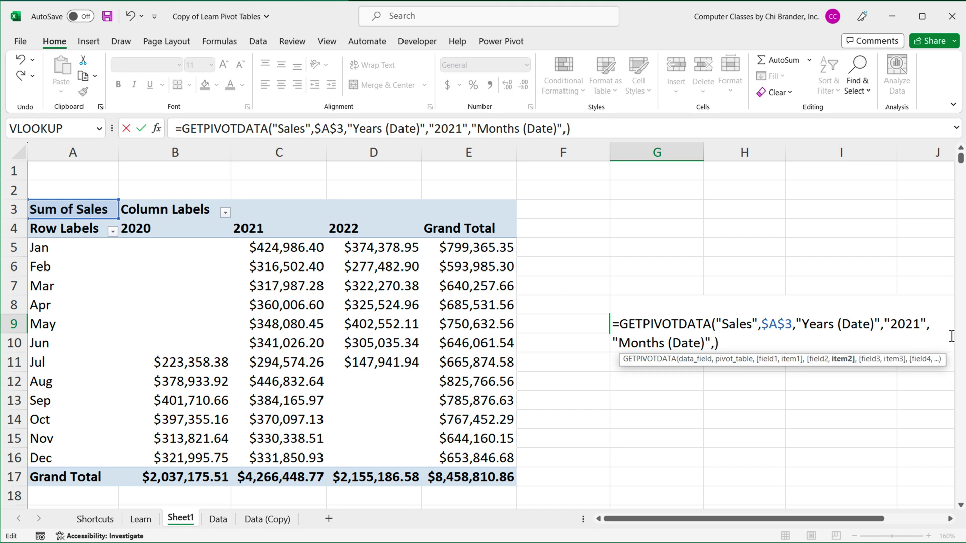
text("Jun")
key(Return)
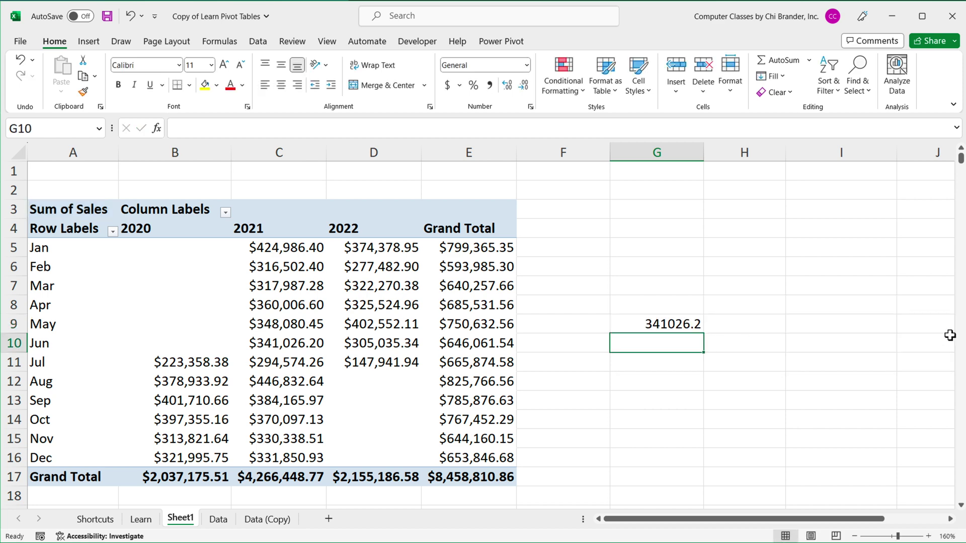
- Review the year and month arguments of the GETPIVOTDATA formula in G9
click(673, 326)
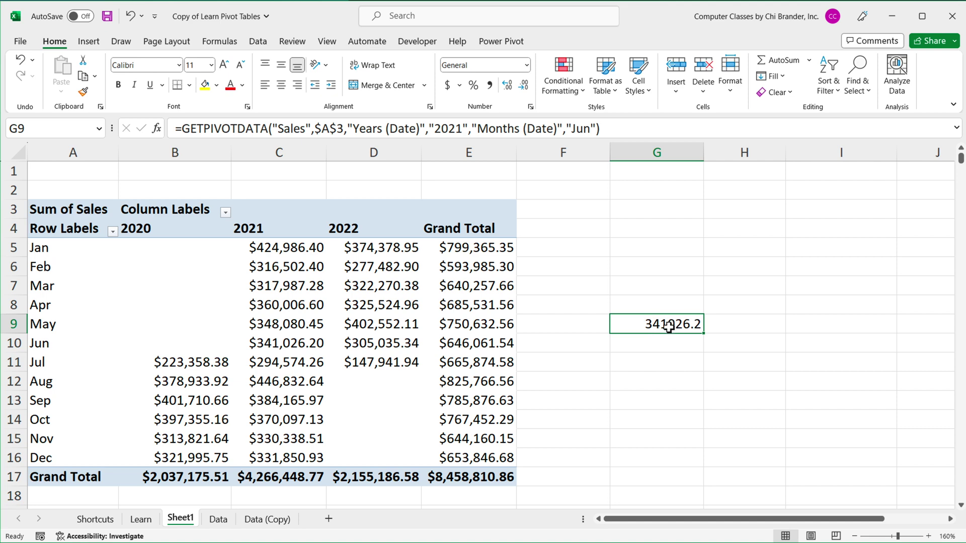
double_click(668, 327)
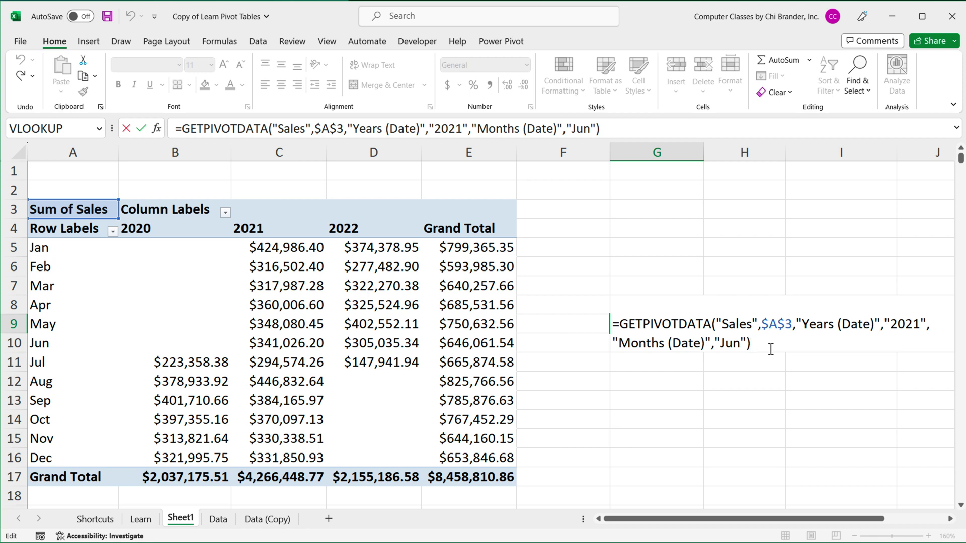
key(Return)
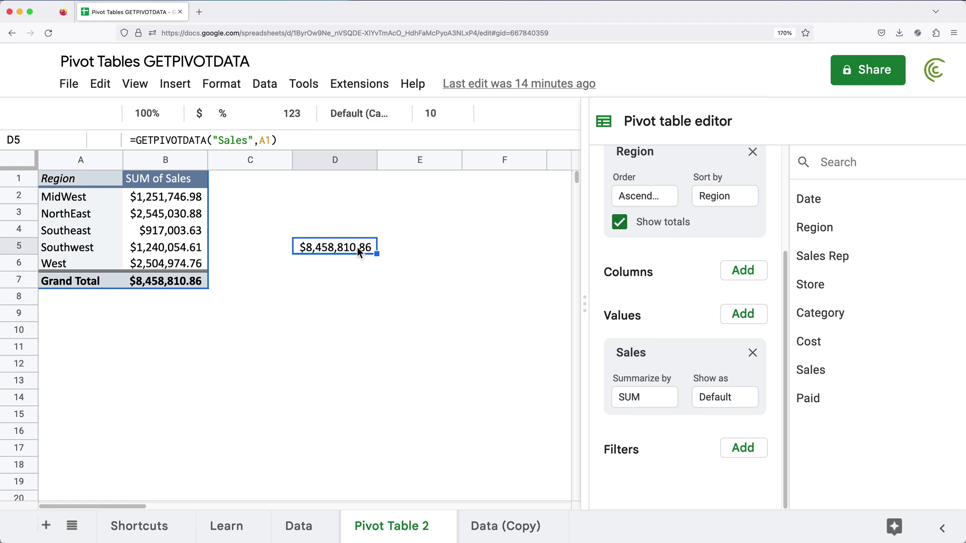
- In Google Sheets, clear cell D5 on the Pivot Table 2 sheet and replace Region with Date in the pivot table's rows
key(Delete)
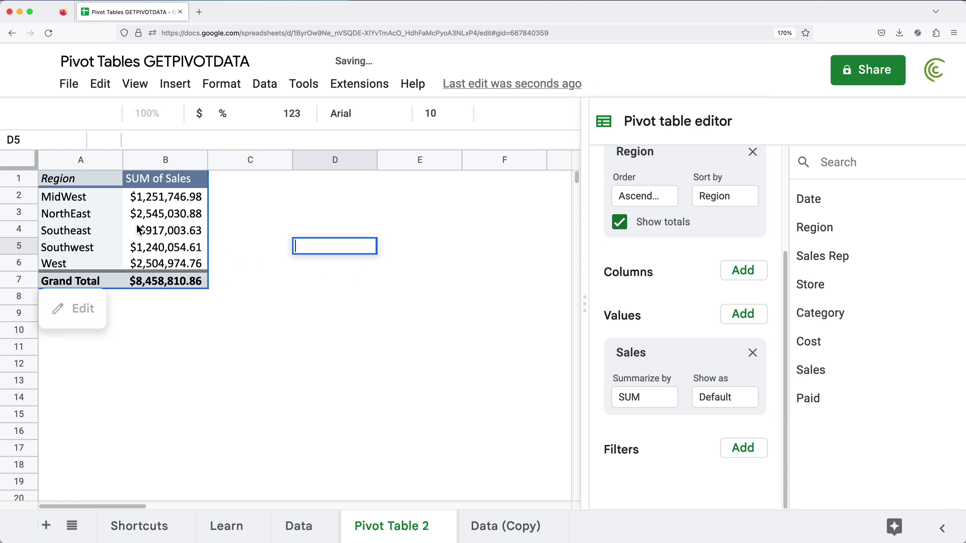
click(139, 230)
scroll(701, 310, up, 1)
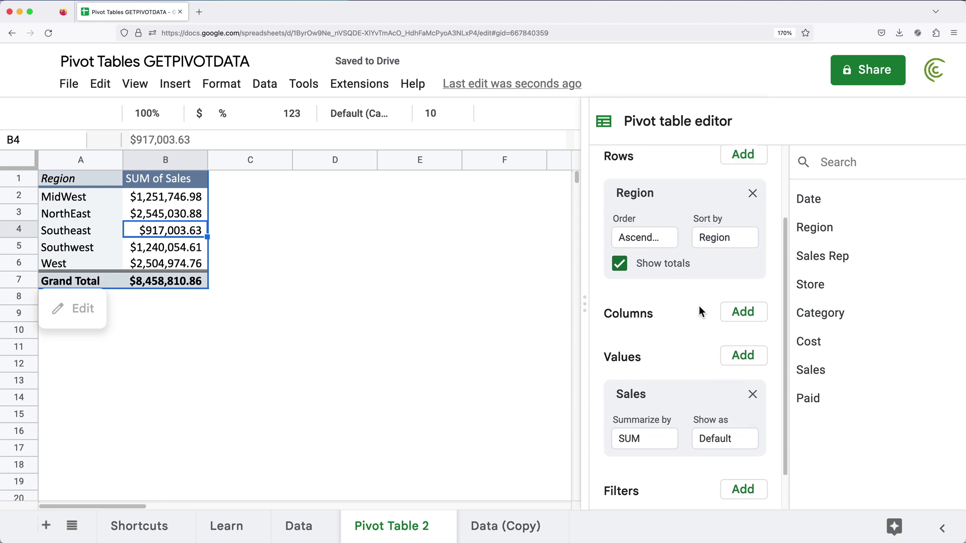
scroll(701, 310, up, 1)
click(753, 217)
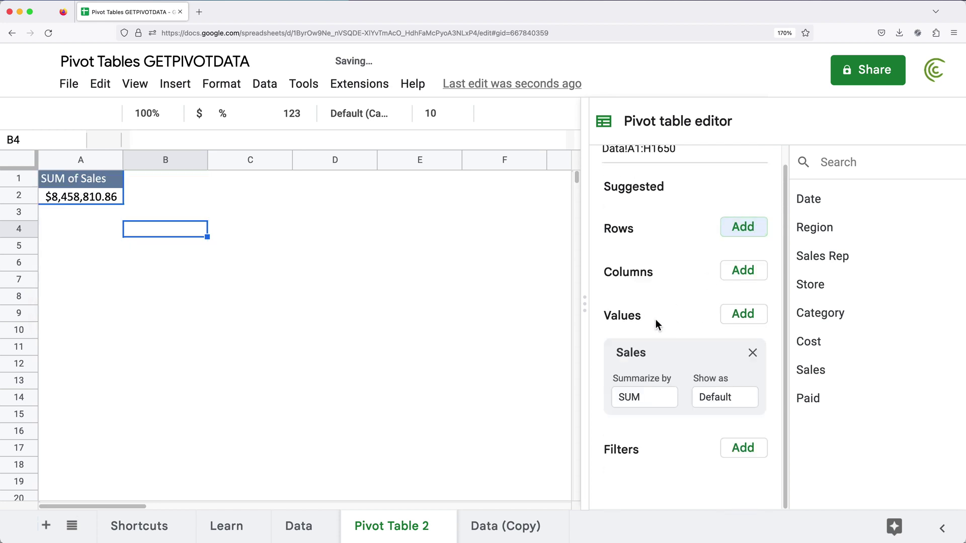
click(747, 230)
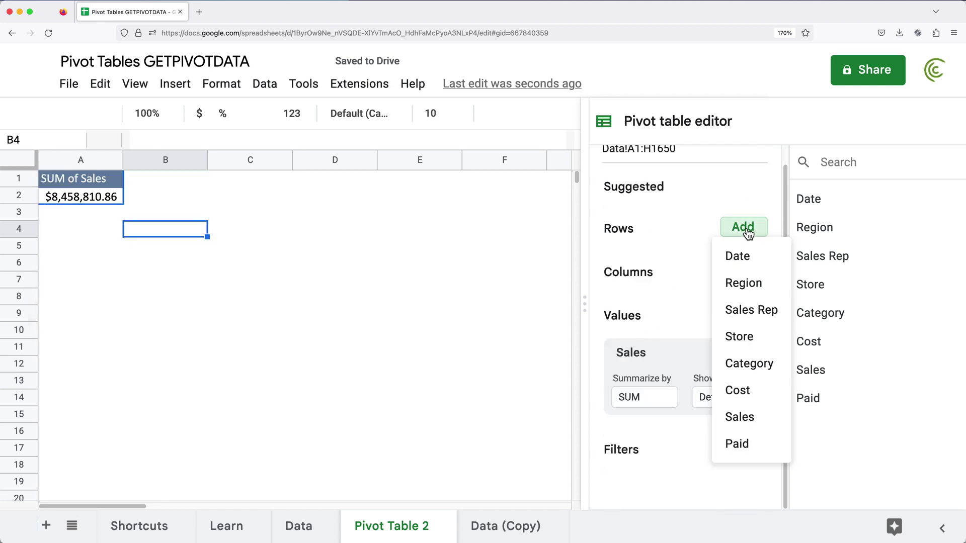
click(752, 258)
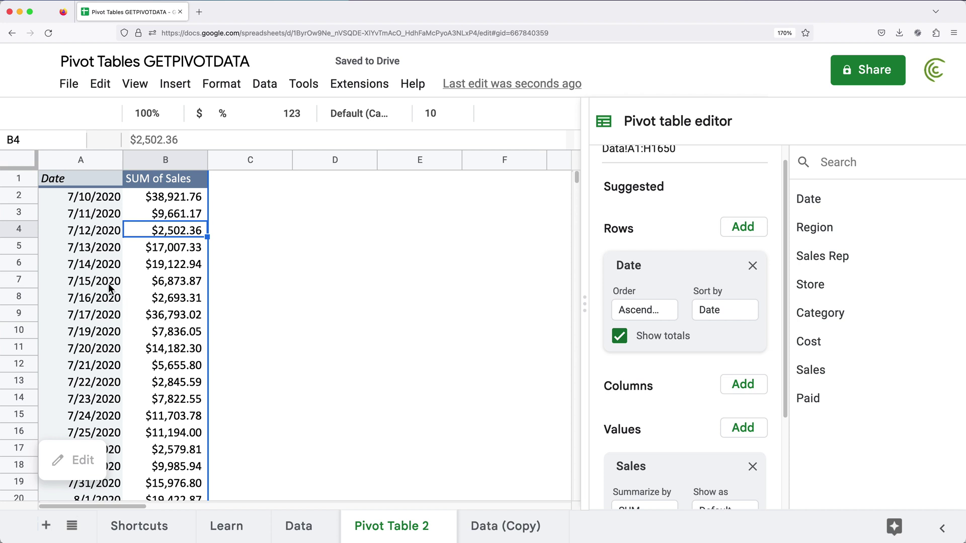
- Group the pivot table's dates by Year-Month and widen column A to fit its header
right_click(94, 250)
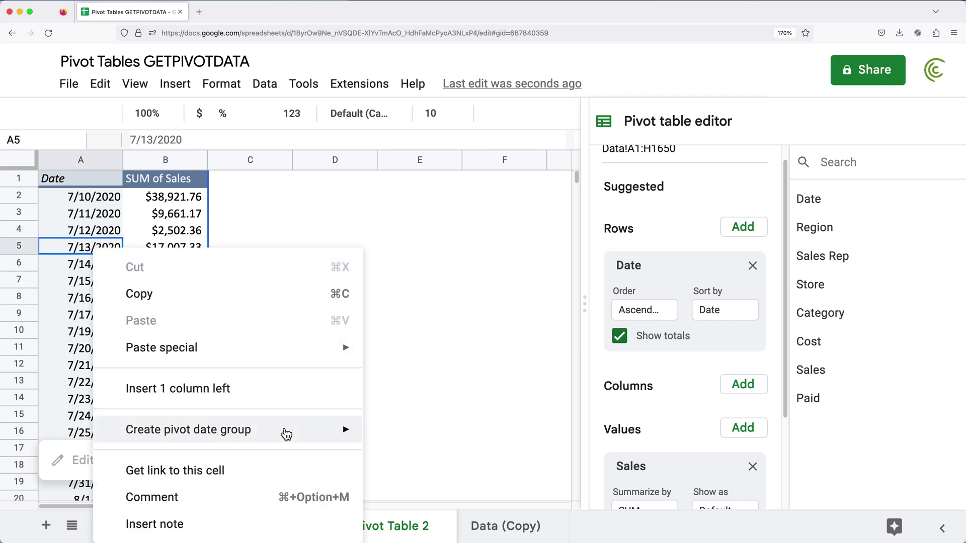
mouse_move(285, 441)
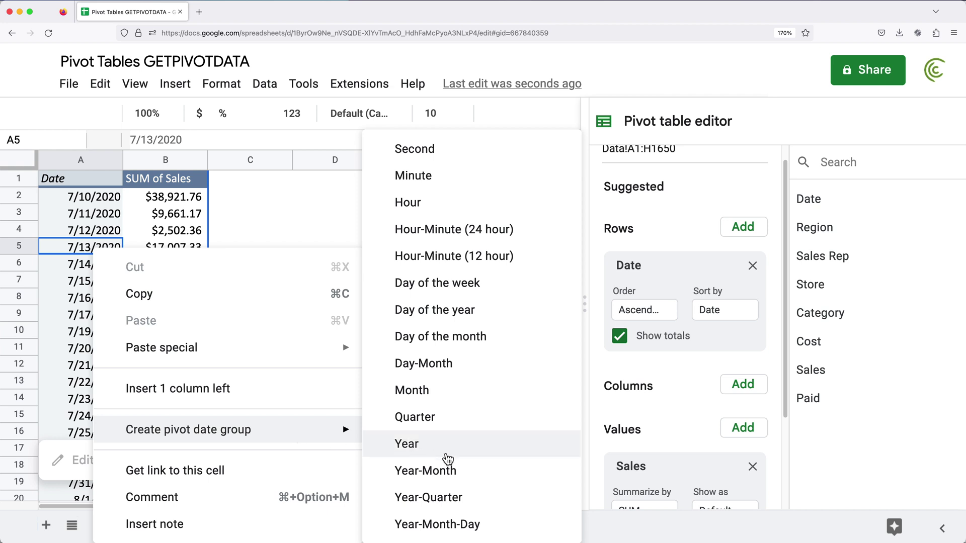
click(460, 479)
drag(124, 162, 149, 166)
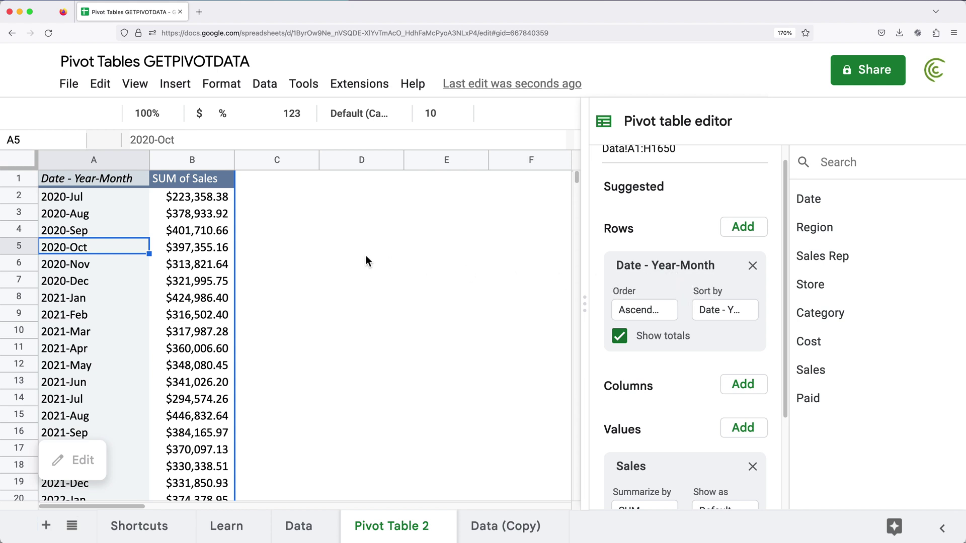
- Begin a GETPIVOTDATA formula in D6 with the value name "Sales" and the absolute pivot table reference $A$1
click(351, 262)
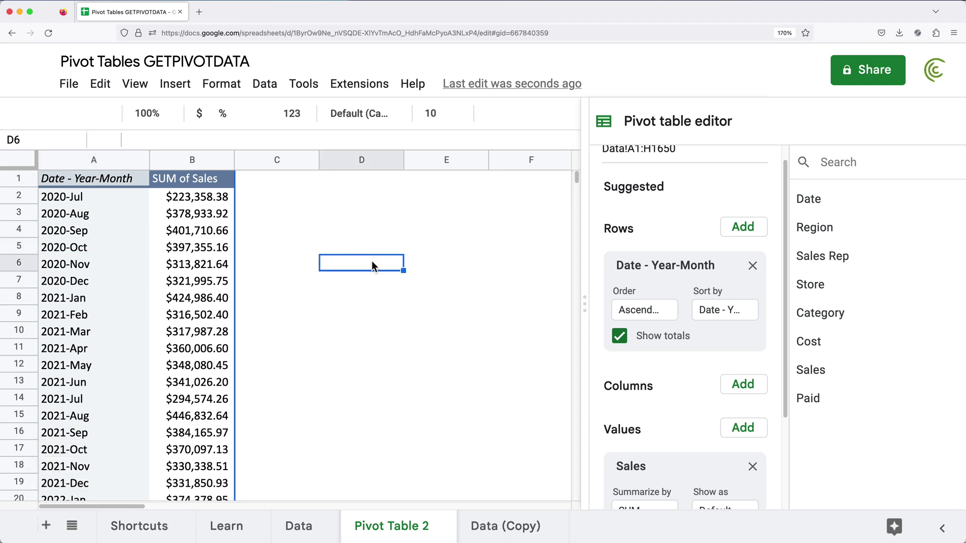
text(=G)
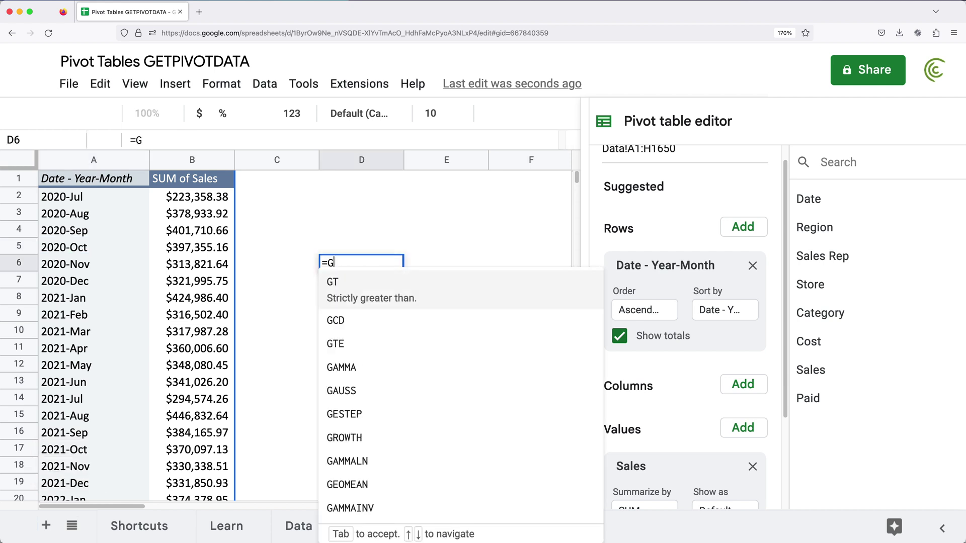
text(ET)
key(Tab)
text("Sales")
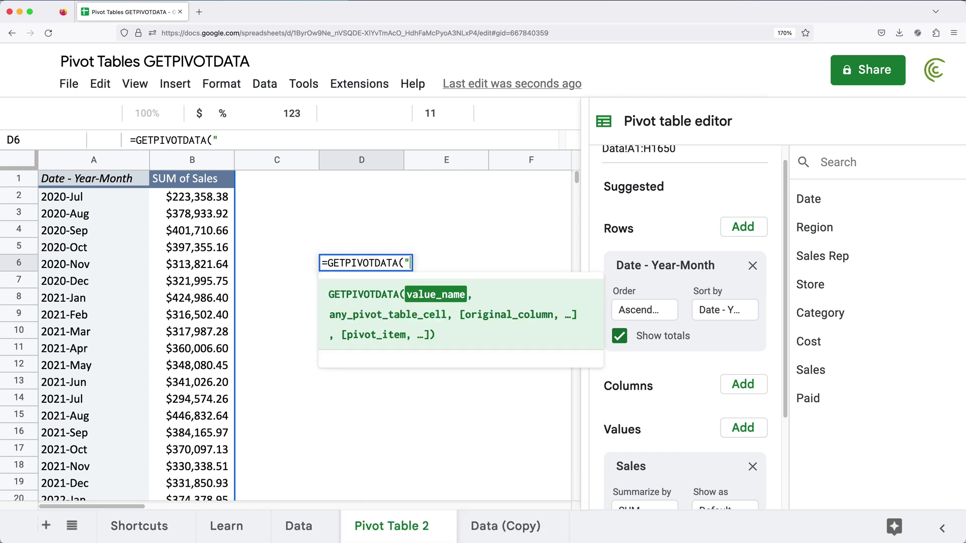
text(,)
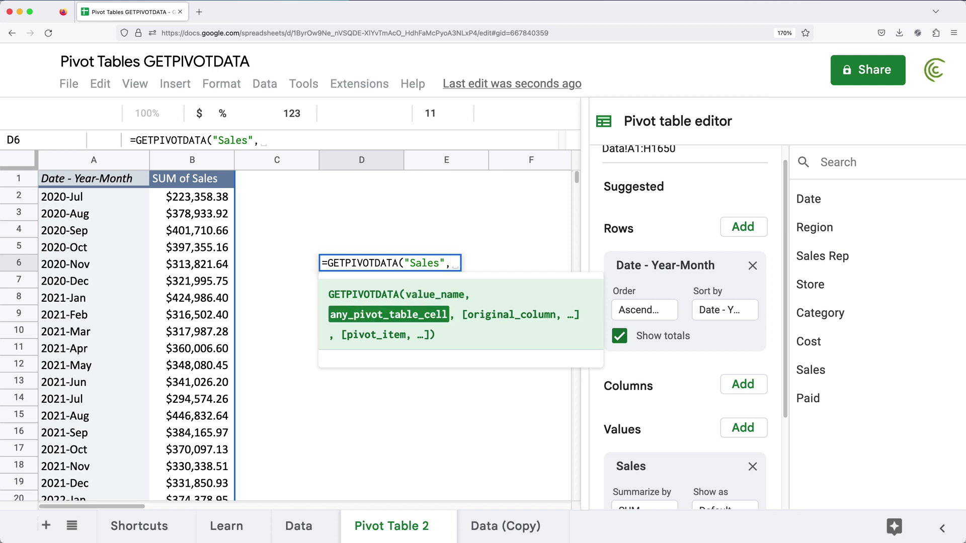
click(67, 185)
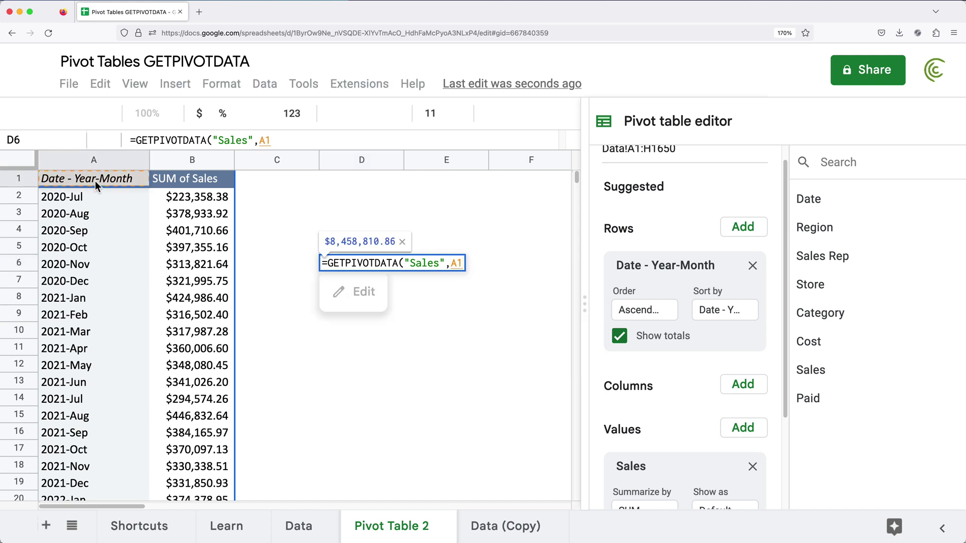
click(451, 263)
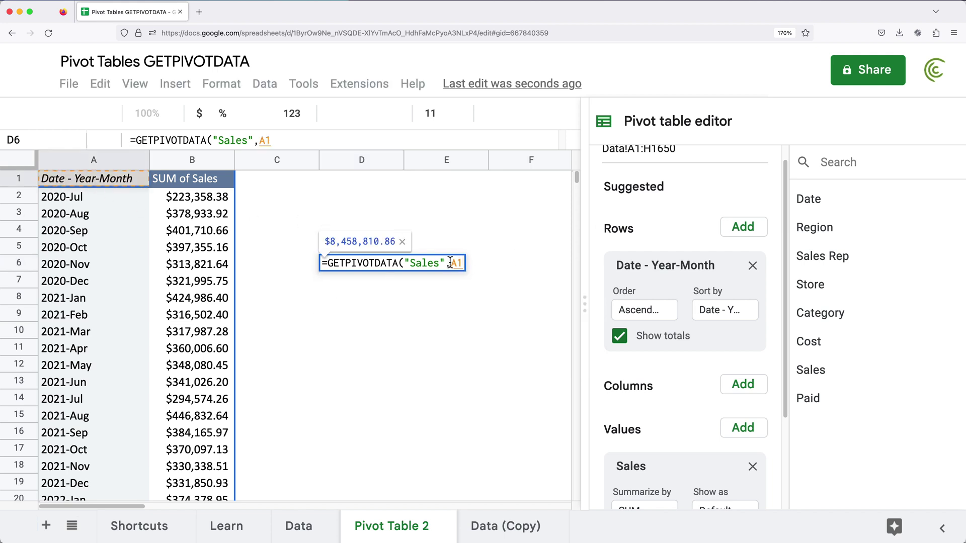
key(F4)
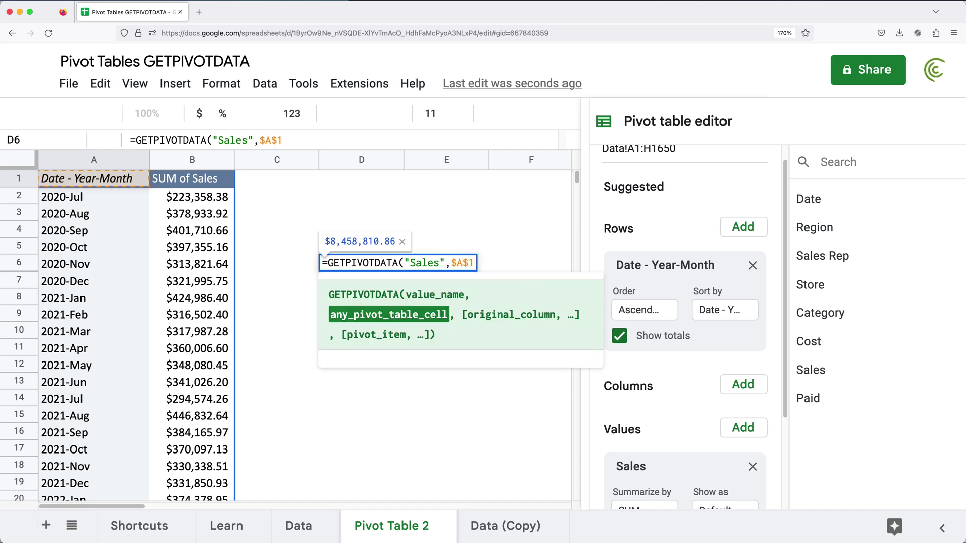
- Complete the D6 formula with the field "Date - Year-Month" and the item "2020-Dec"
text(,")
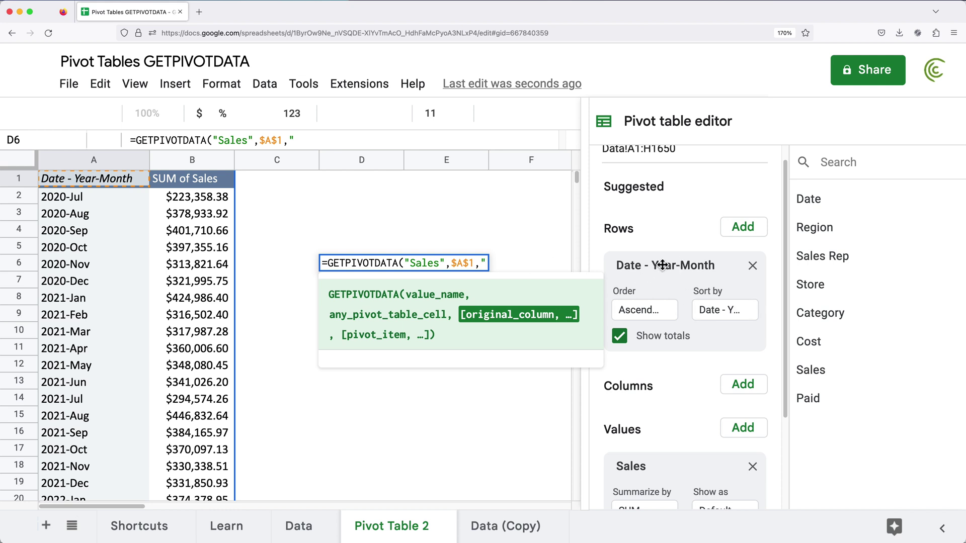
text(Date - )
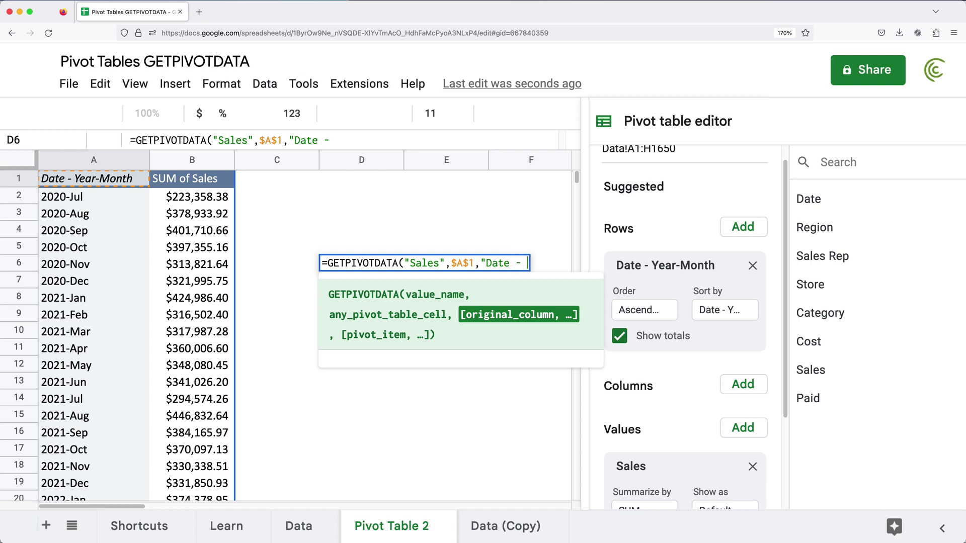
text(Year-)
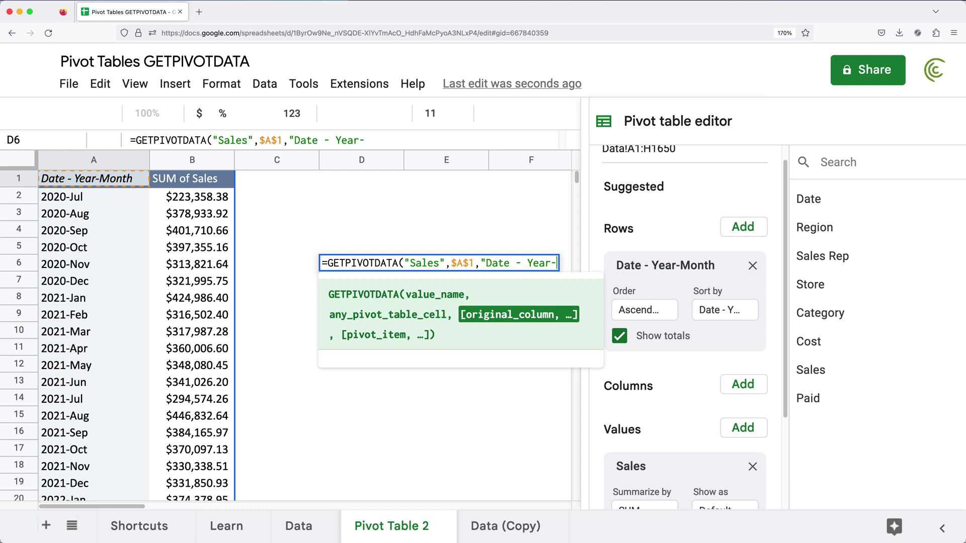
text(Month")
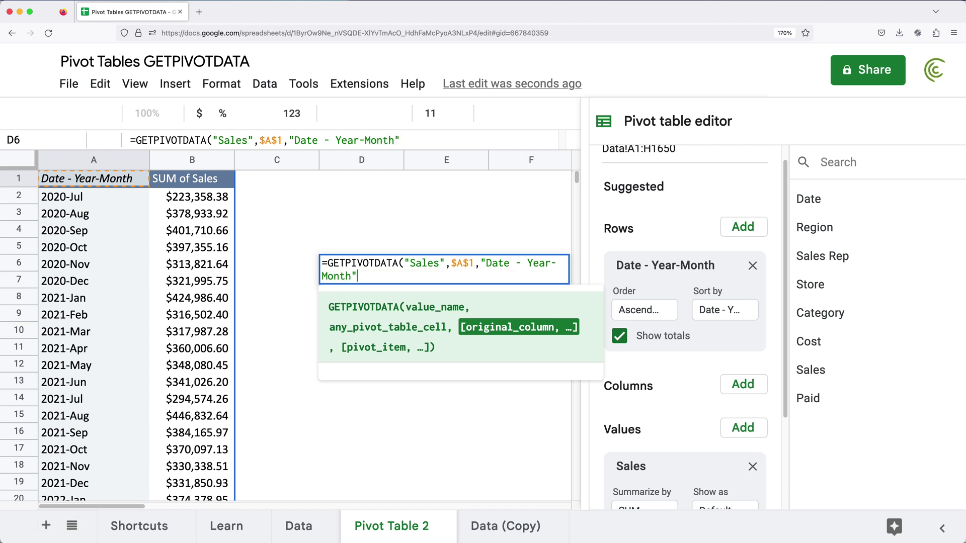
text(,")
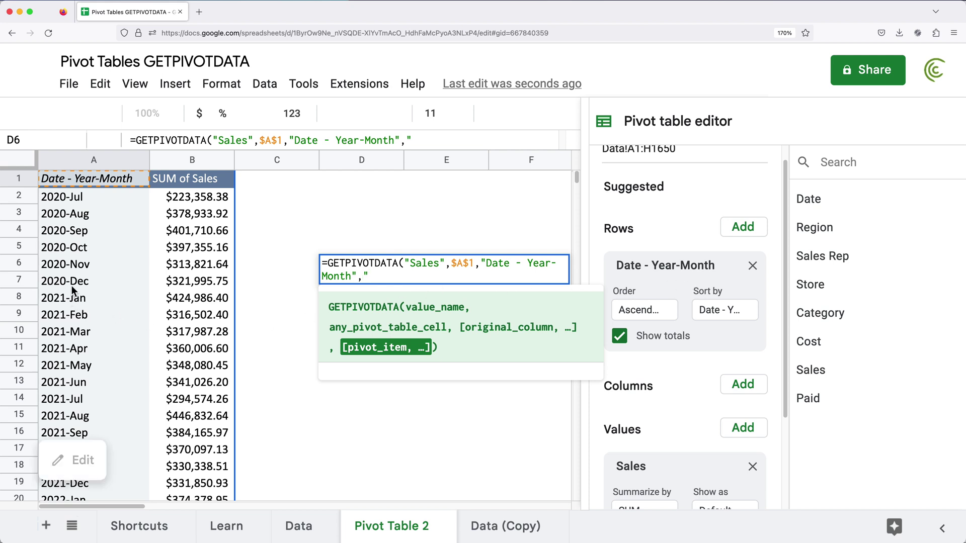
text(2020)
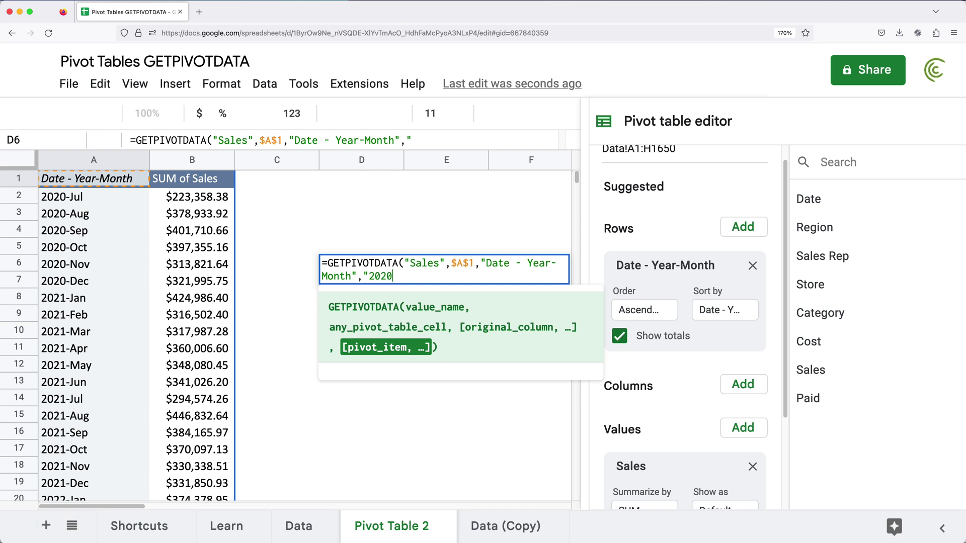
text(-Dec"))
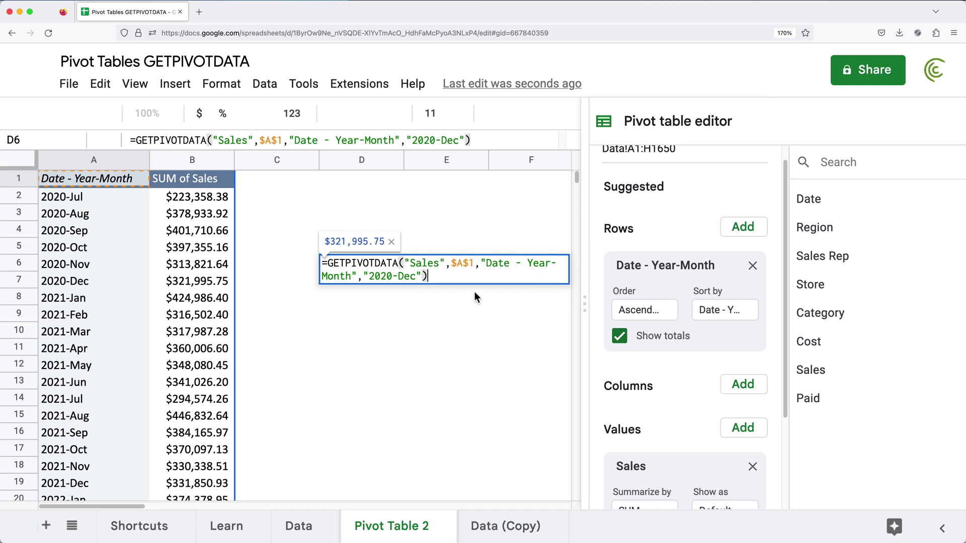
key(Return)
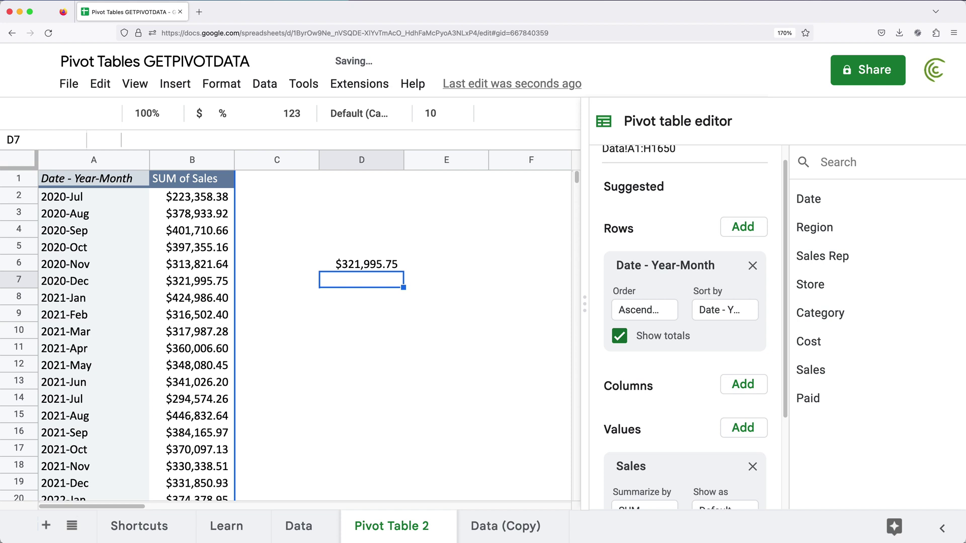
- Compare the D6 result with the pivot table's 2020-Dec sales and review the formula's arguments
click(363, 265)
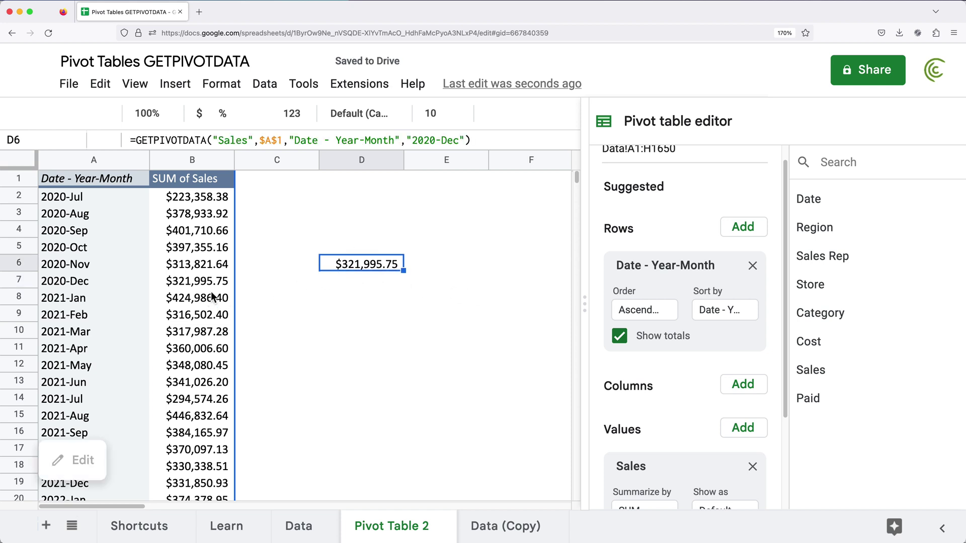
click(215, 281)
click(362, 266)
double_click(363, 266)
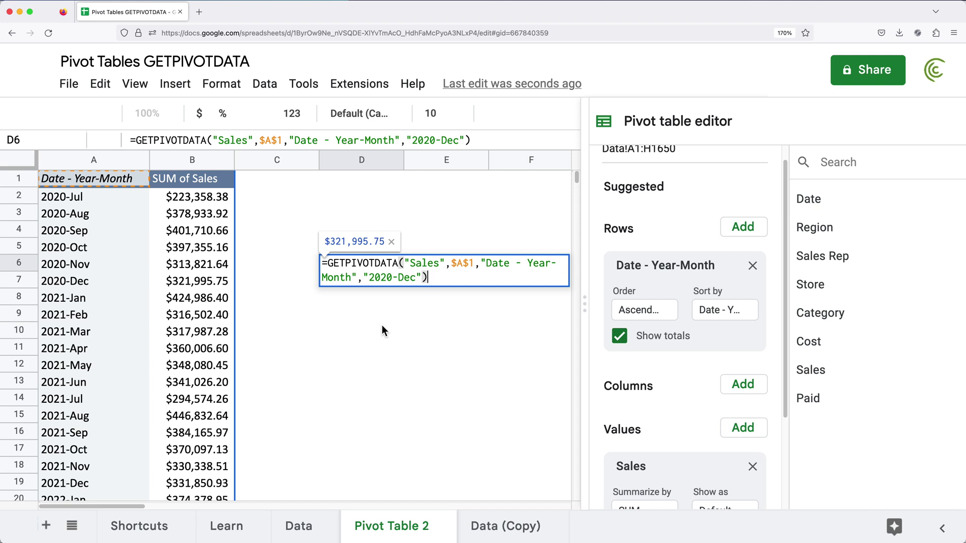
key(Escape)
- Clear cell D6 and regroup the pivot table's dates by Month
key(BackSpace)
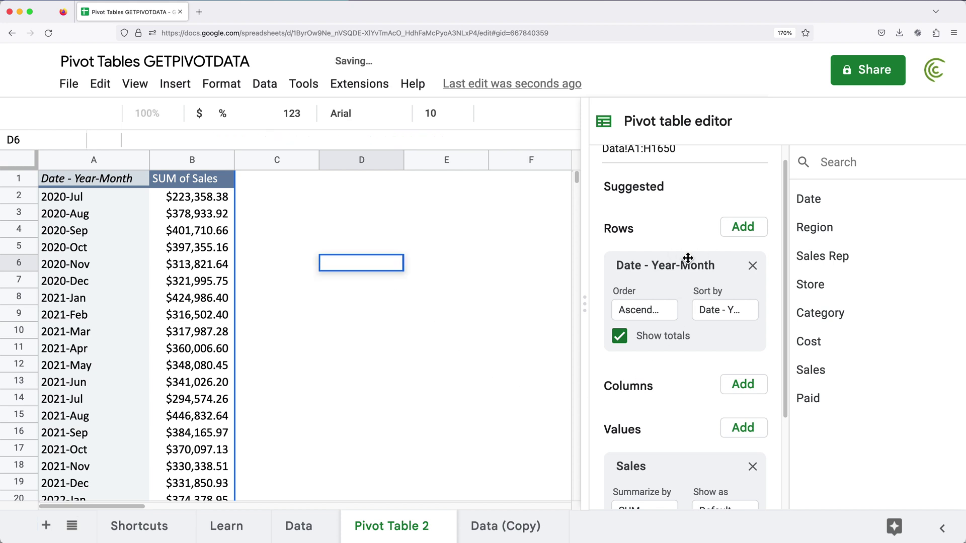
right_click(66, 215)
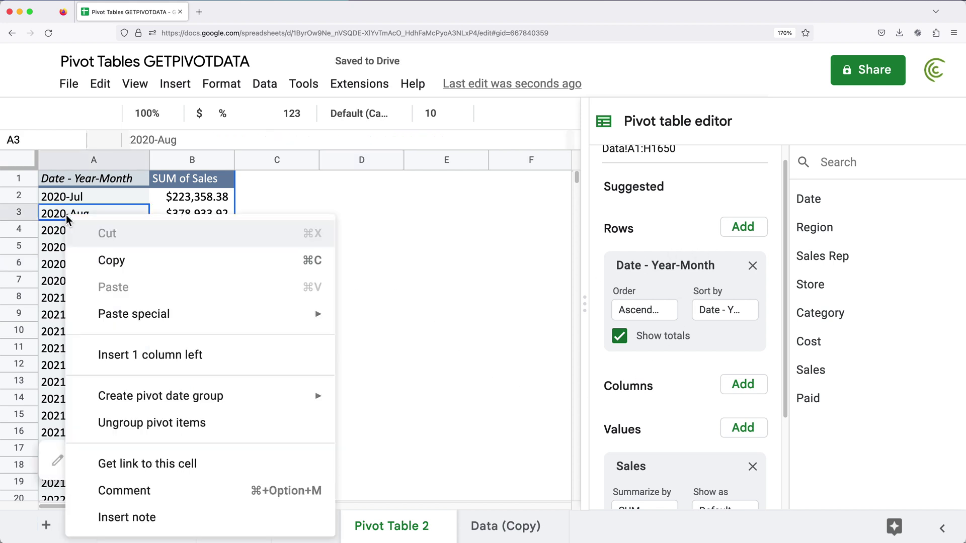
mouse_move(236, 405)
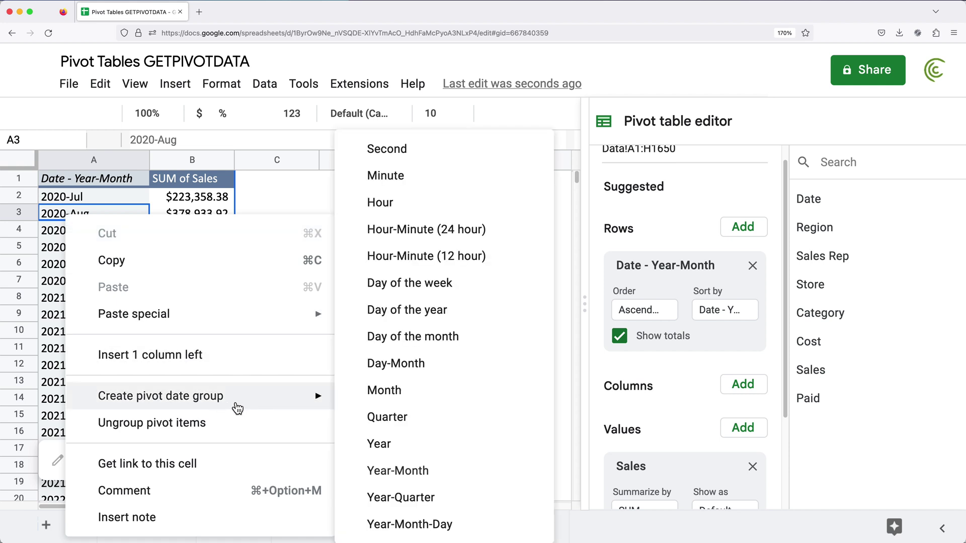
click(397, 402)
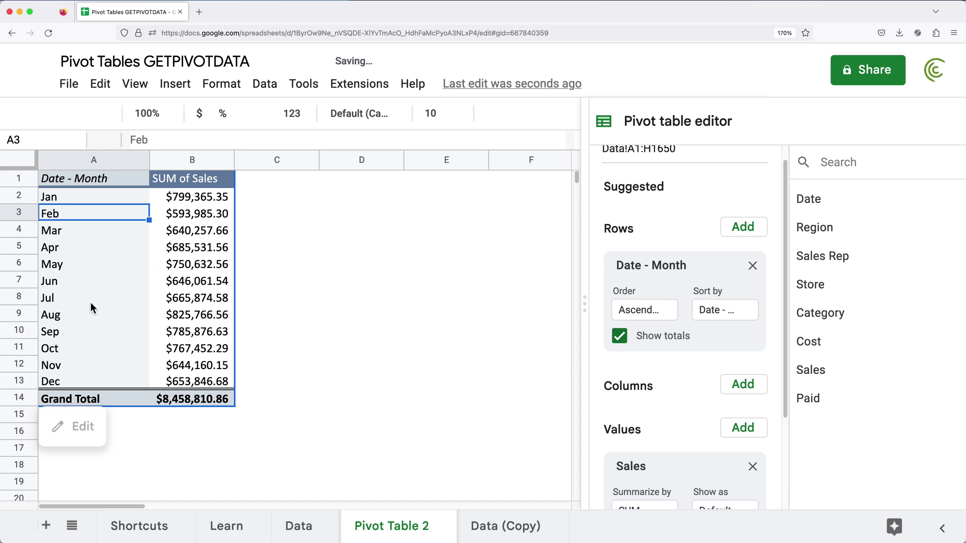
- Add Date to the pivot table's rows a second time and group that field by Year
click(748, 228)
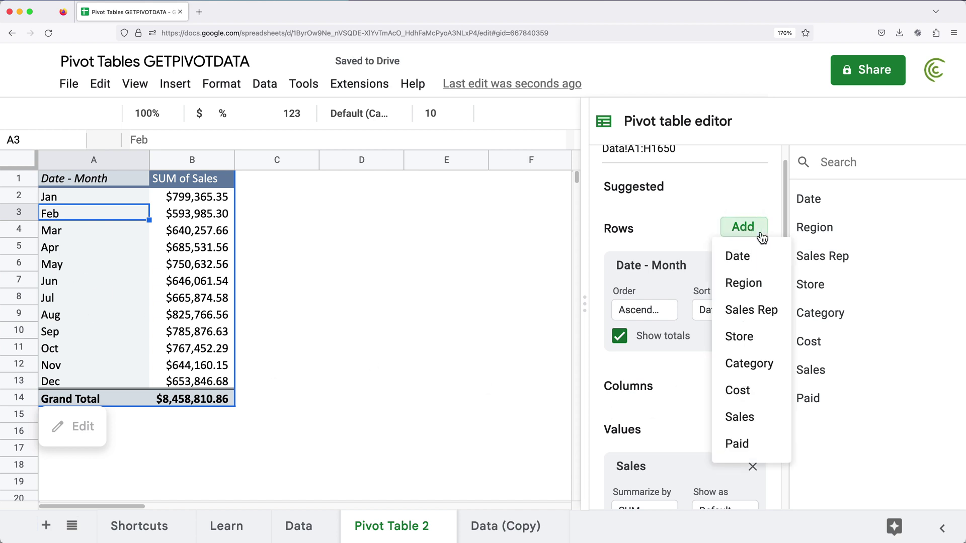
click(752, 265)
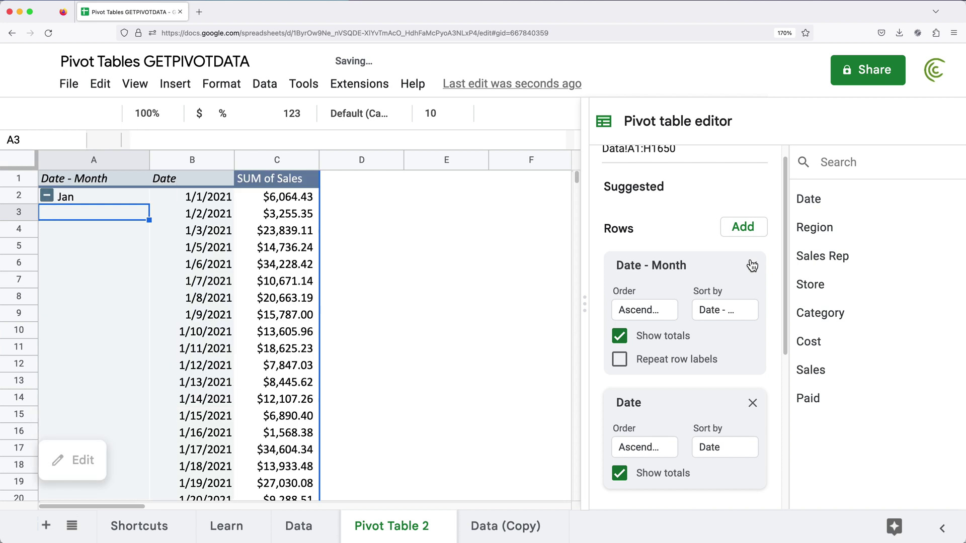
click(202, 215)
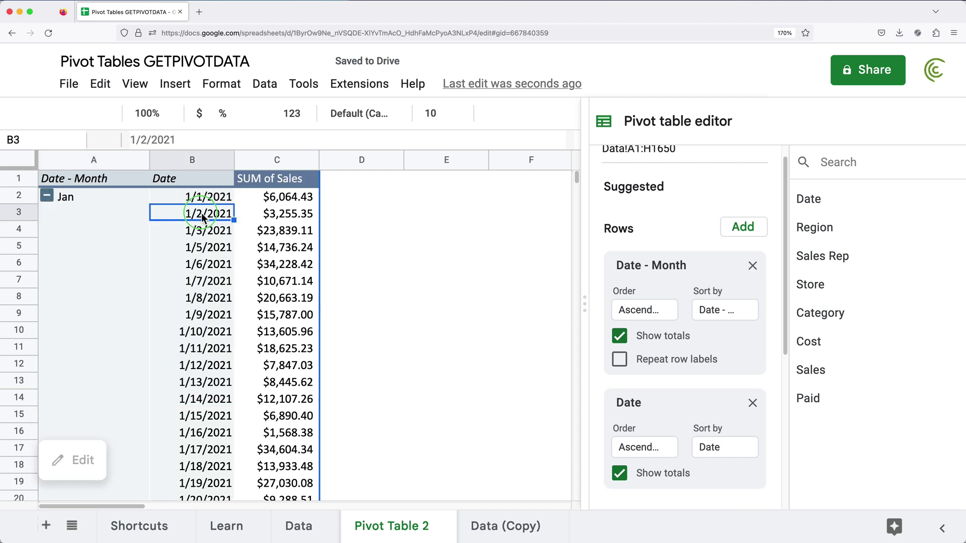
right_click(201, 217)
mouse_move(335, 360)
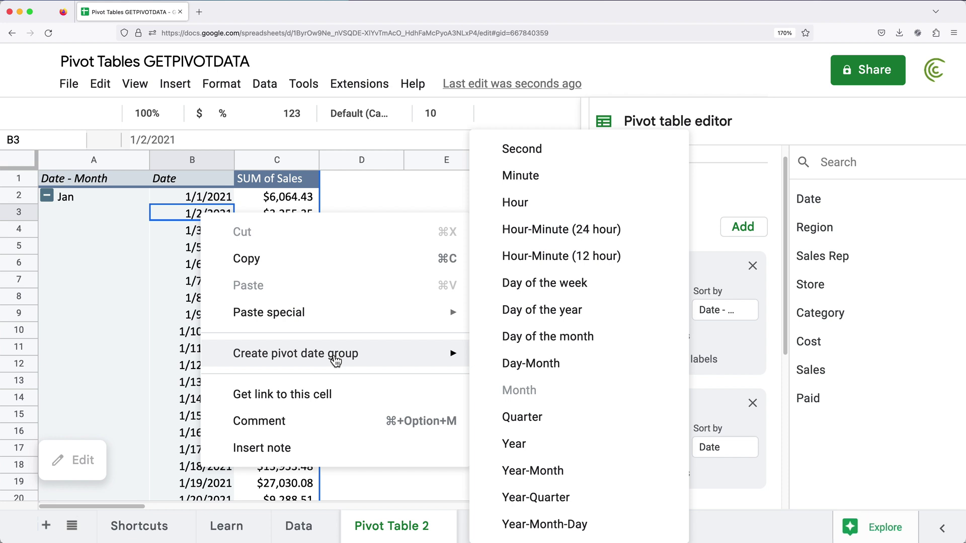
click(536, 443)
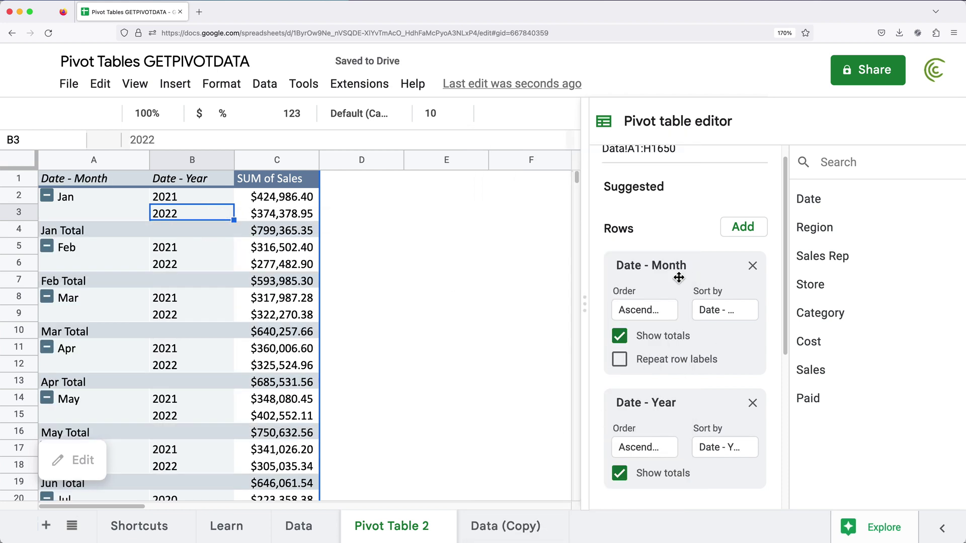
- Move the Date - Year field from the pivot table's rows to its columns
scroll(678, 278, down, 2)
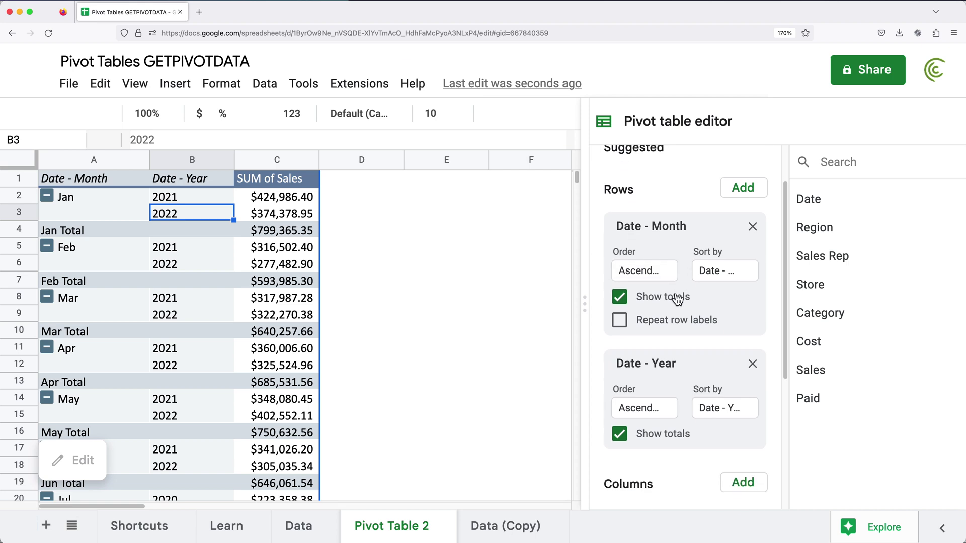
key(super+minus)
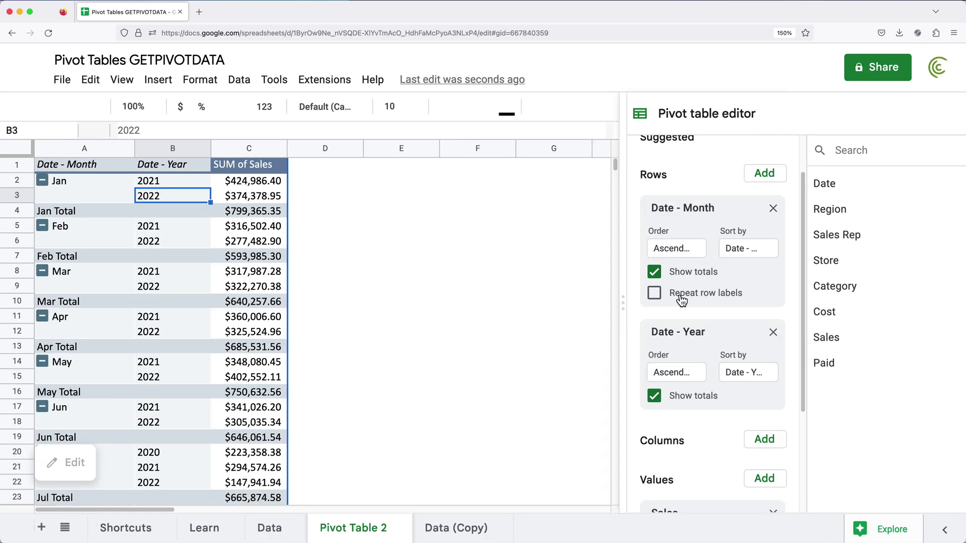
scroll(677, 296, down, 1)
drag(695, 309, 699, 361)
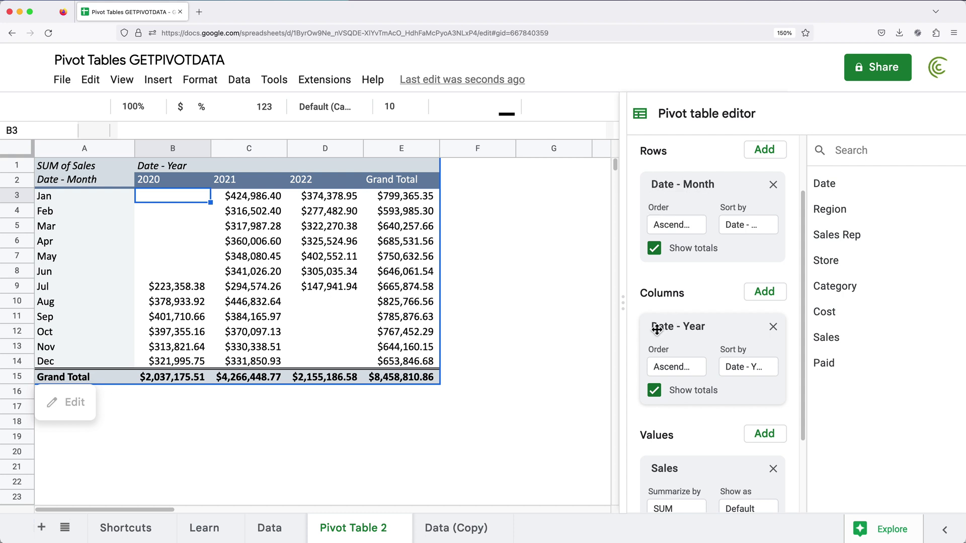
- Enter the formula =GETPIVOTDATA("Sales",$A$1) in cell G5 with an absolute reference to the pivot table
click(538, 224)
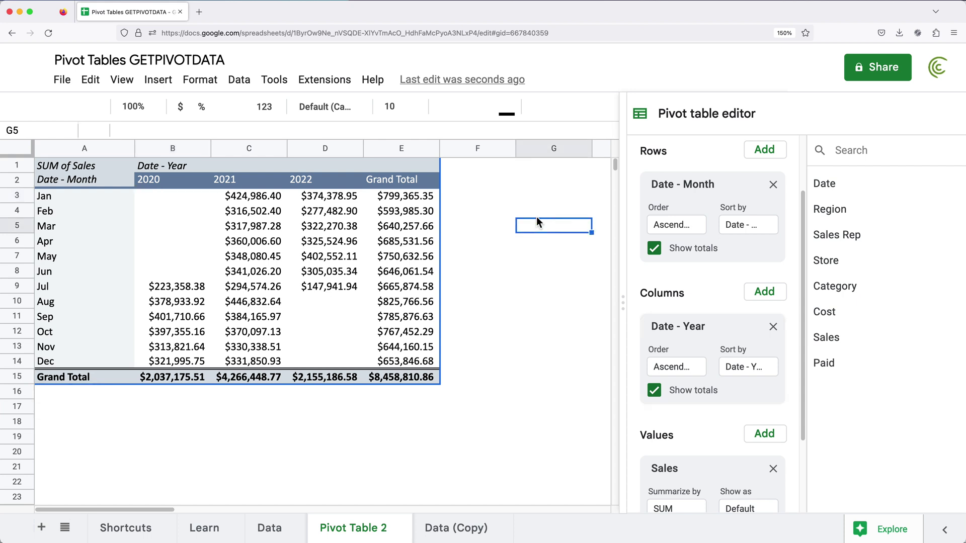
text(=GET)
key(Tab)
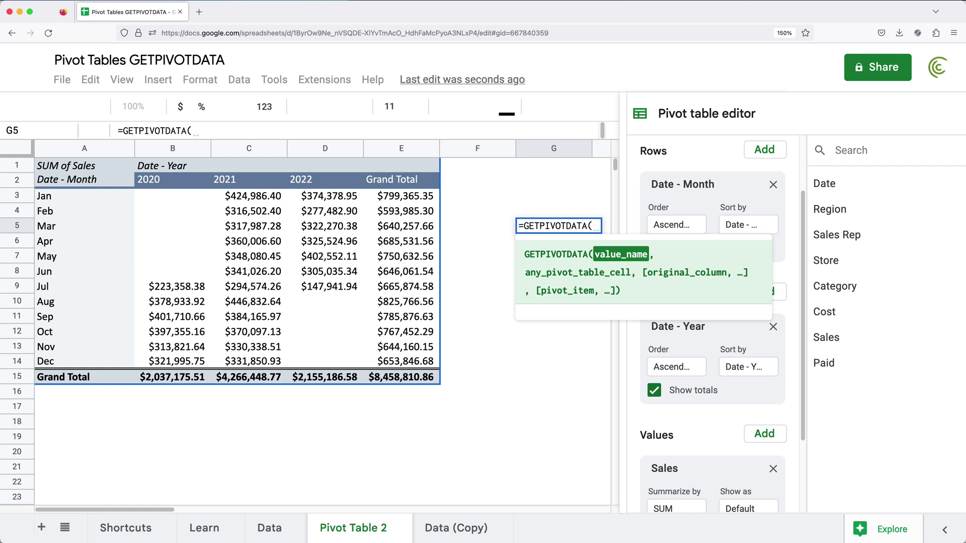
key(shift+Return)
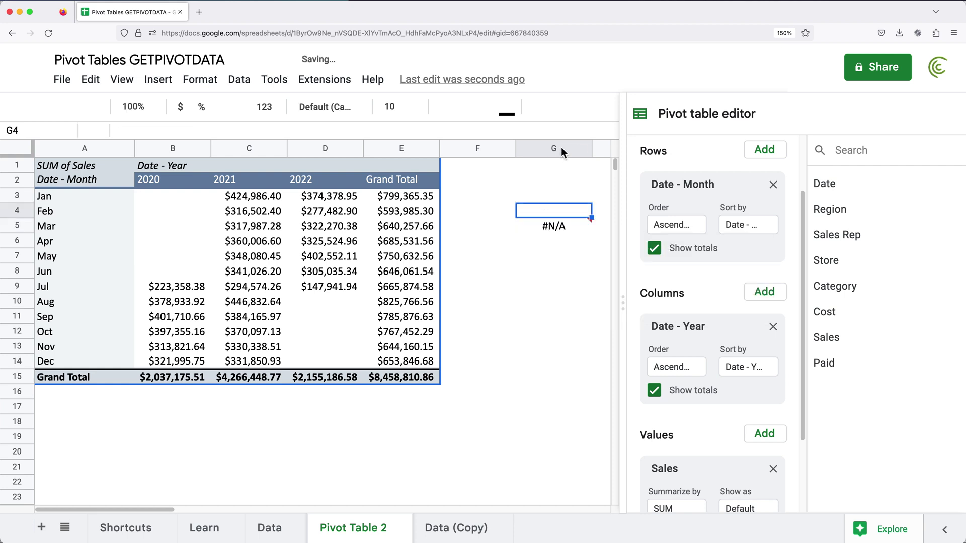
click(573, 227)
double_click(573, 226)
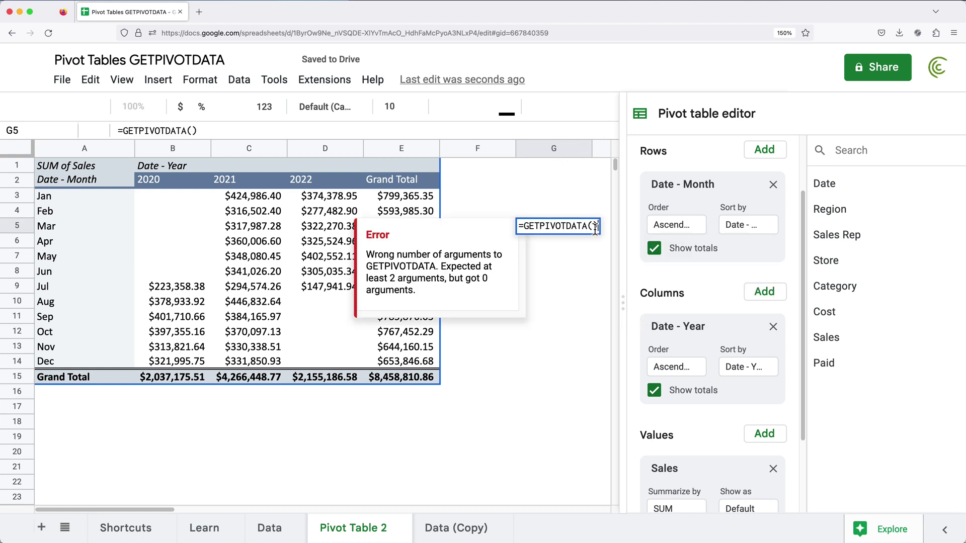
key(BackSpace)
text(")
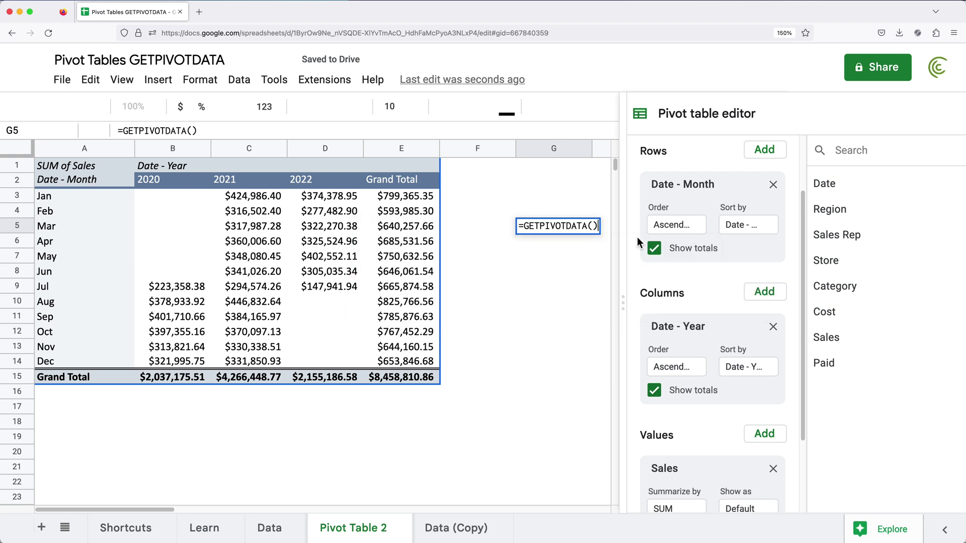
text(Sales")
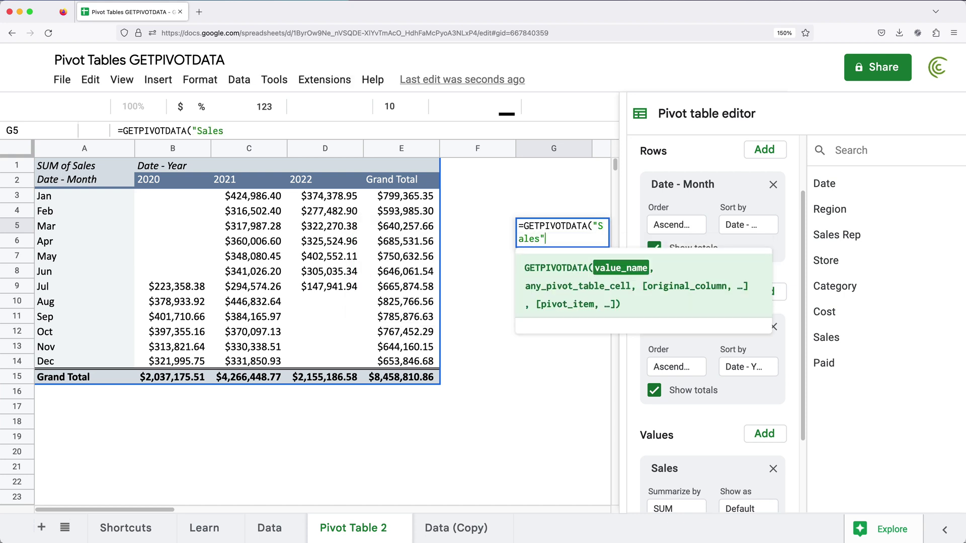
text(,)
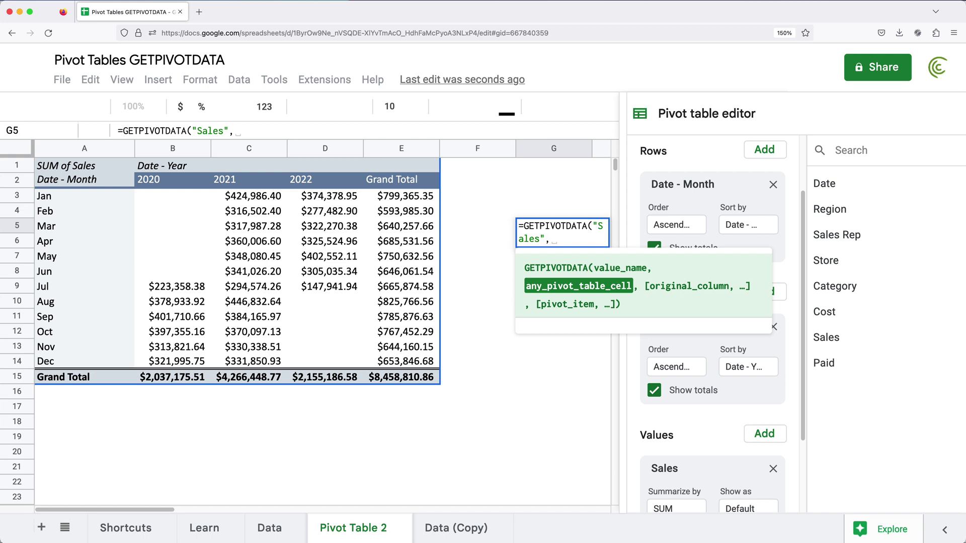
click(94, 168)
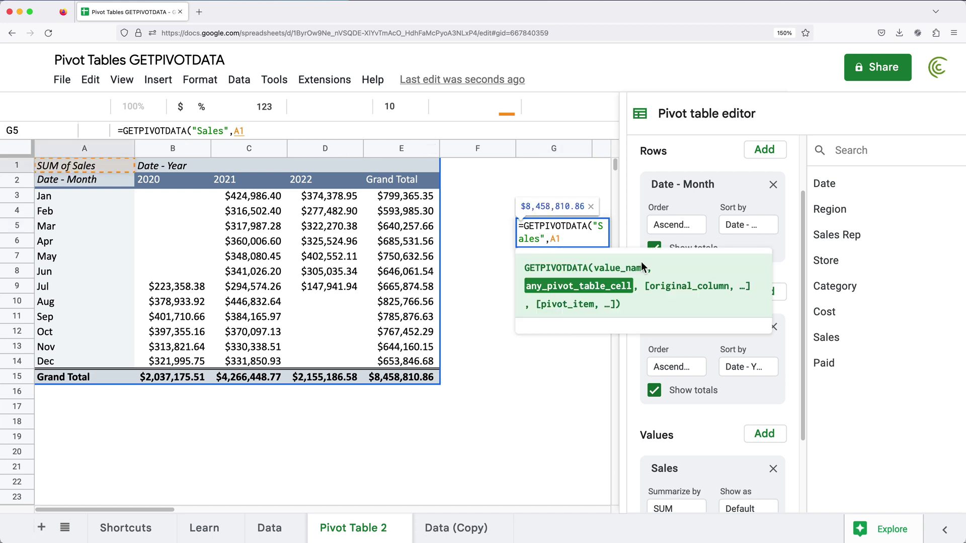
key(F4)
text())
key(Return)
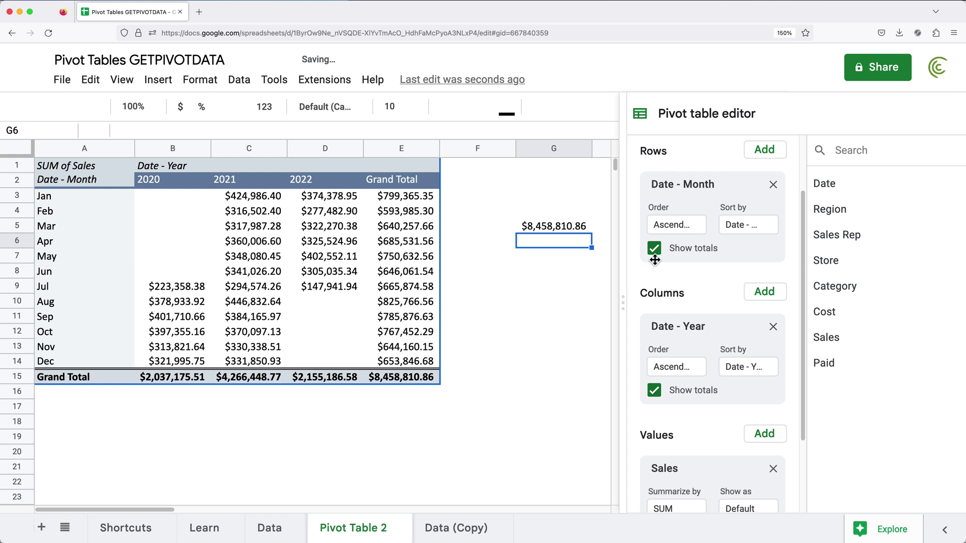
- Compare the G5 result with the pivot table's overall grand total in E15
click(549, 230)
click(407, 378)
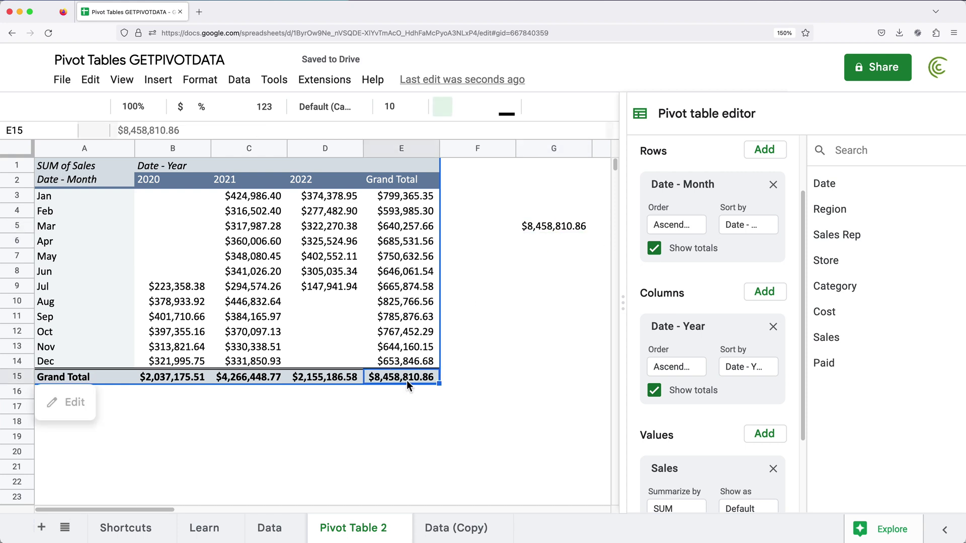
click(540, 227)
click(576, 240)
click(576, 225)
- Add "Date - Year" as the original column argument after $A$1 in the G5 formula
double_click(578, 229)
click(574, 238)
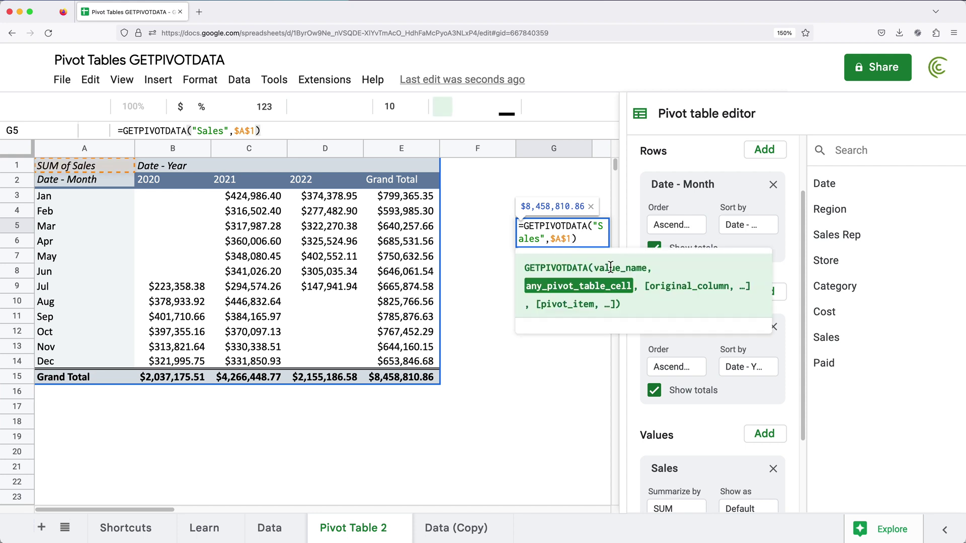
text(,)
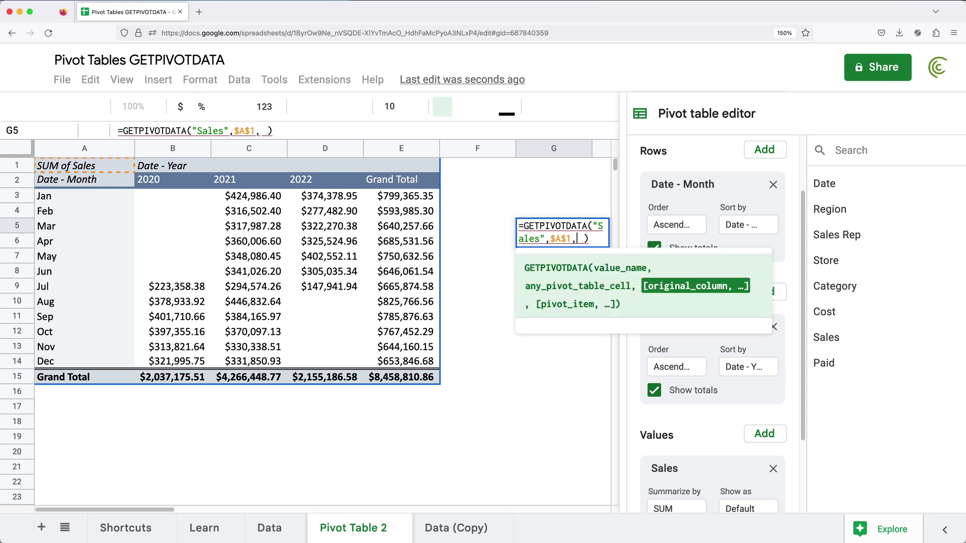
key(BackSpace)
text(")
text(Date)
text( - )
text(Year)
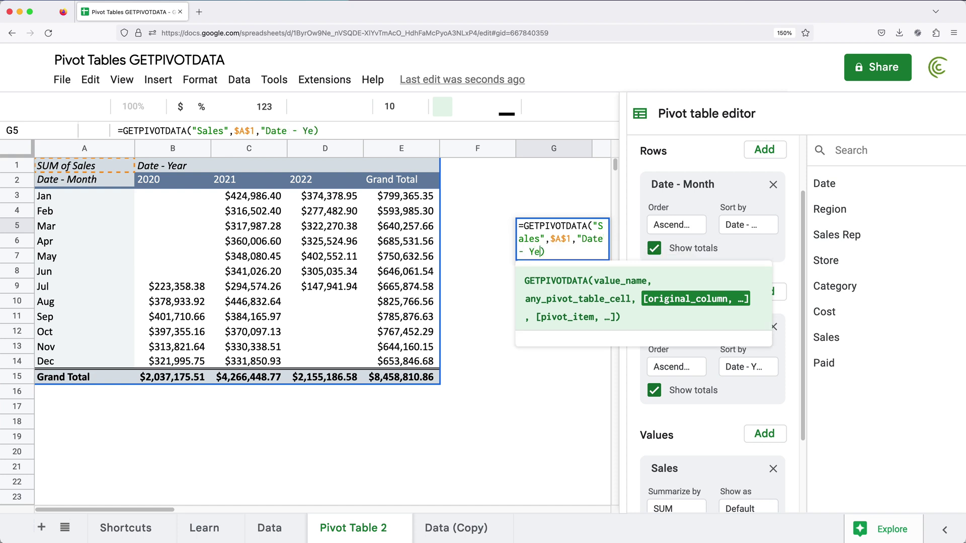
click(554, 211)
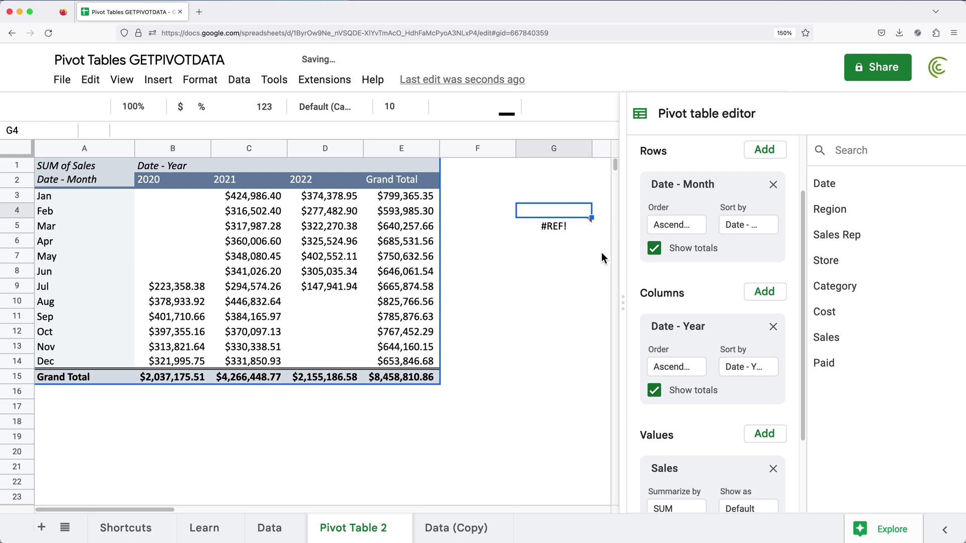
- Add "2021" as the pivot item for the year field in the G5 formula
double_click(560, 229)
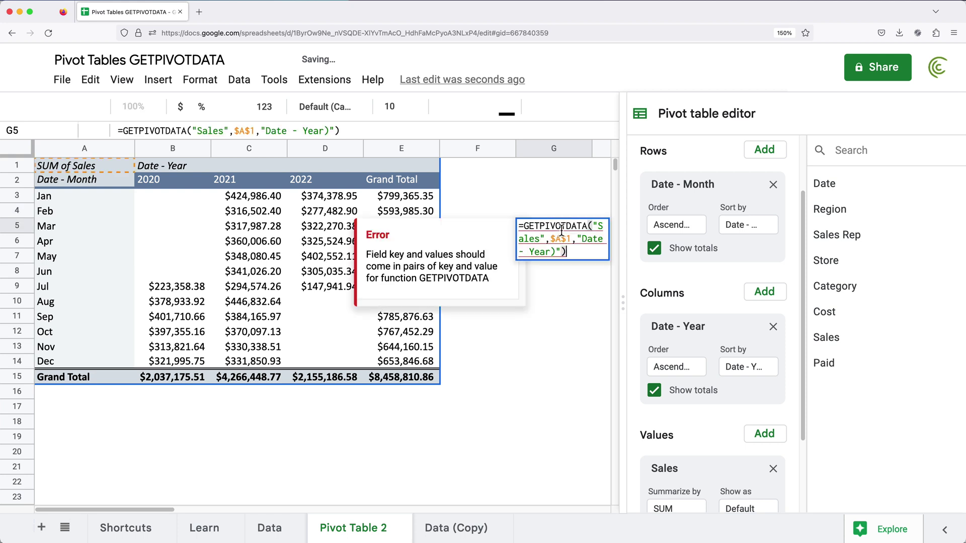
click(559, 254)
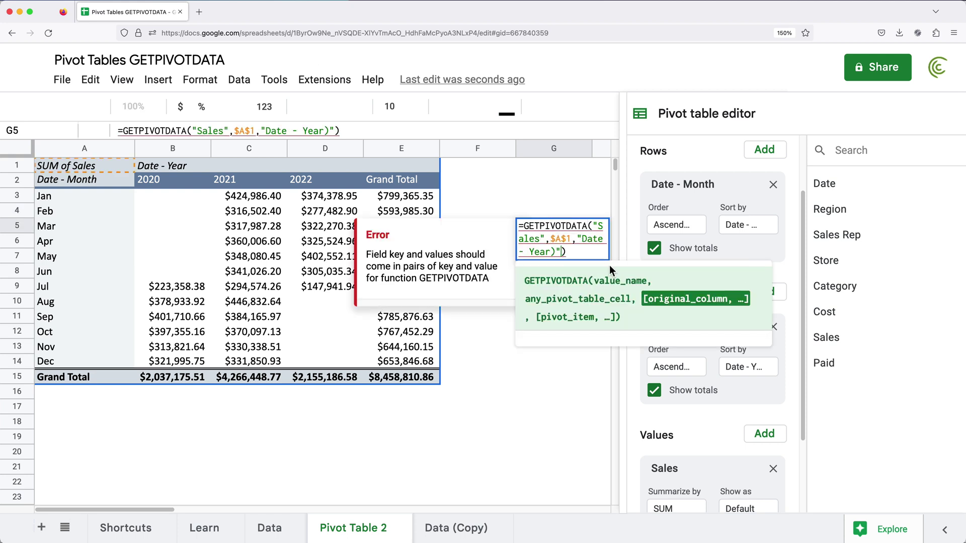
text(,")
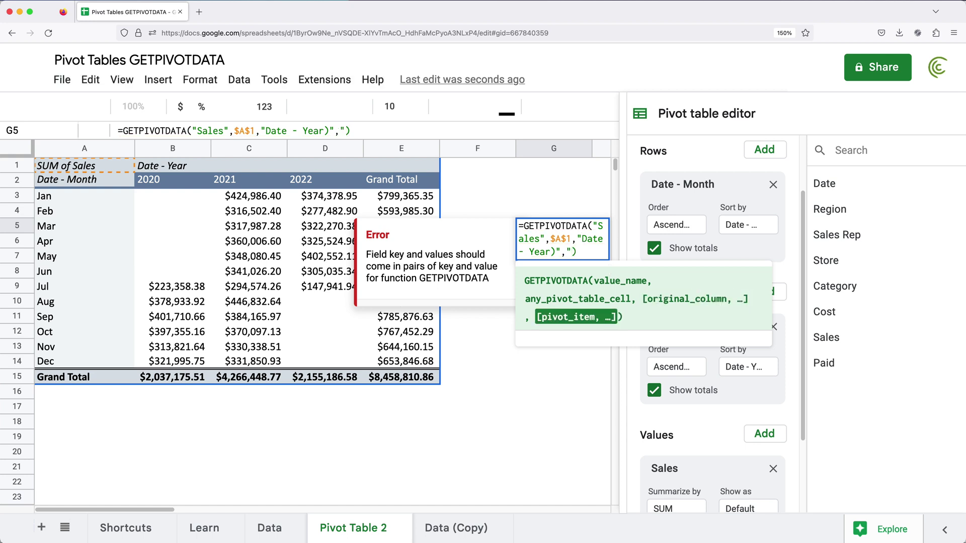
text(2021")
key(Return)
click(575, 223)
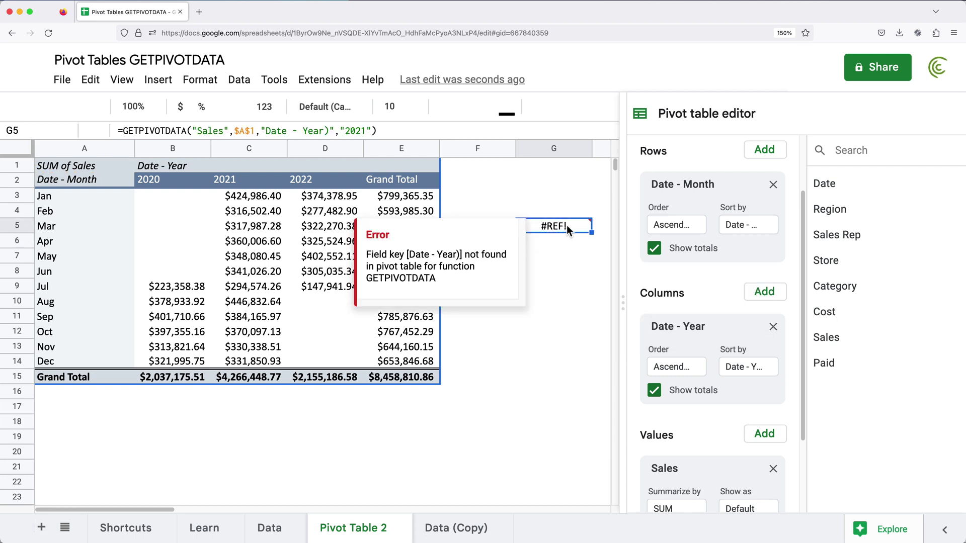
- Remove the stray closing parenthesis inside the quoted "Date - Year" field name in the G5 formula
double_click(566, 227)
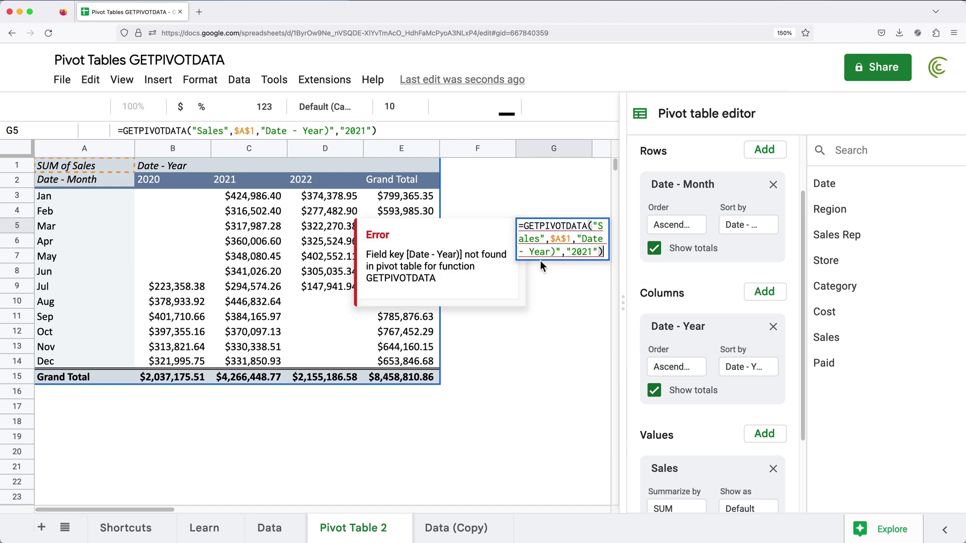
key(Left)
key(Left)
key(Left)
key(Left)
key(Left)
key(Left)
key(Left)
key(Left)
key(Left)
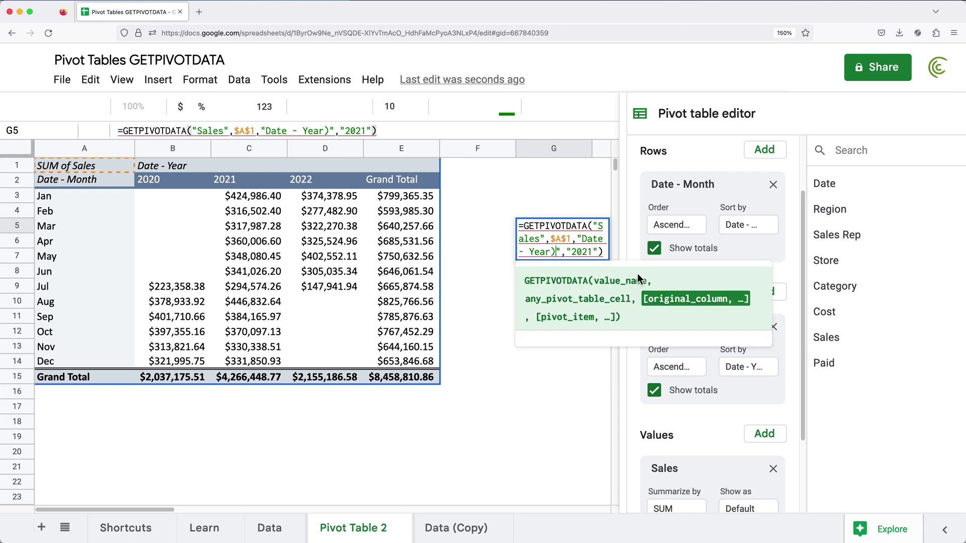
key(BackSpace)
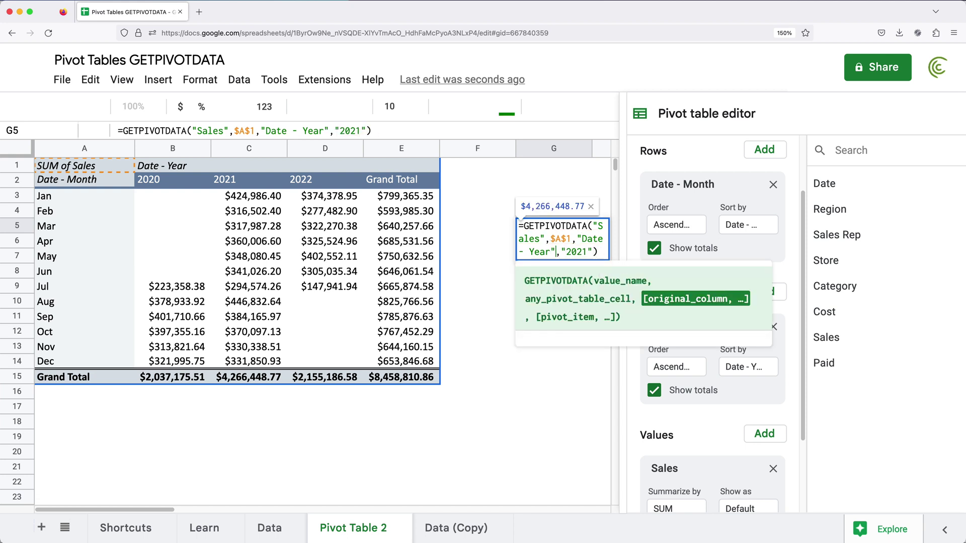
click(566, 251)
key(Right)
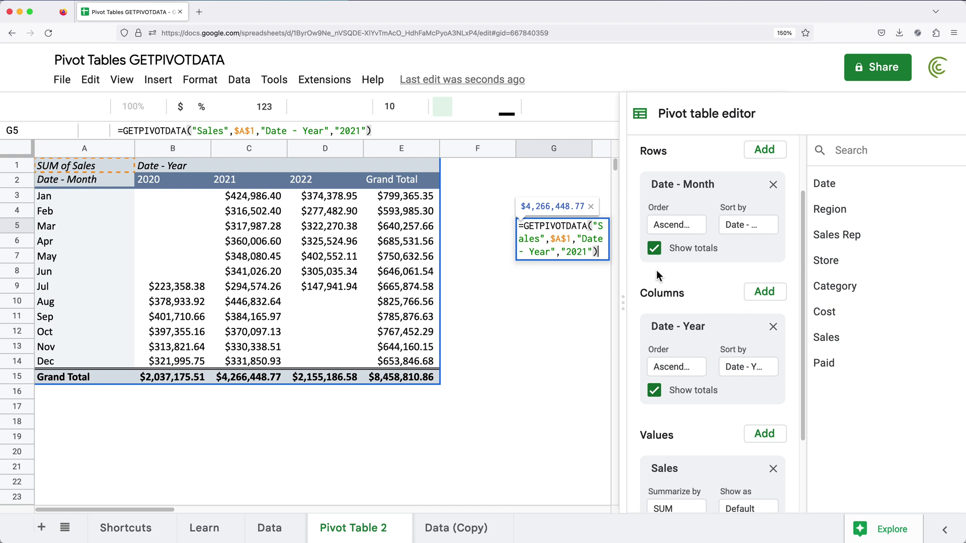
key(Return)
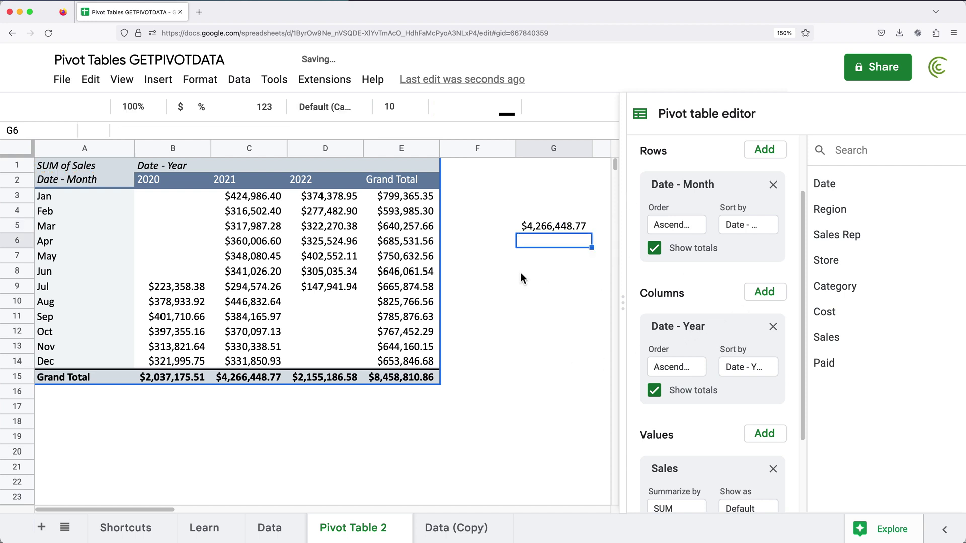
- Extend the G5 formula with the second field and item pair "Date - Month","Jun"
click(564, 229)
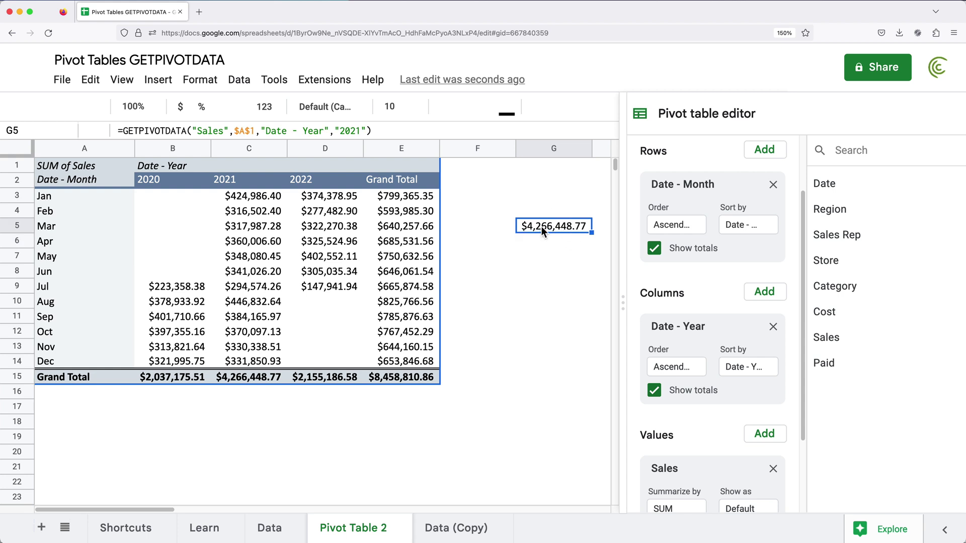
double_click(568, 227)
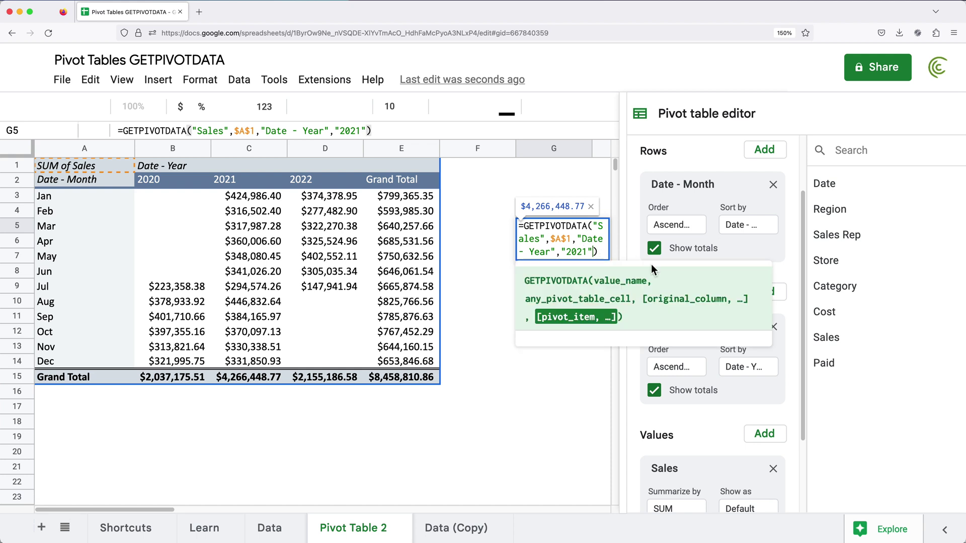
text(,")
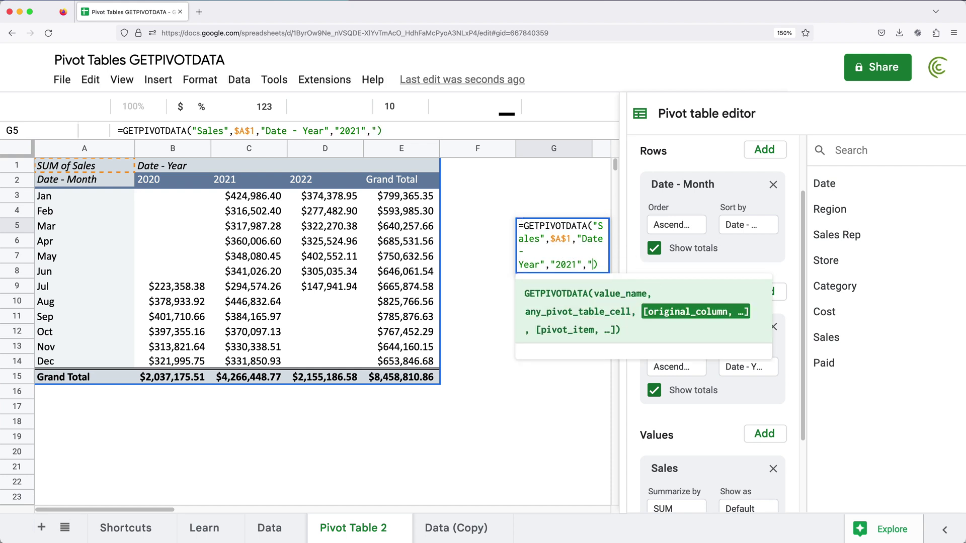
text(Date )
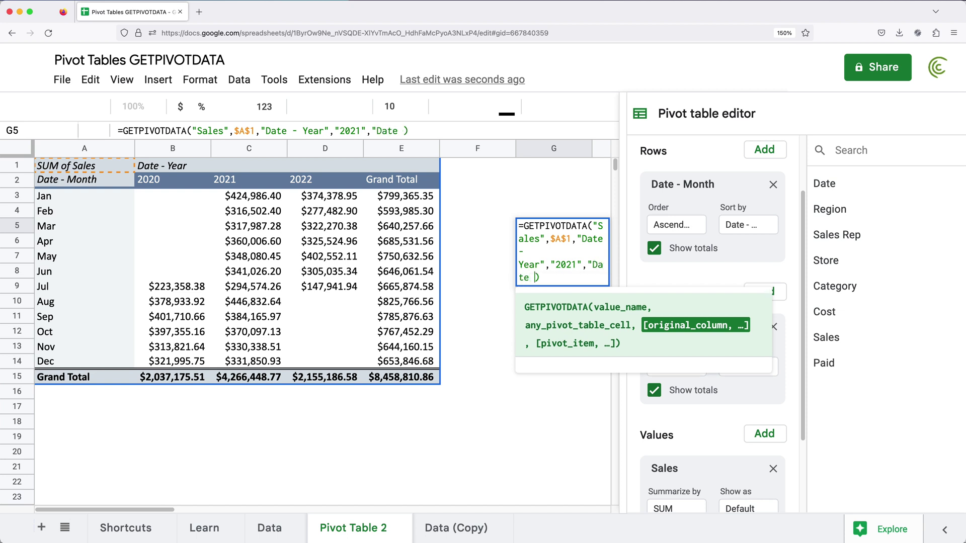
text(- Month")
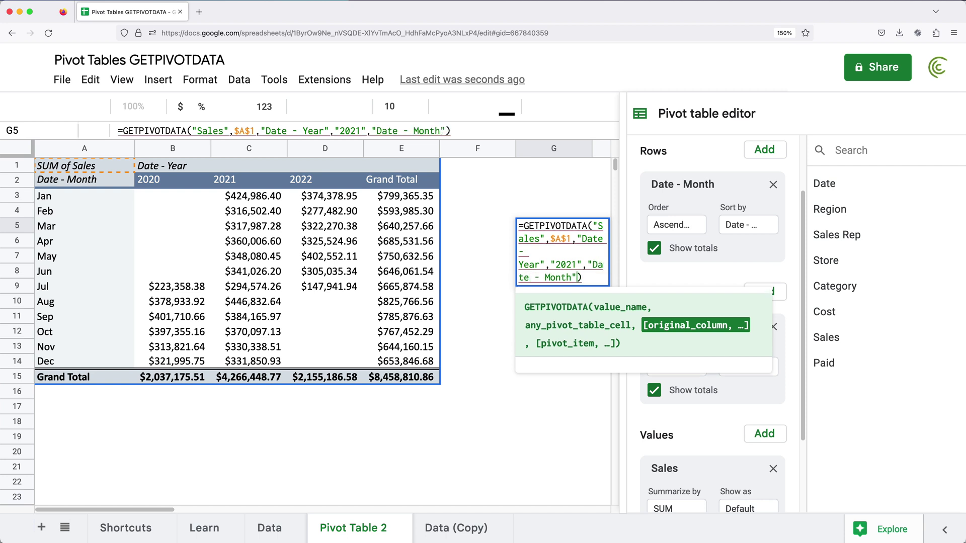
text(,")
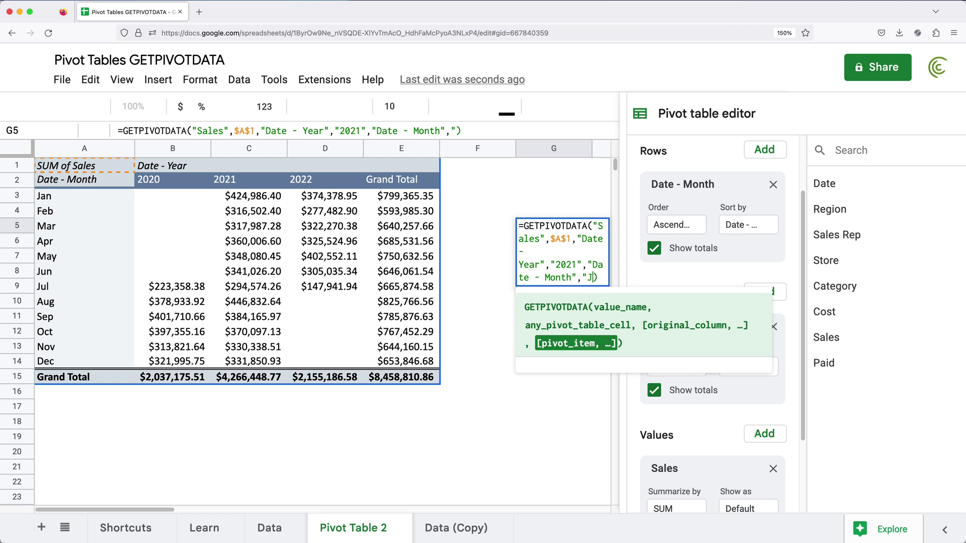
text(Jun")
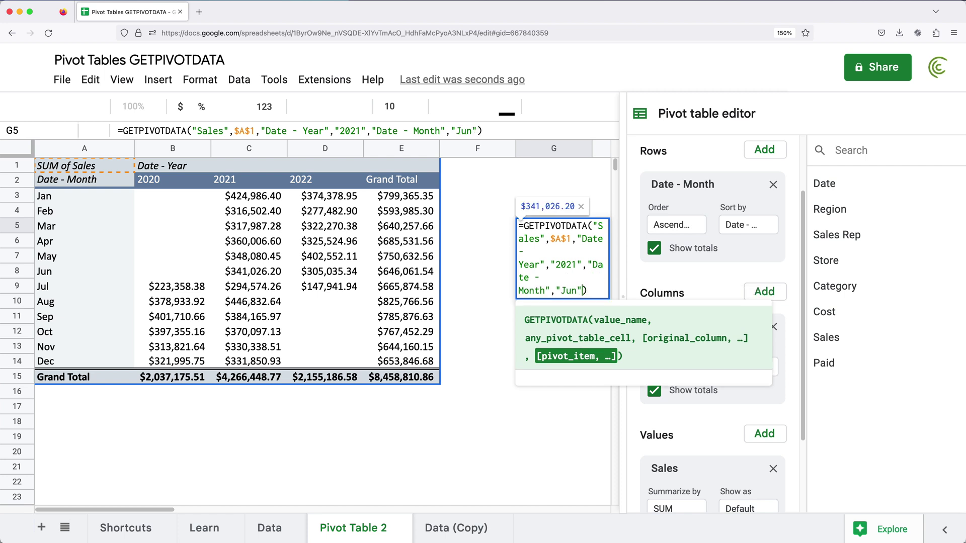
key(Return)
click(564, 226)
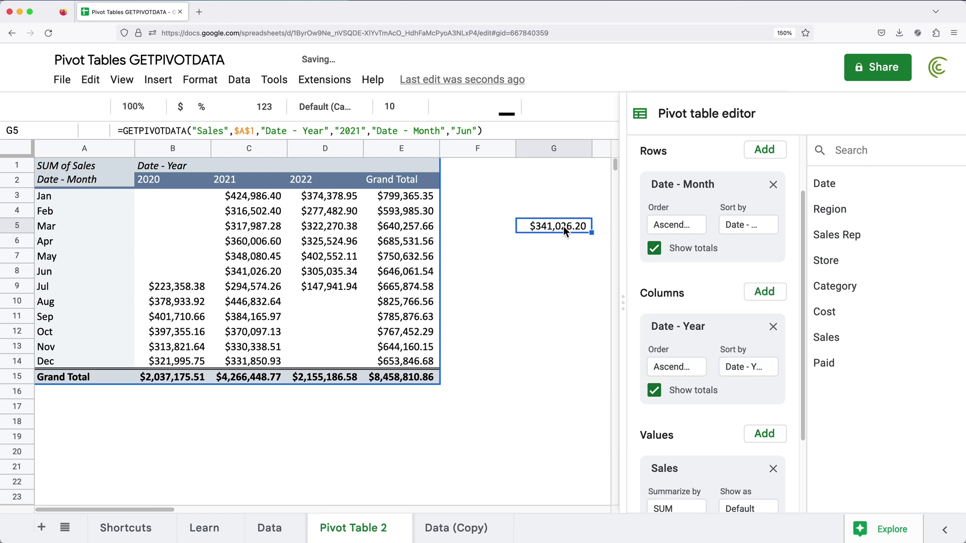
- Close the pivot table editor and reselect cell G5
click(551, 195)
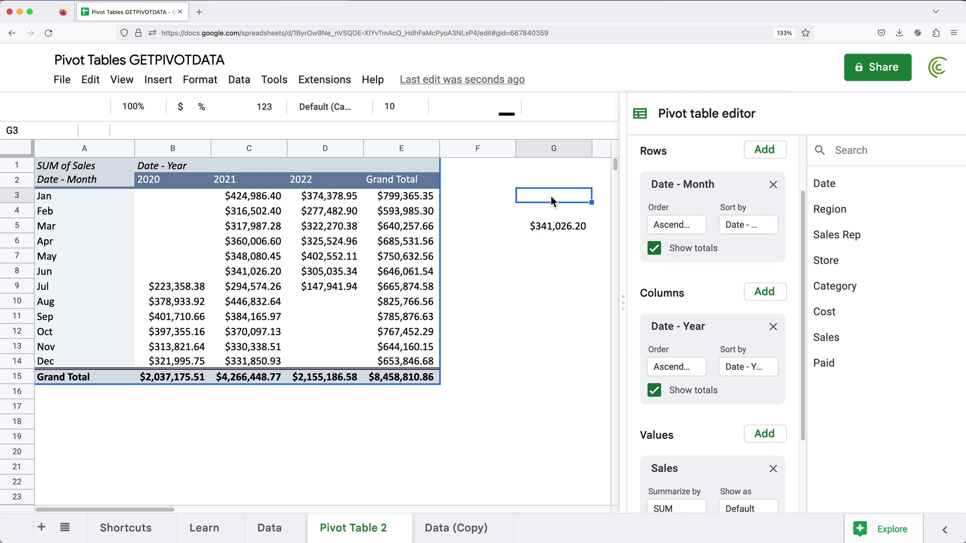
key(ctrl+minus)
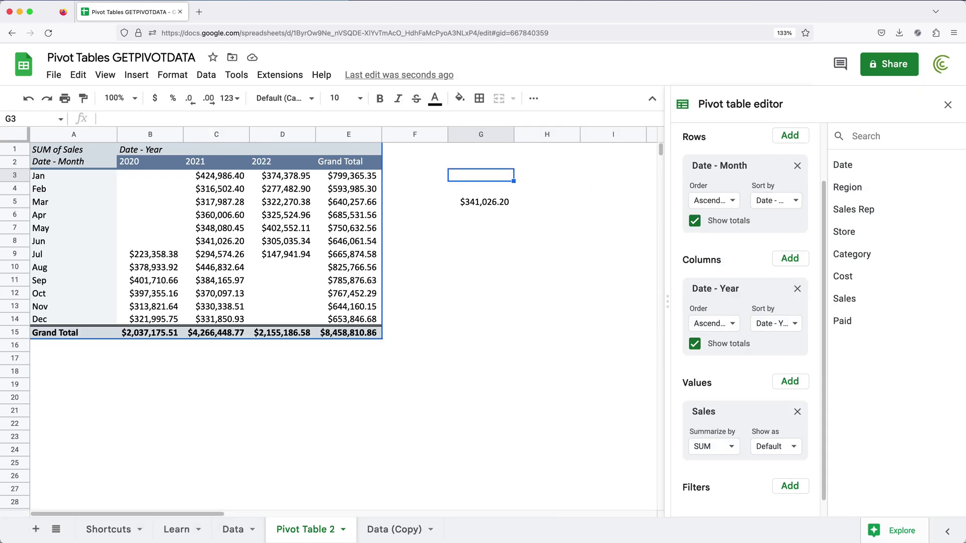
click(948, 104)
click(486, 207)
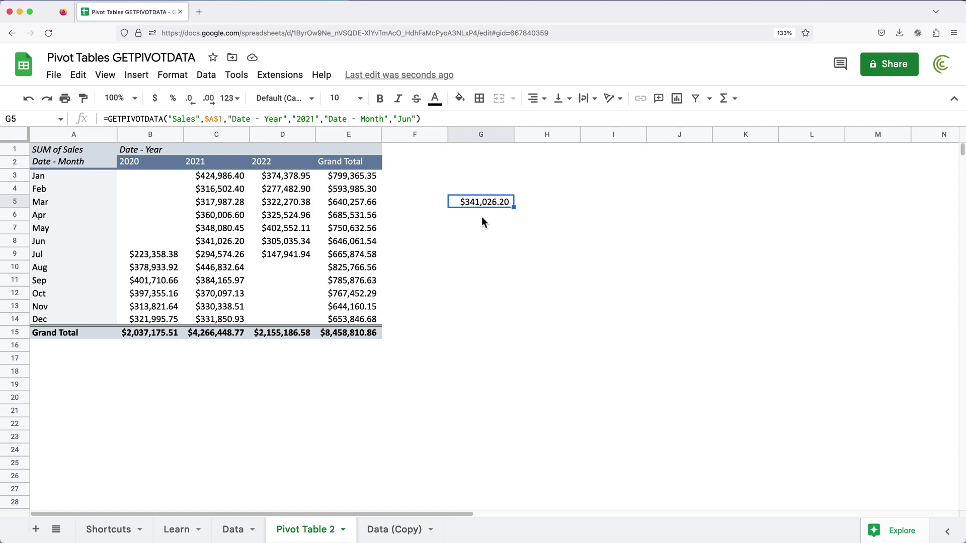
key(ctrl+plus)
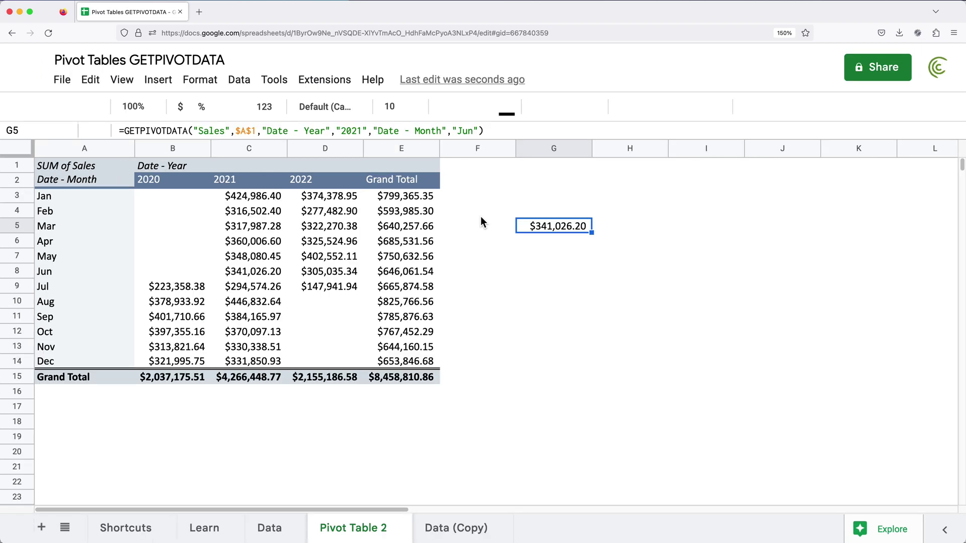
- Insert two blank columns to the left of the GETPIVOTDATA formula column, starting at column G
double_click(563, 233)
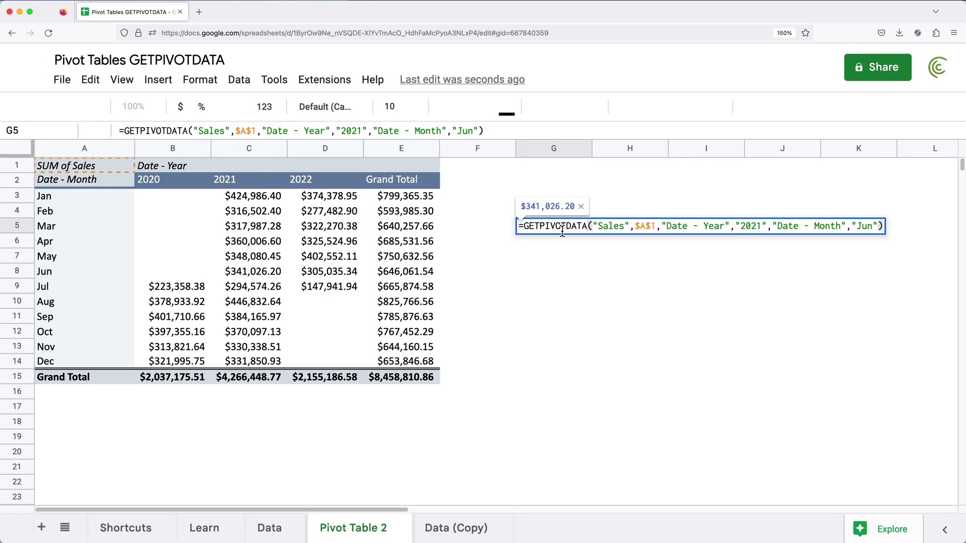
key(Escape)
right_click(564, 150)
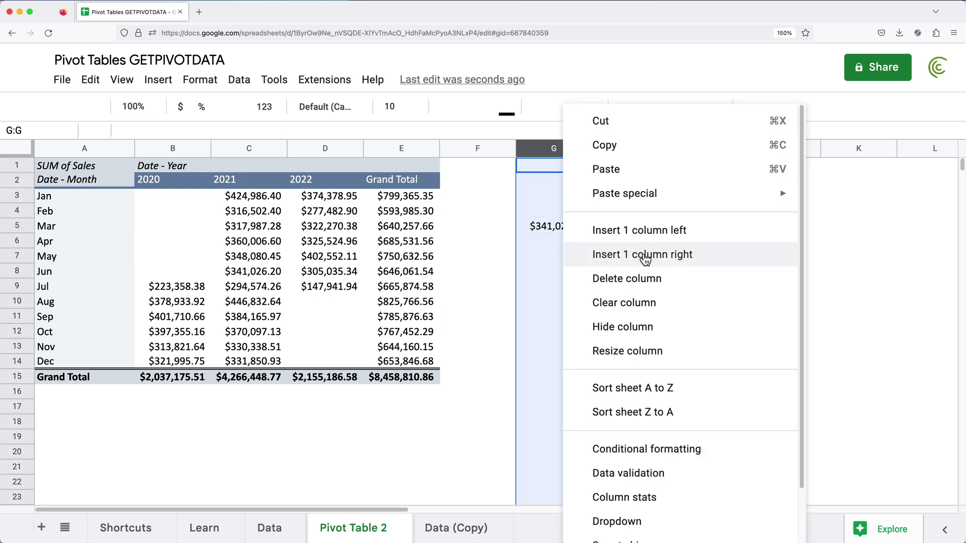
click(646, 230)
click(556, 227)
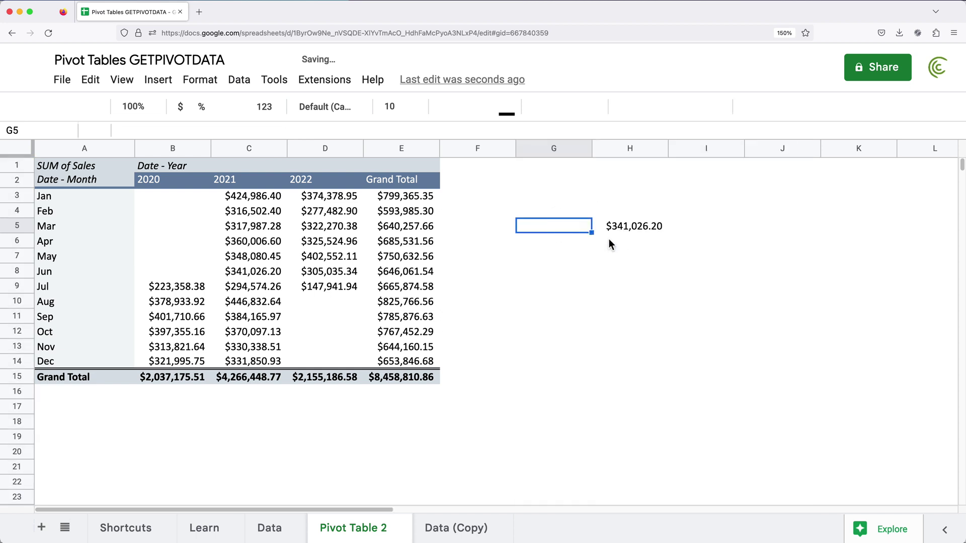
right_click(553, 152)
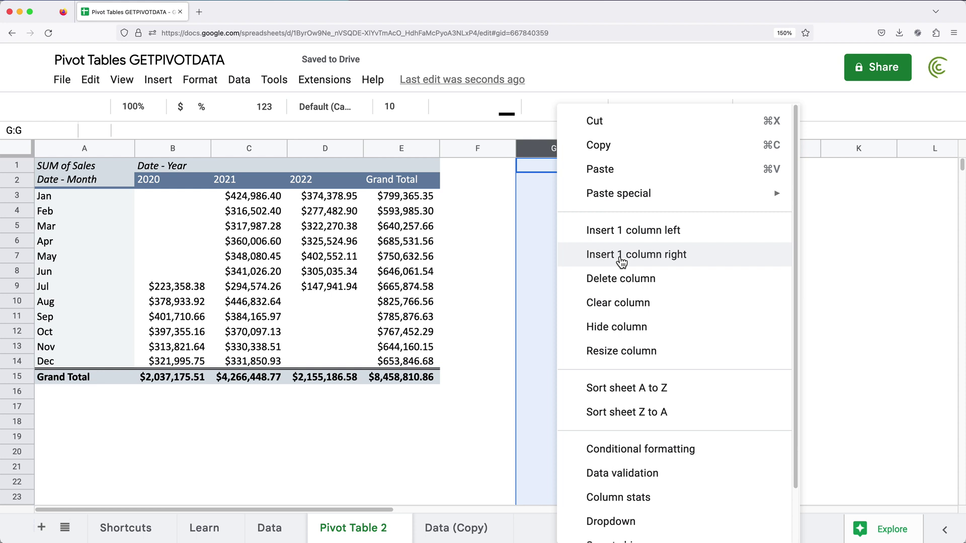
click(613, 233)
- Enter "Jun" in H5 and fill the month series down to "Sep" in H8
click(623, 229)
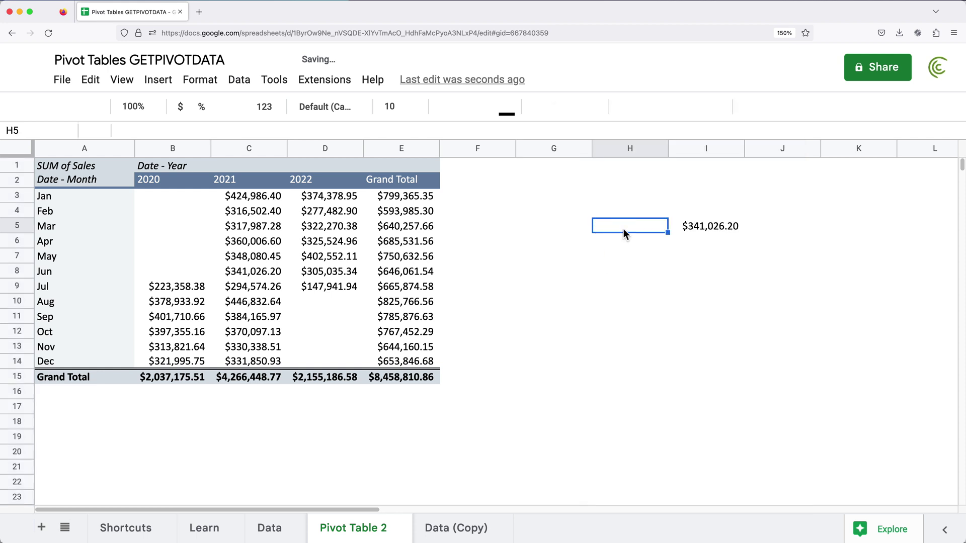
text(Jun)
key(Return)
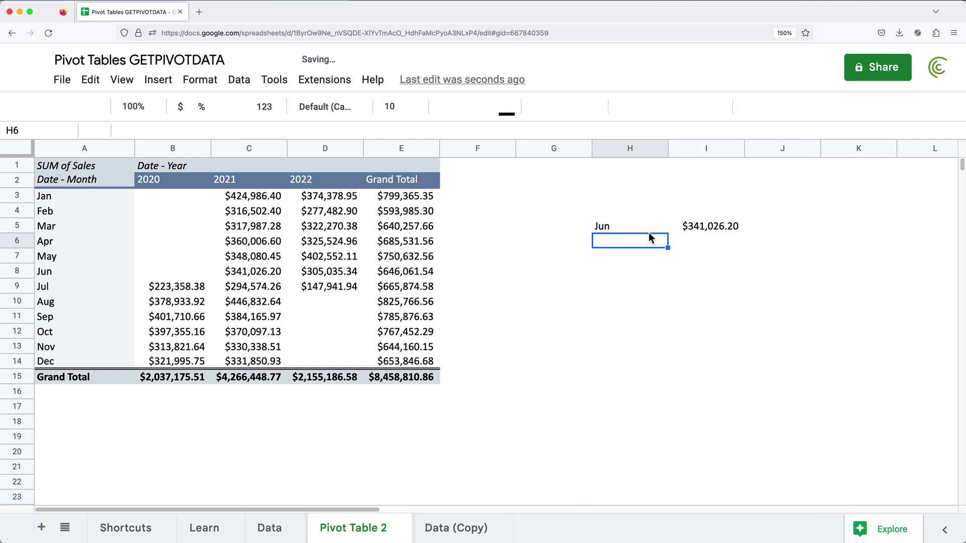
click(628, 227)
drag(667, 233, 669, 278)
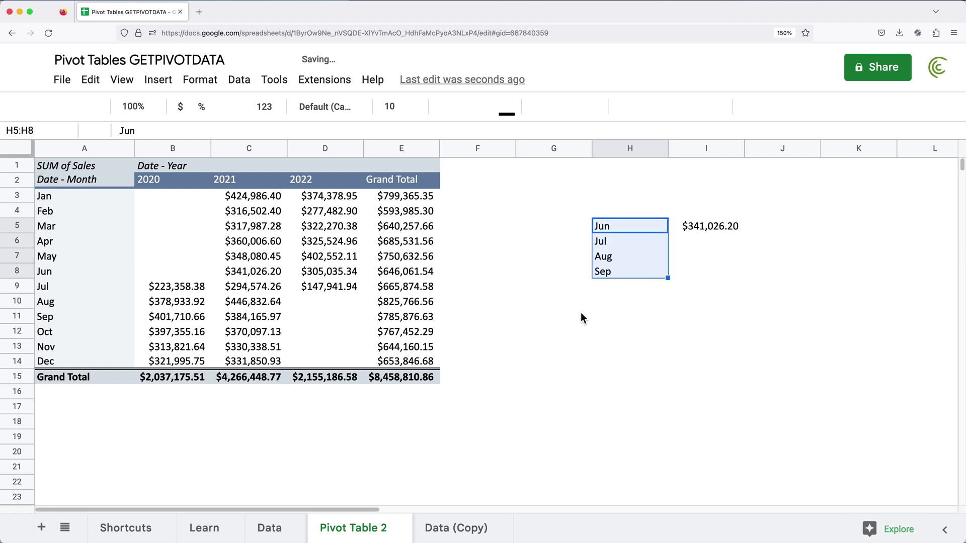
- Enter the years beside the months: 2021 in G5 and G6, 2020 in G7 and G8
click(571, 227)
text(2021)
key(Return)
key(Return)
text(2020)
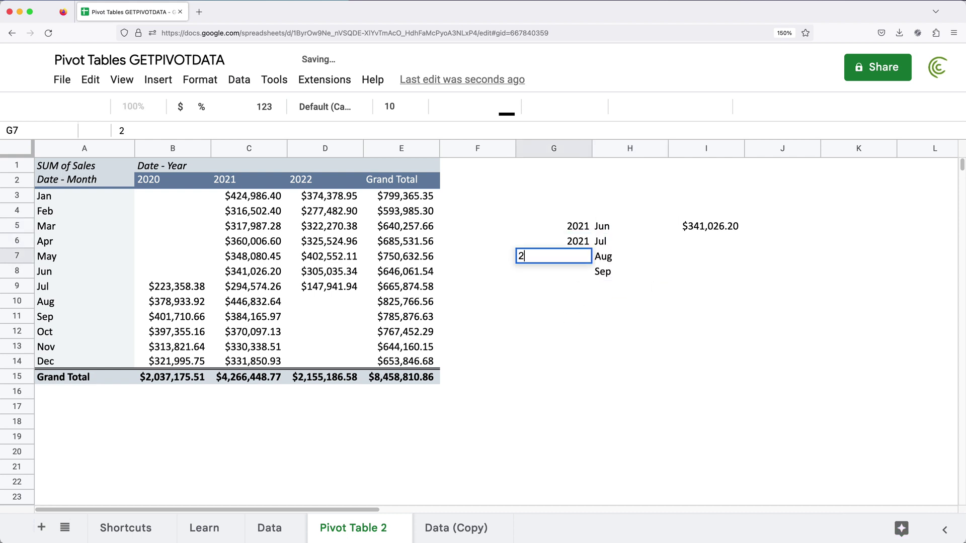
key(Return)
text(2020)
key(Return)
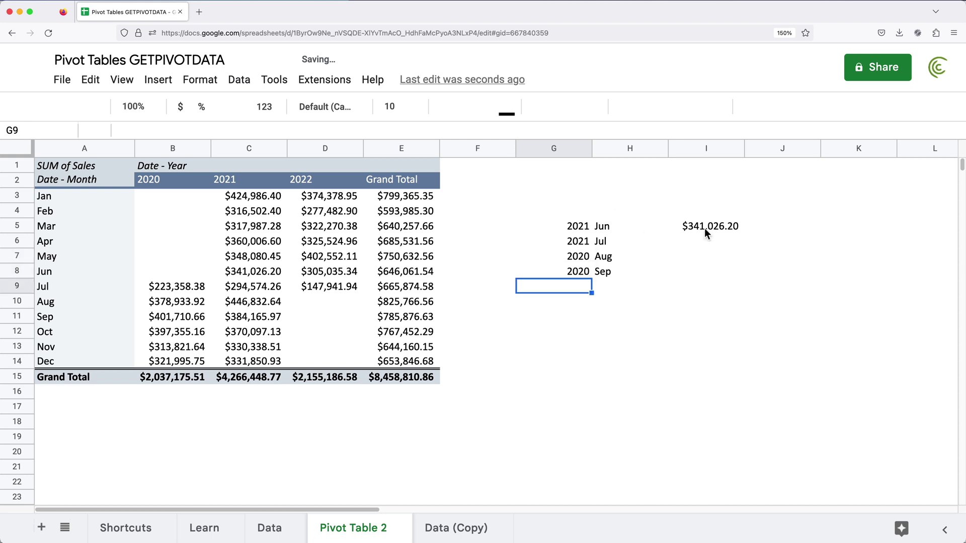
- Replace the hardcoded "2021" and "Jun" in the I5 GETPIVOTDATA formula with references to G5 and H5
click(701, 225)
double_click(701, 226)
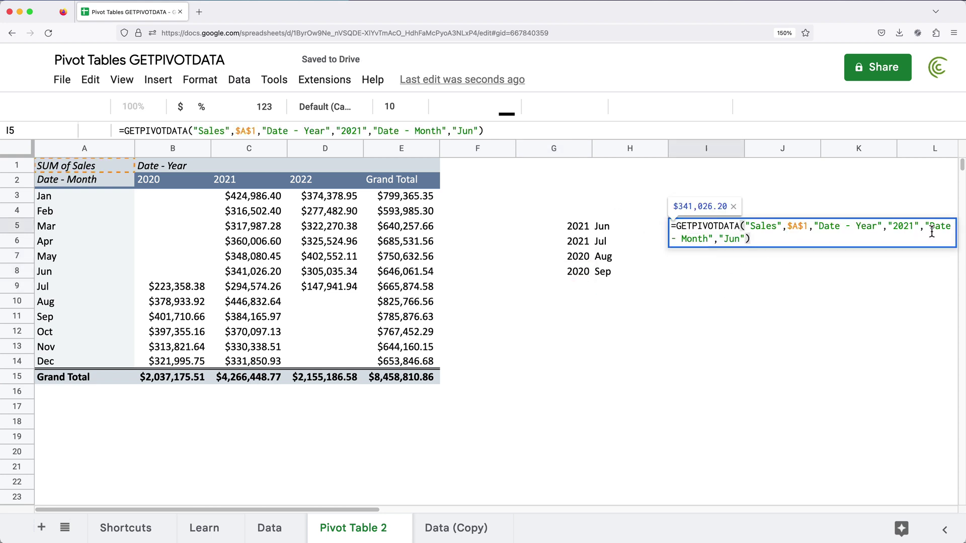
drag(888, 226, 922, 230)
key(BackSpace)
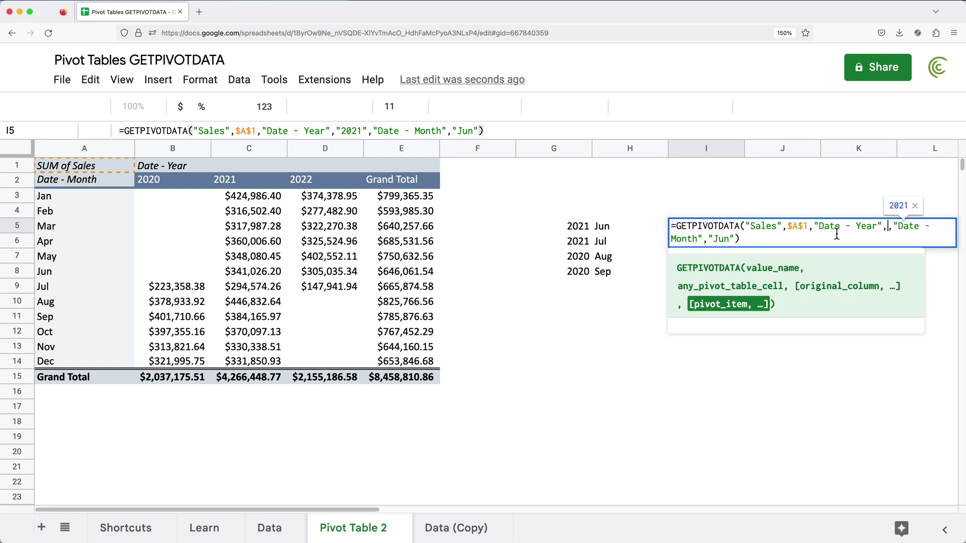
click(567, 230)
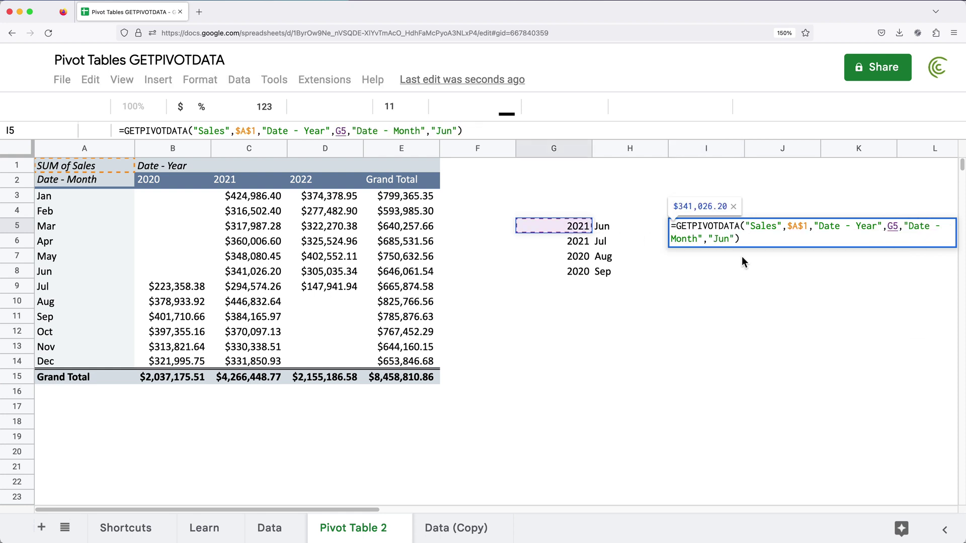
drag(708, 243, 738, 243)
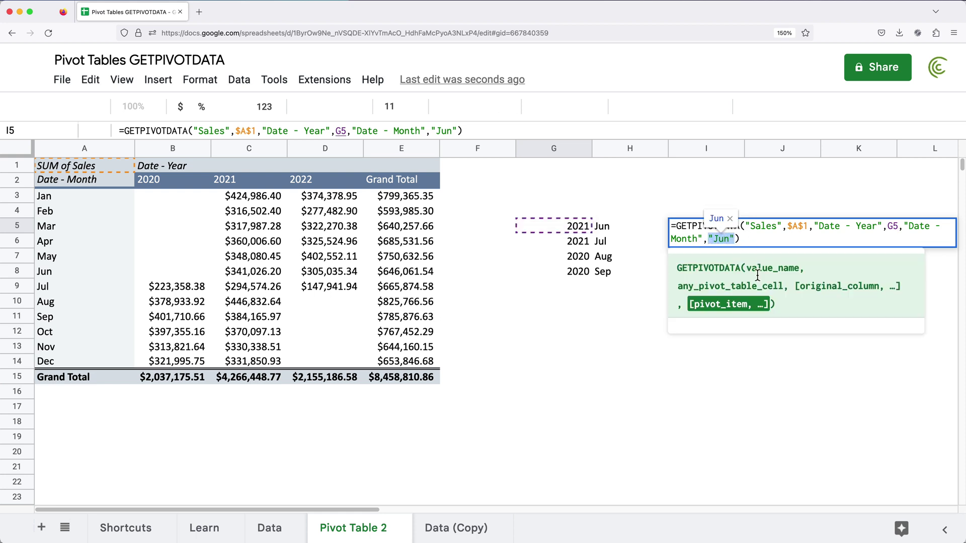
click(619, 224)
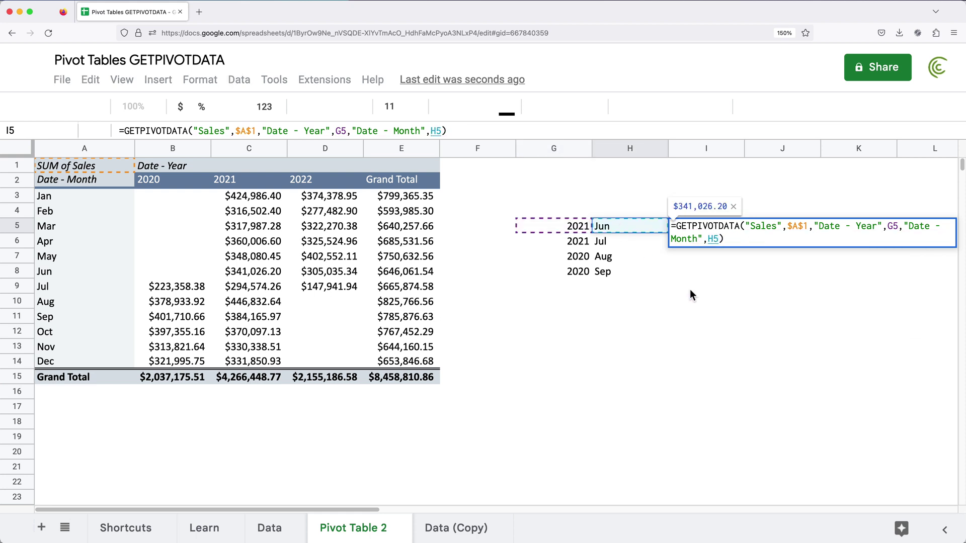
key(Return)
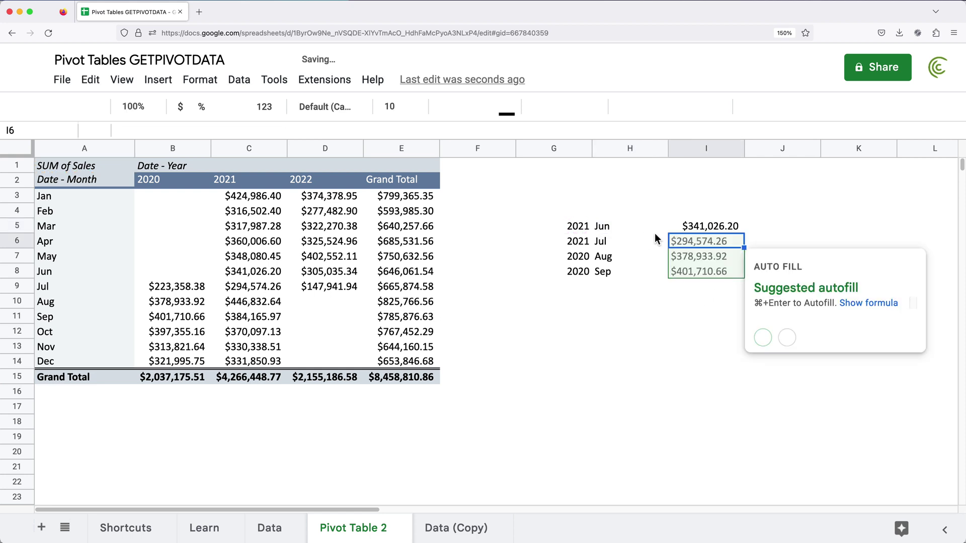
- Accept the suggested autofill of the formula for I6:I8, and check the references in the I8 formula
click(763, 337)
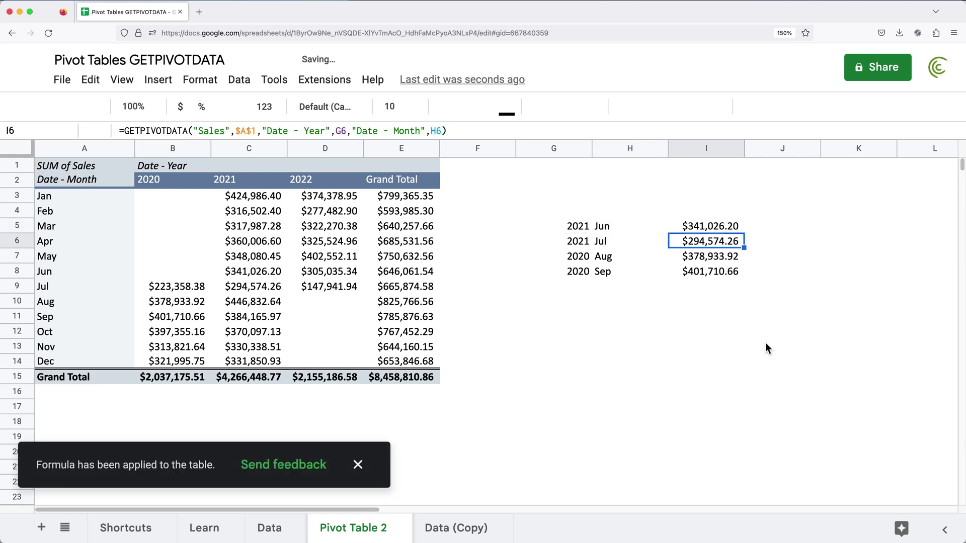
click(584, 272)
click(596, 272)
click(717, 274)
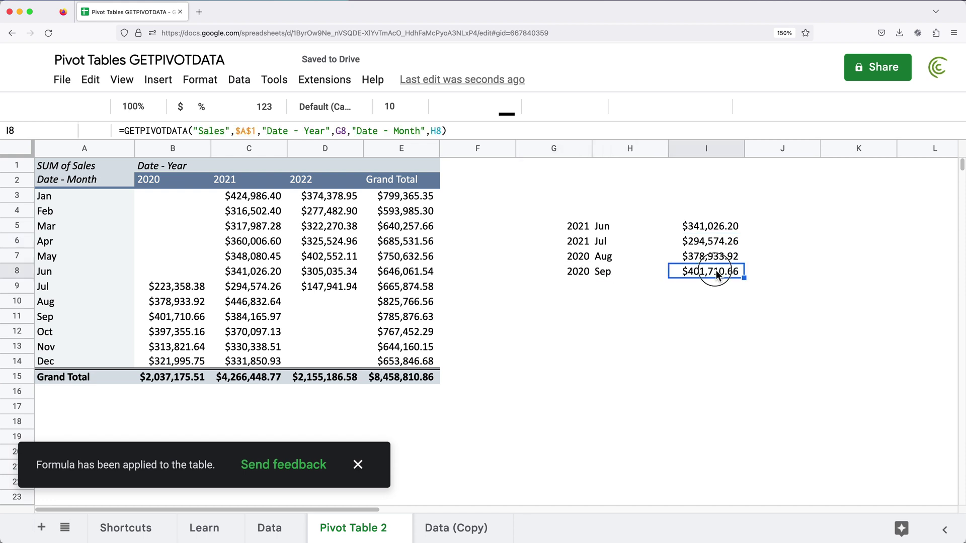
double_click(717, 274)
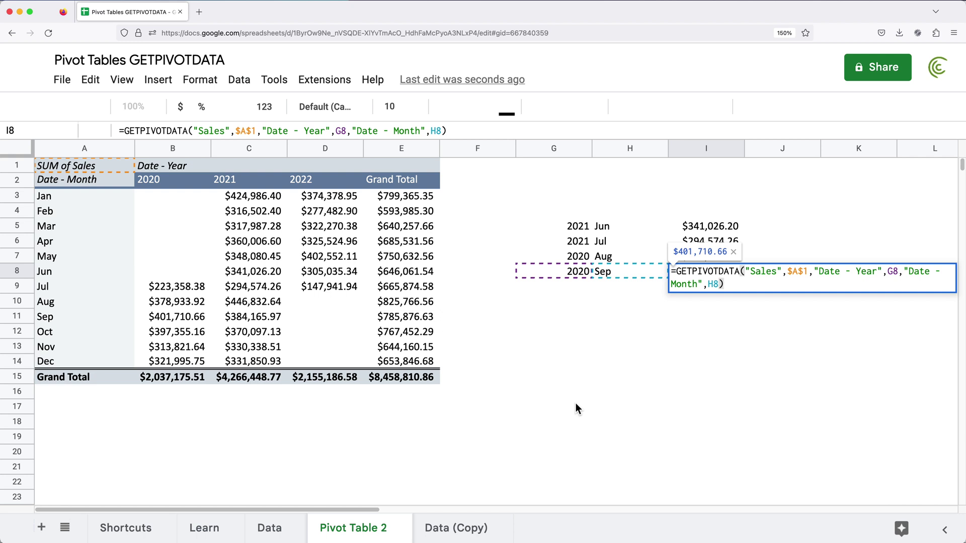
key(Escape)
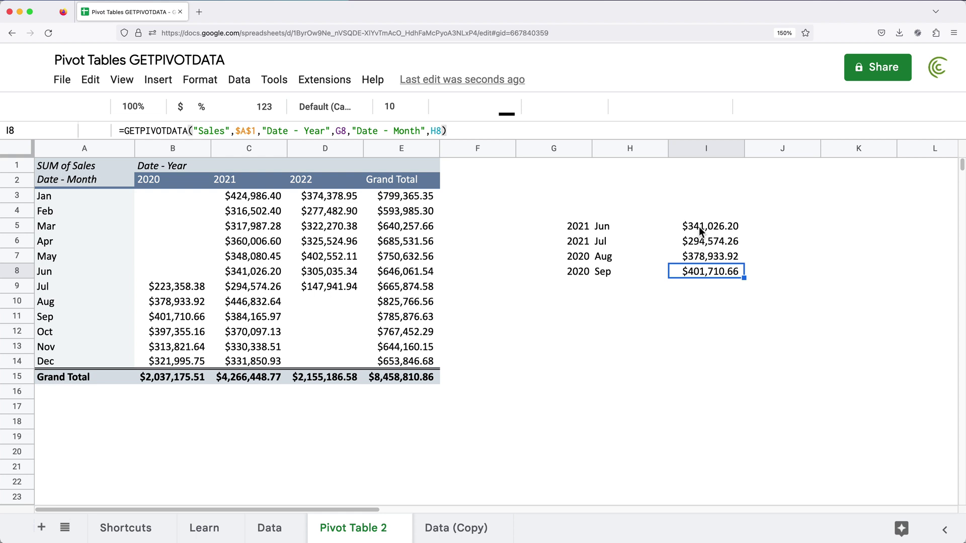
- Rename the pivot table's row field header in A2 to "Months"
mouse_move(410, 298)
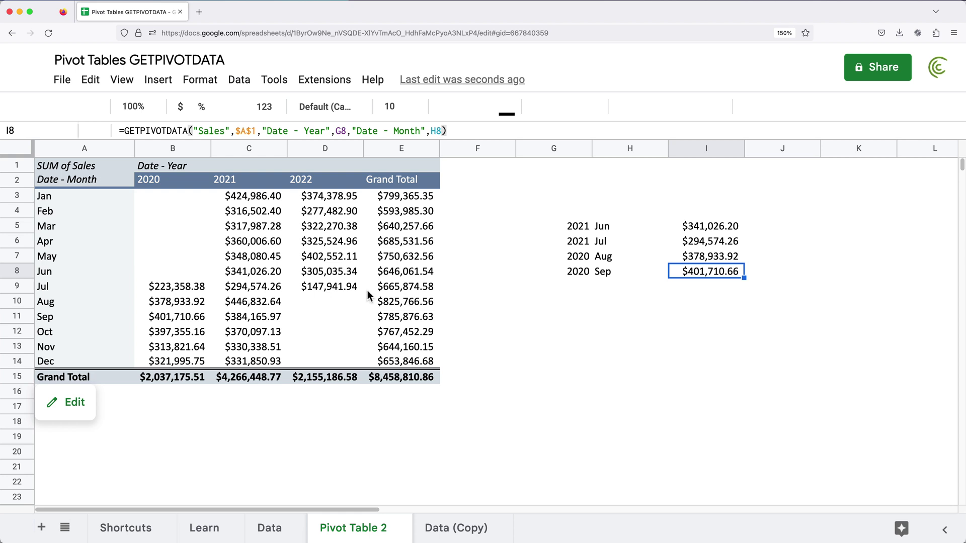
click(62, 183)
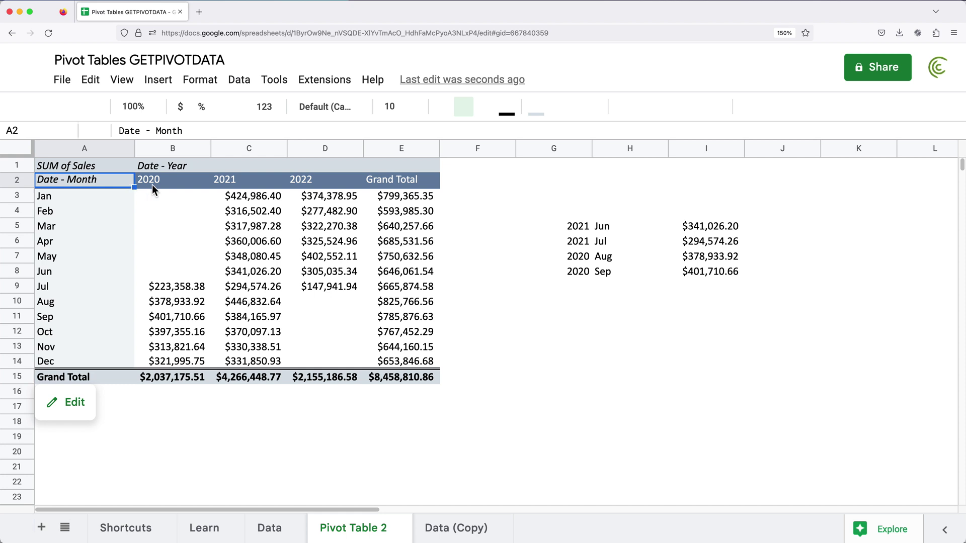
text(Months)
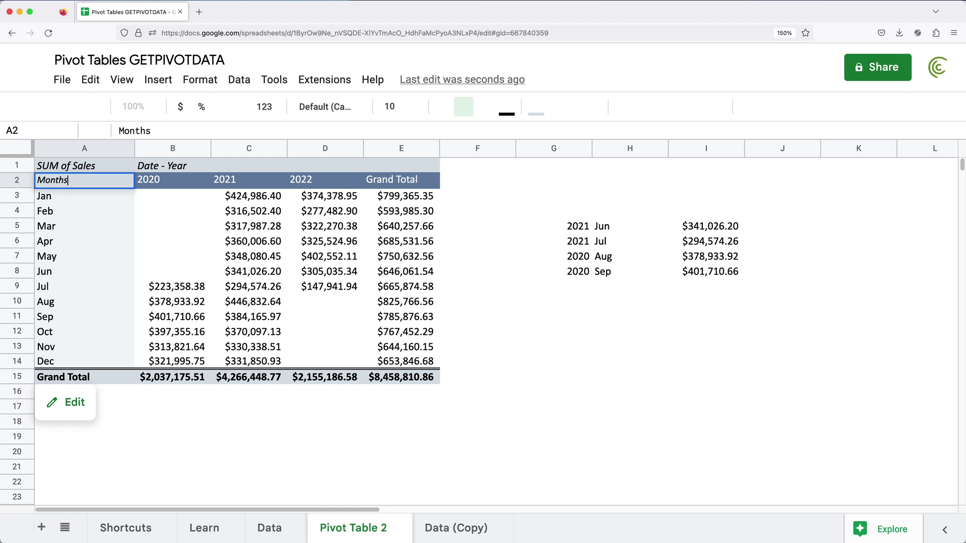
key(Return)
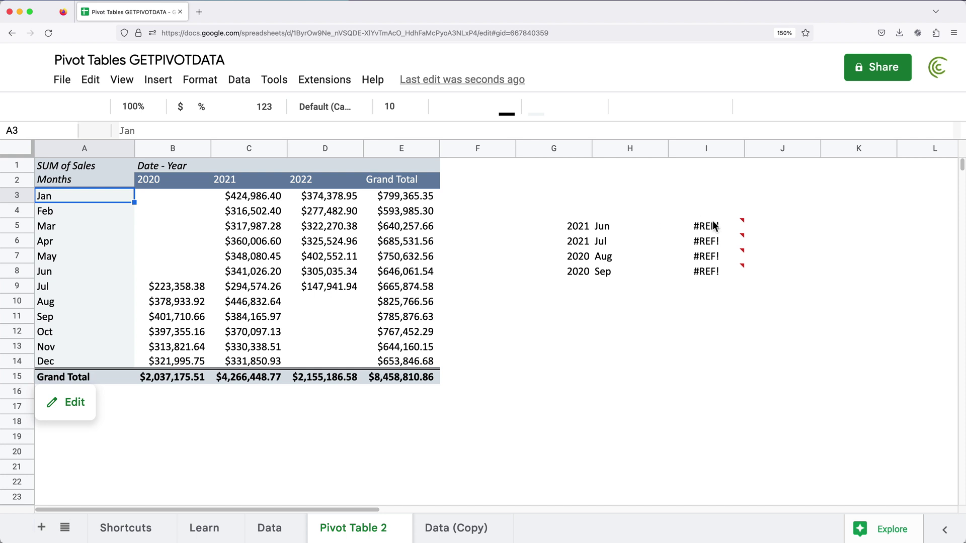
- Check the error on I5 and change the "Date - Month" field name in its formula to "Months"
click(707, 227)
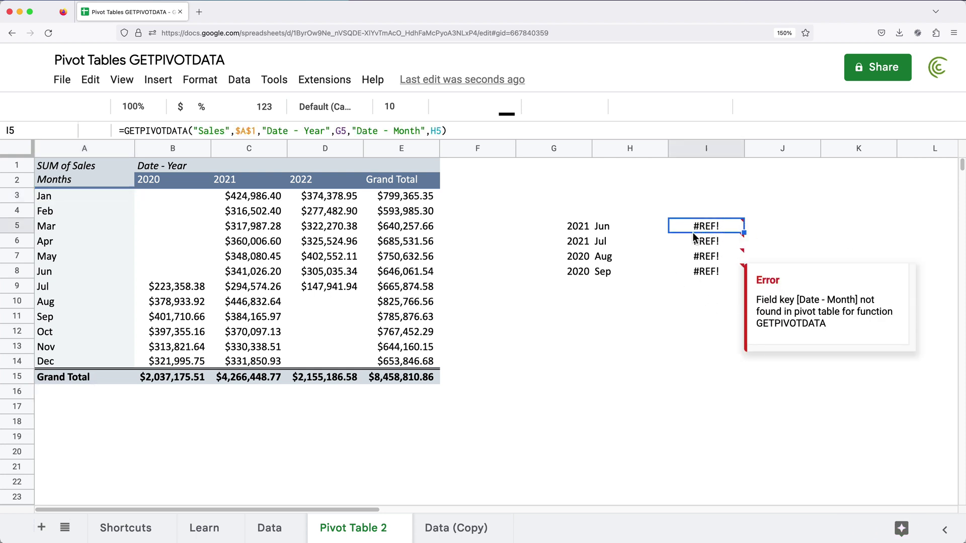
double_click(693, 228)
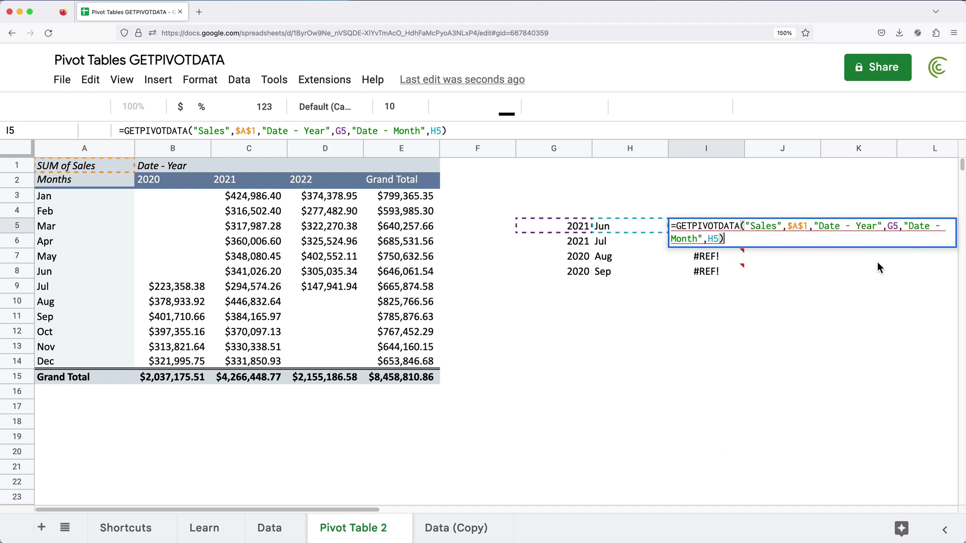
click(910, 229)
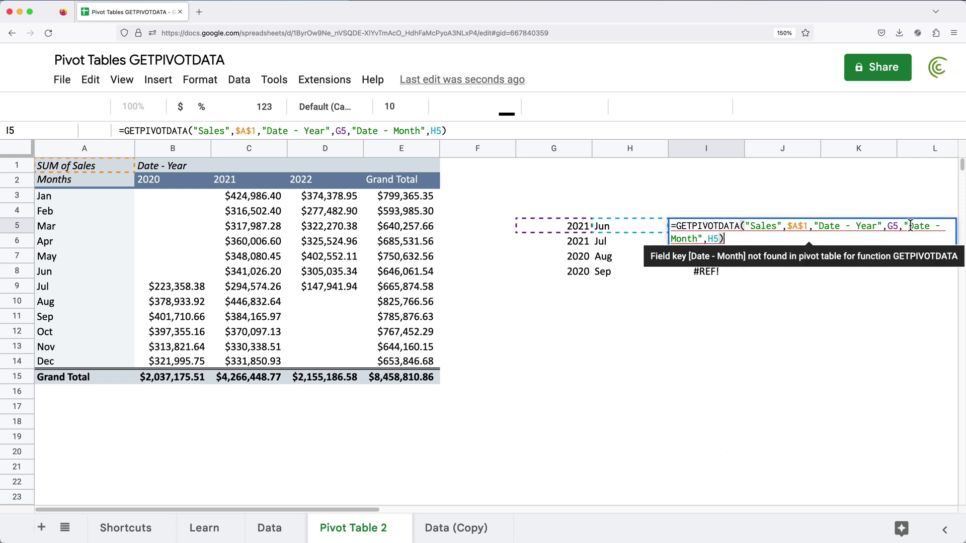
drag(915, 232, 945, 229)
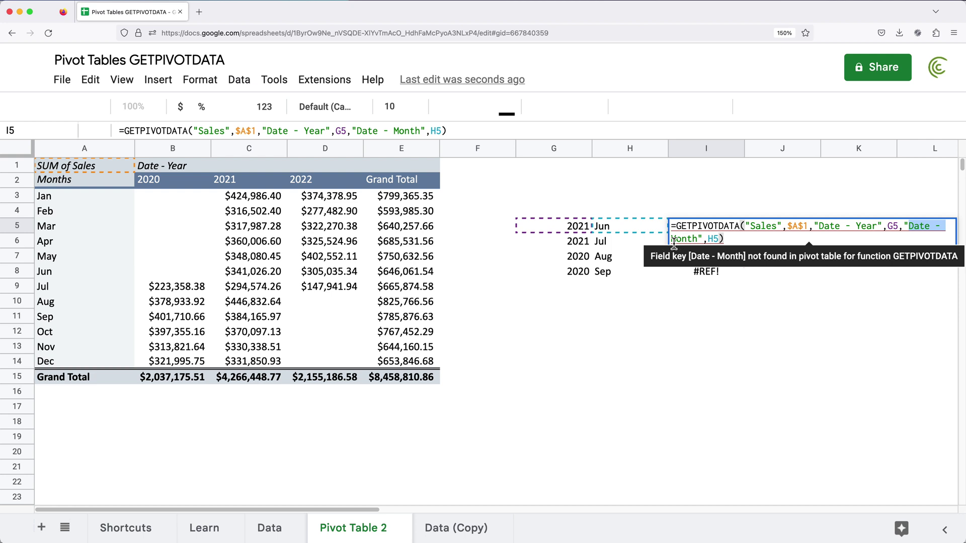
key(BackSpace)
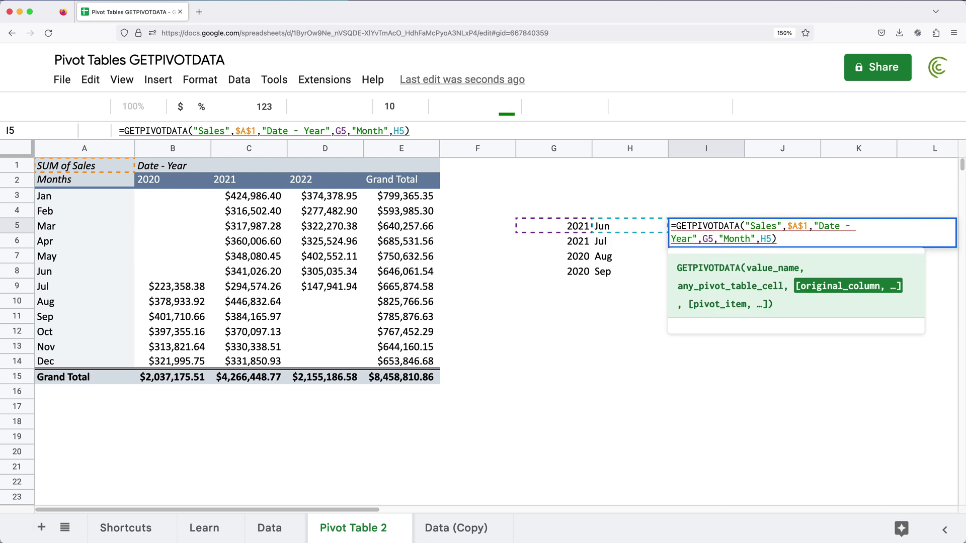
text(s)
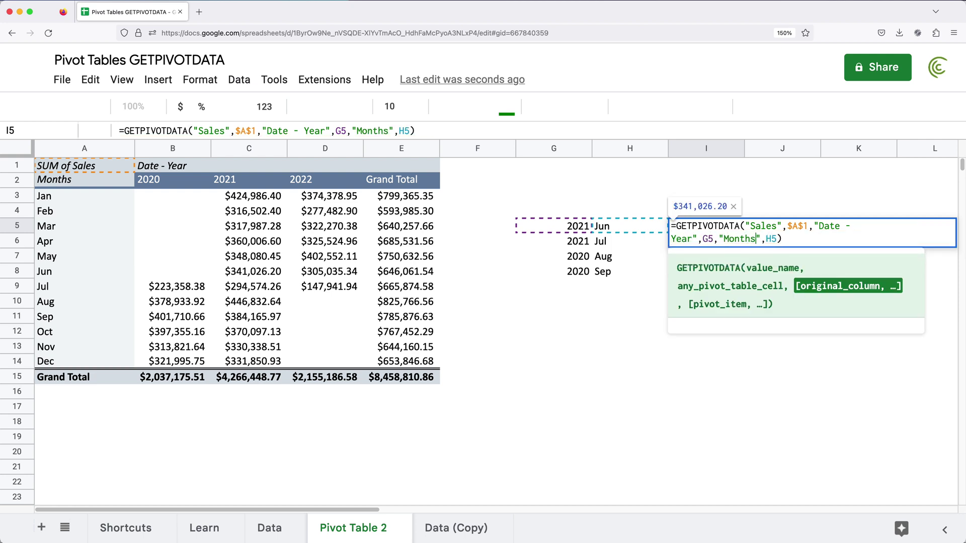
key(Return)
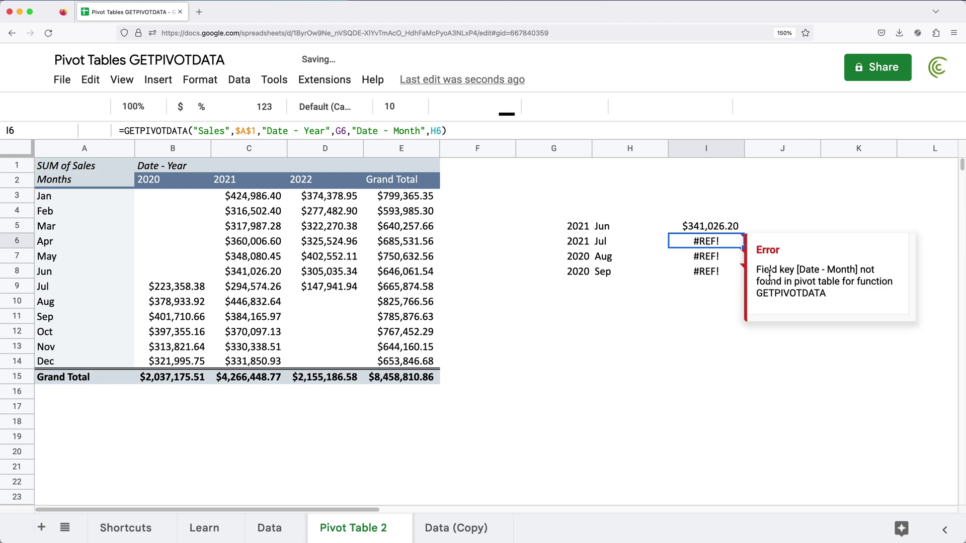
- Fill the corrected I5 formula down to I8, and open the I5 formula for review
click(723, 230)
drag(744, 233, 744, 275)
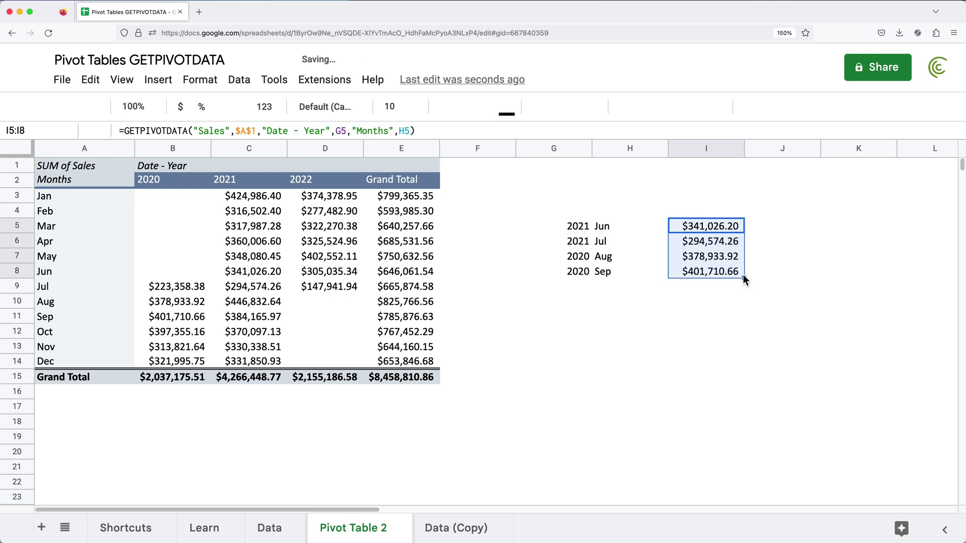
double_click(699, 228)
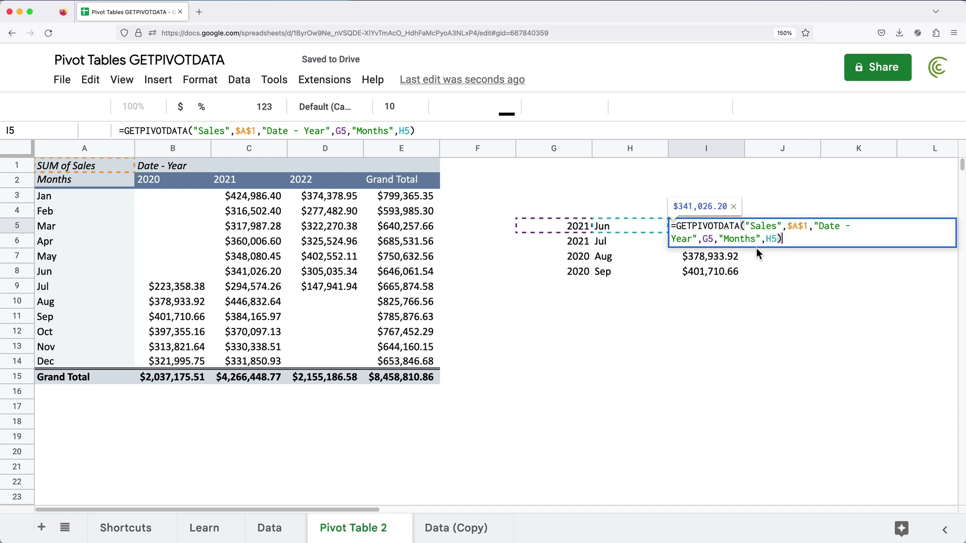